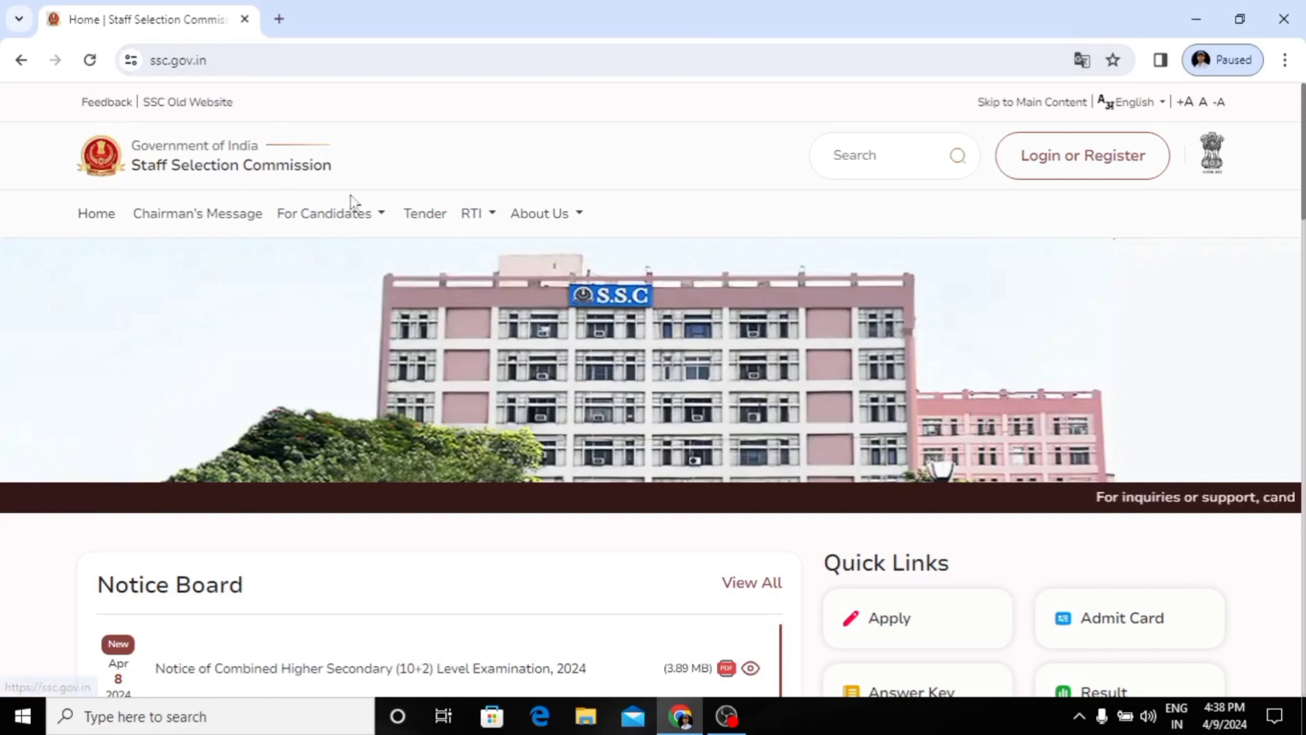
Step: Open the candidate login form and enter the candidate's registration number as the username
left_click(1078, 156)
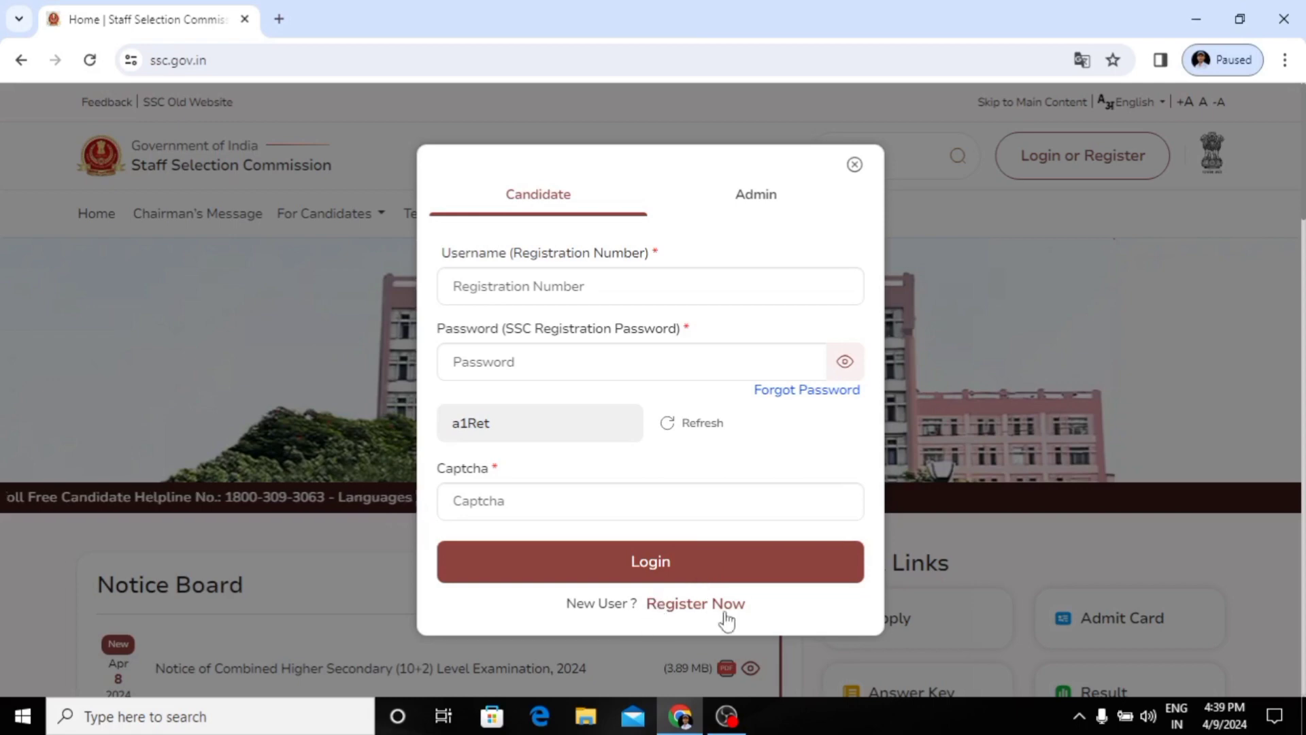
left_click(582, 293)
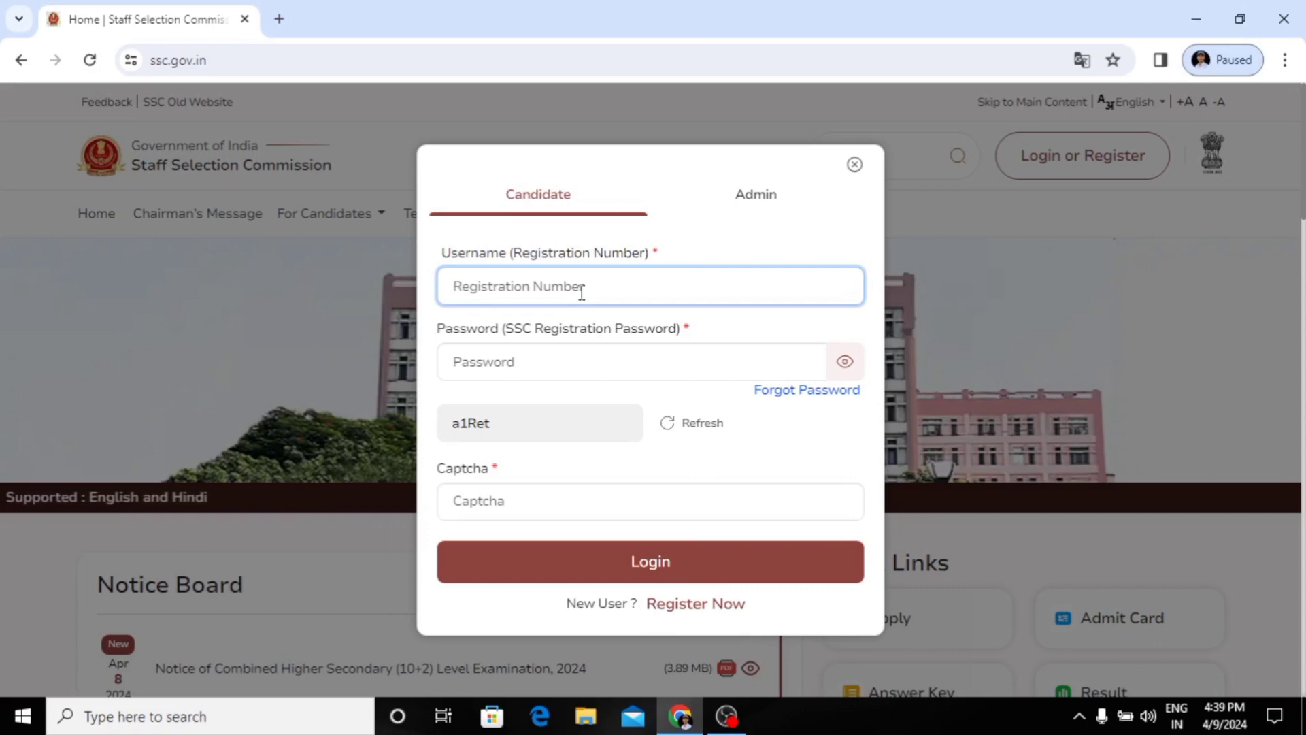
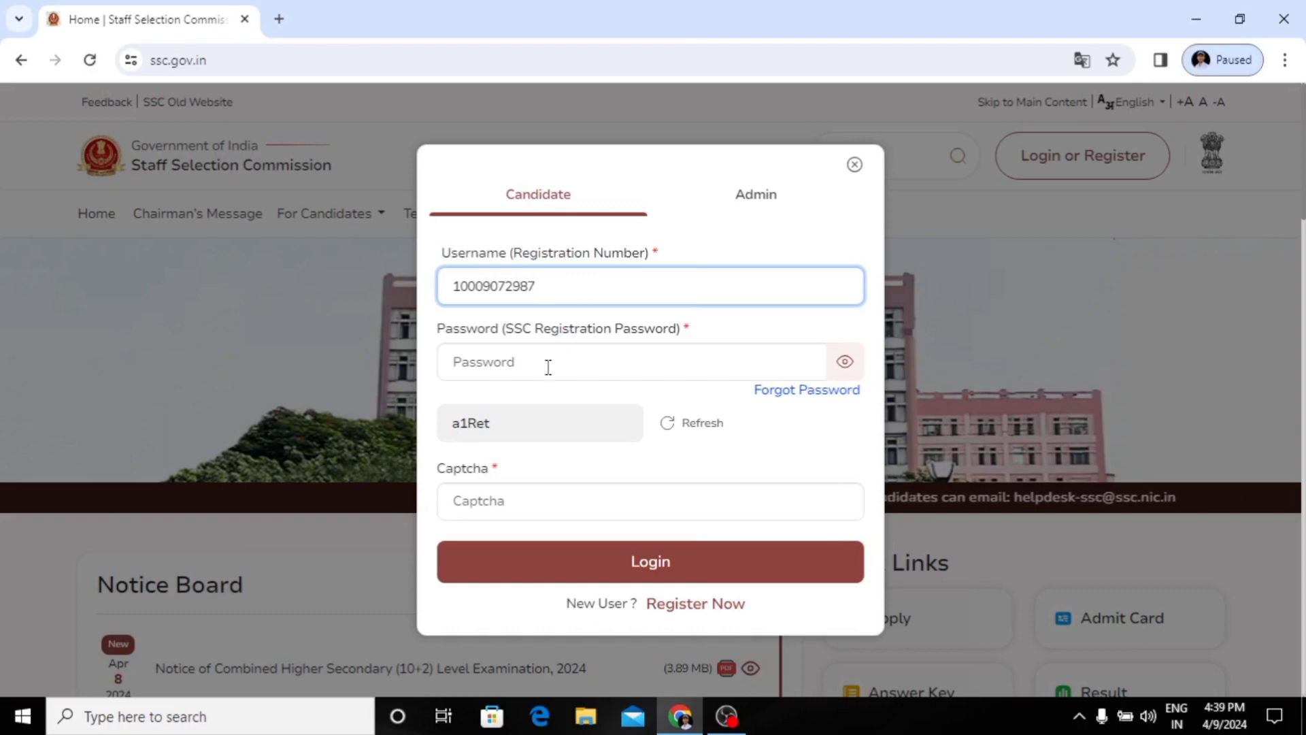
Step: Enter the registration password and the captcha code, and log in to the candidate portal
left_click(548, 367)
type("•")
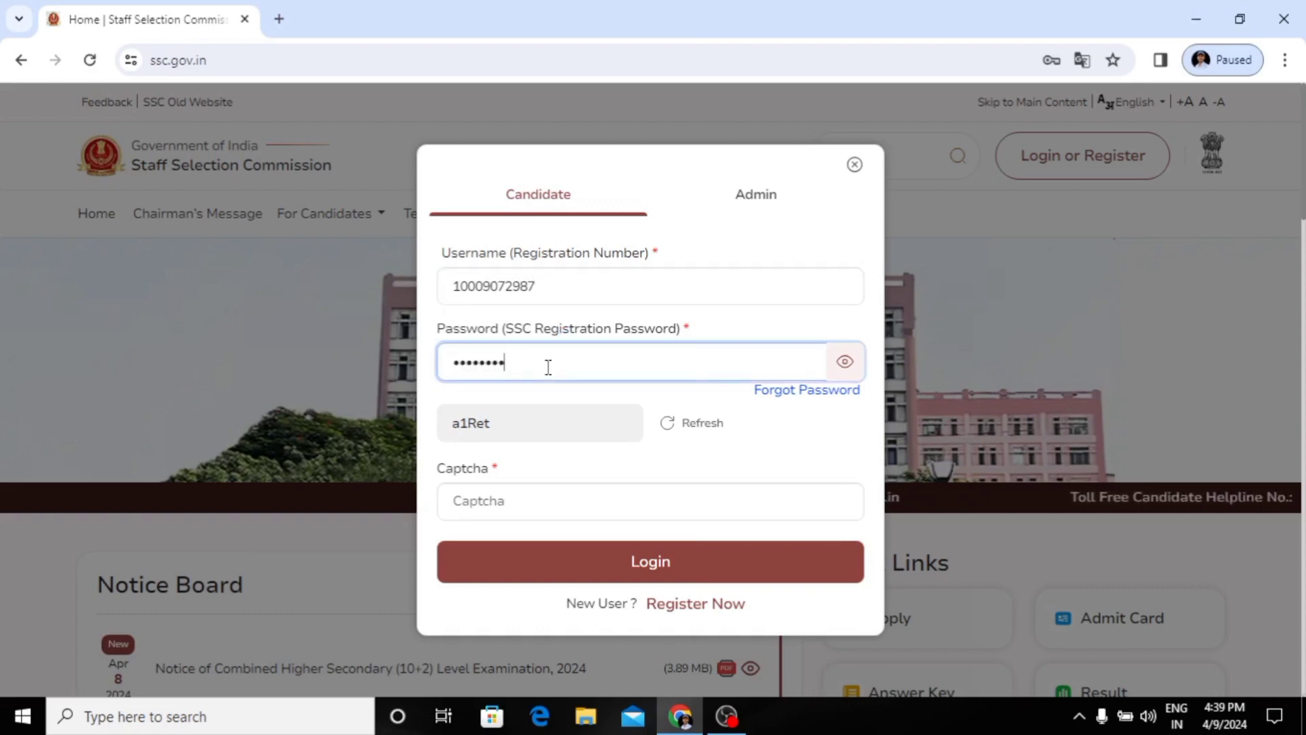
type("••••••••••")
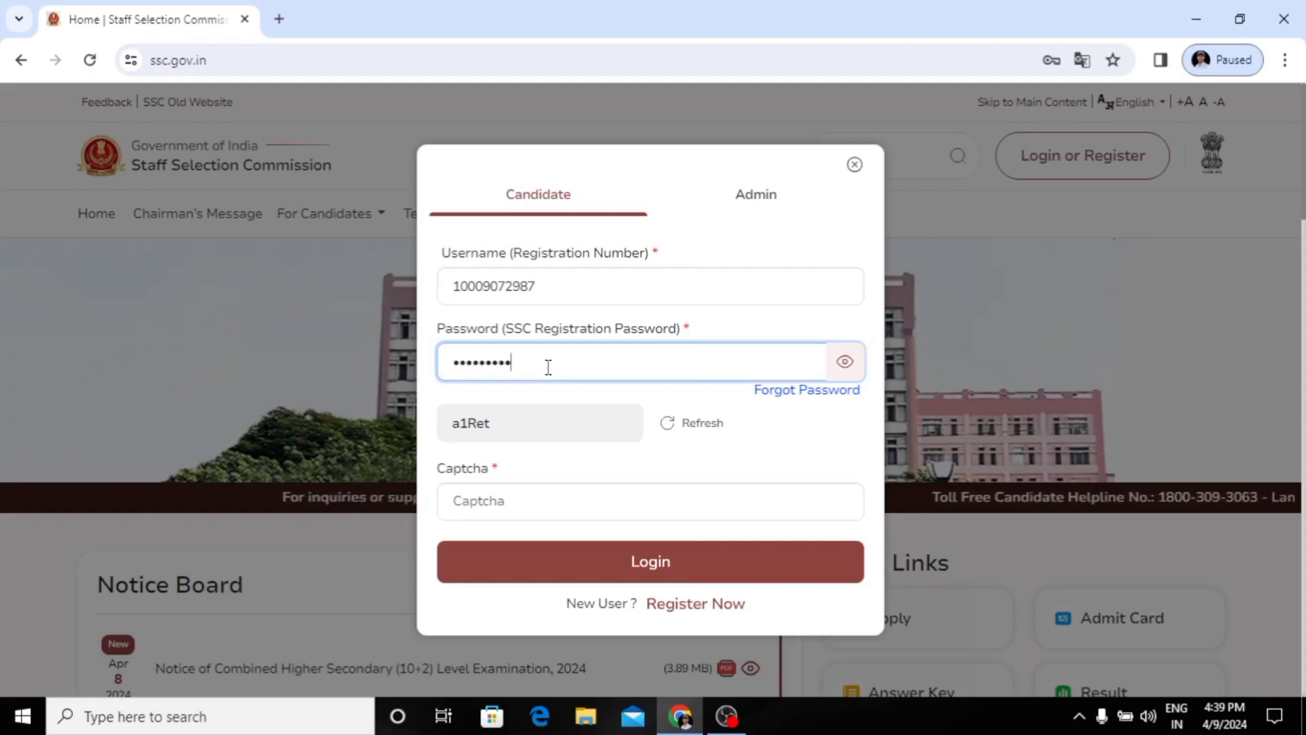
left_click(516, 493)
type("a1")
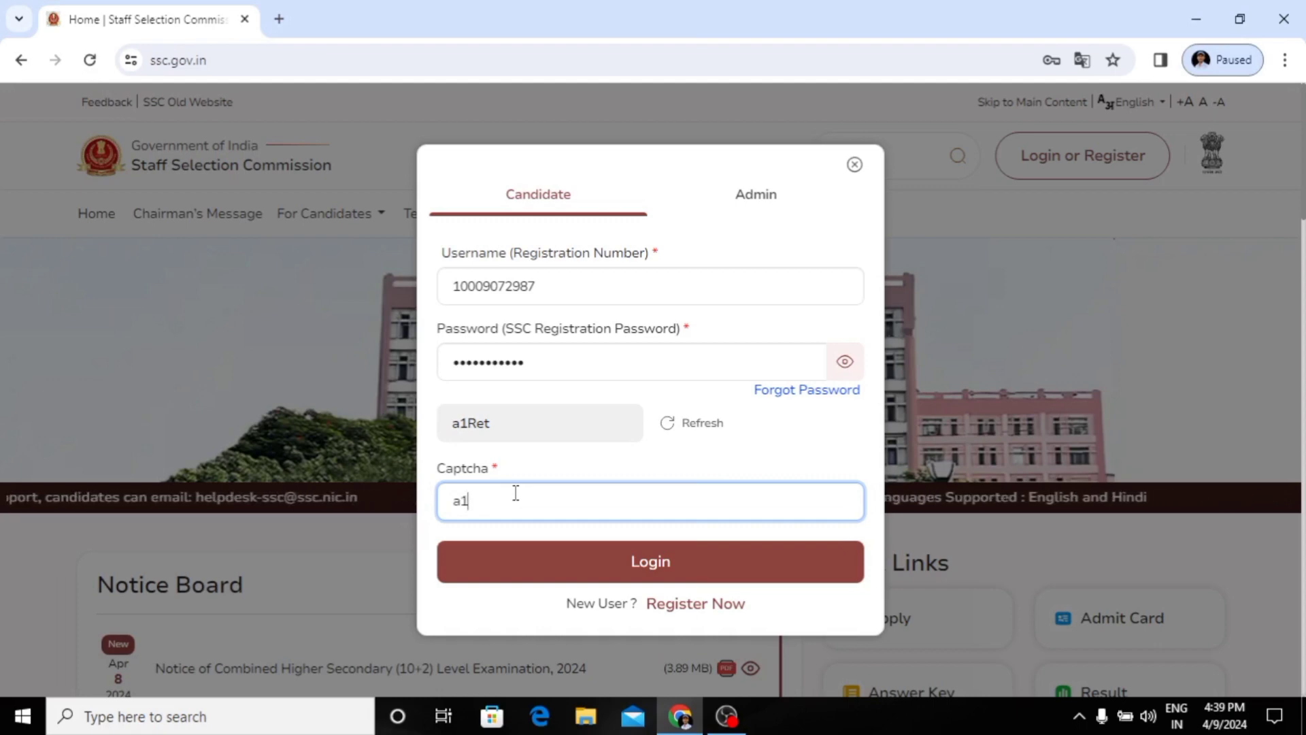
type("Ret")
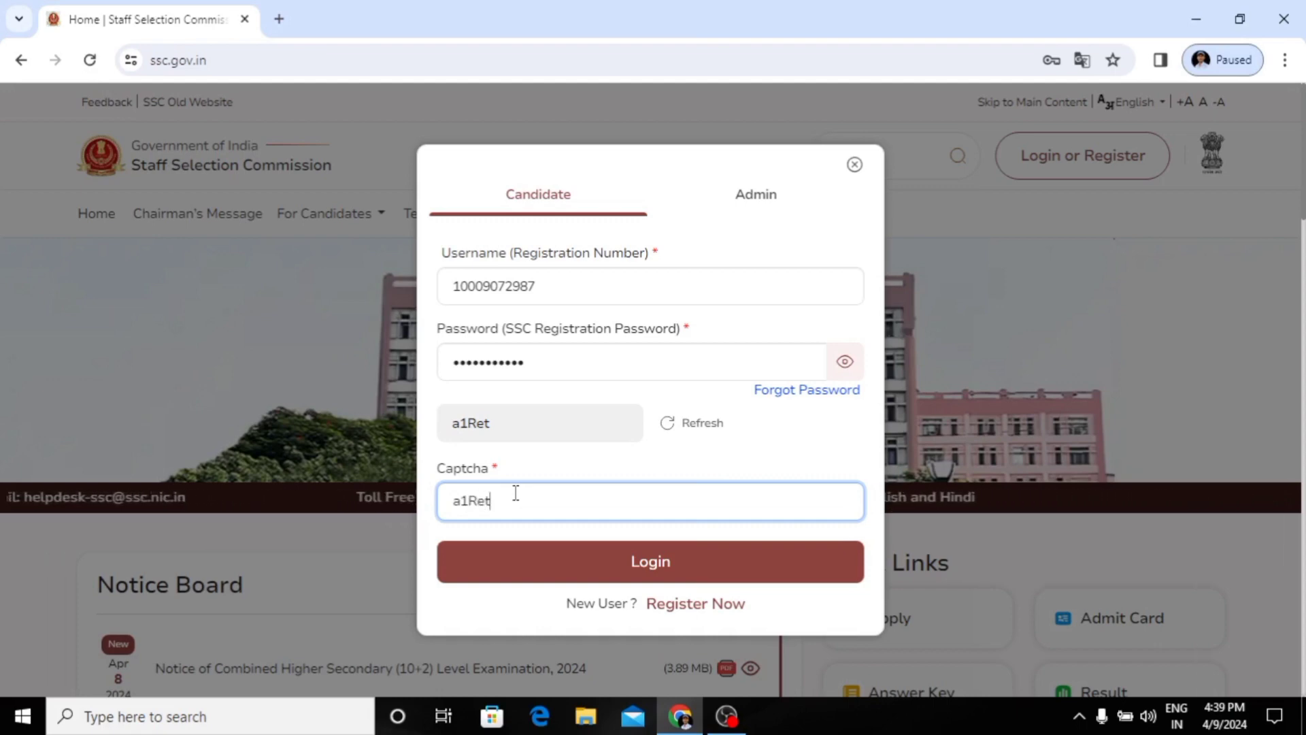
left_click(544, 562)
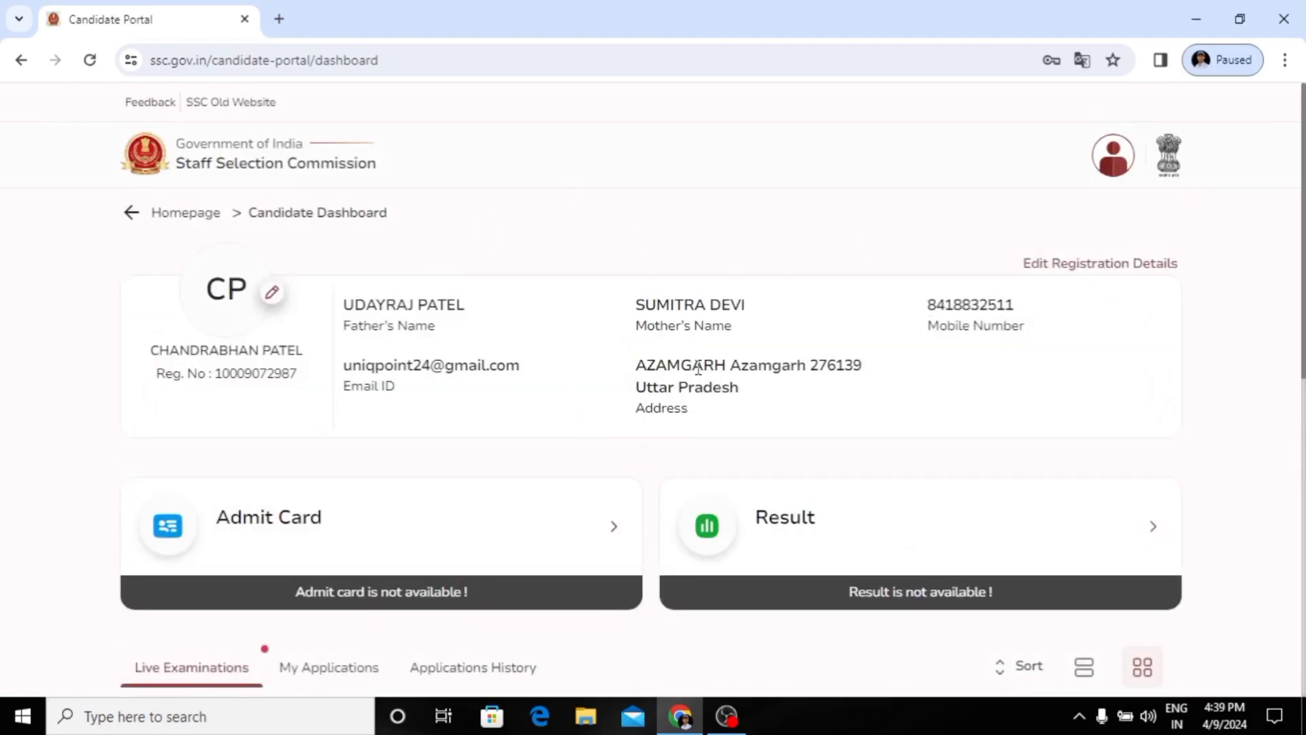
Step: Apply for the Combined Higher Secondary Level (10+2) Examination 2024 and continue its pending application form
scroll(698, 368, "down", 3)
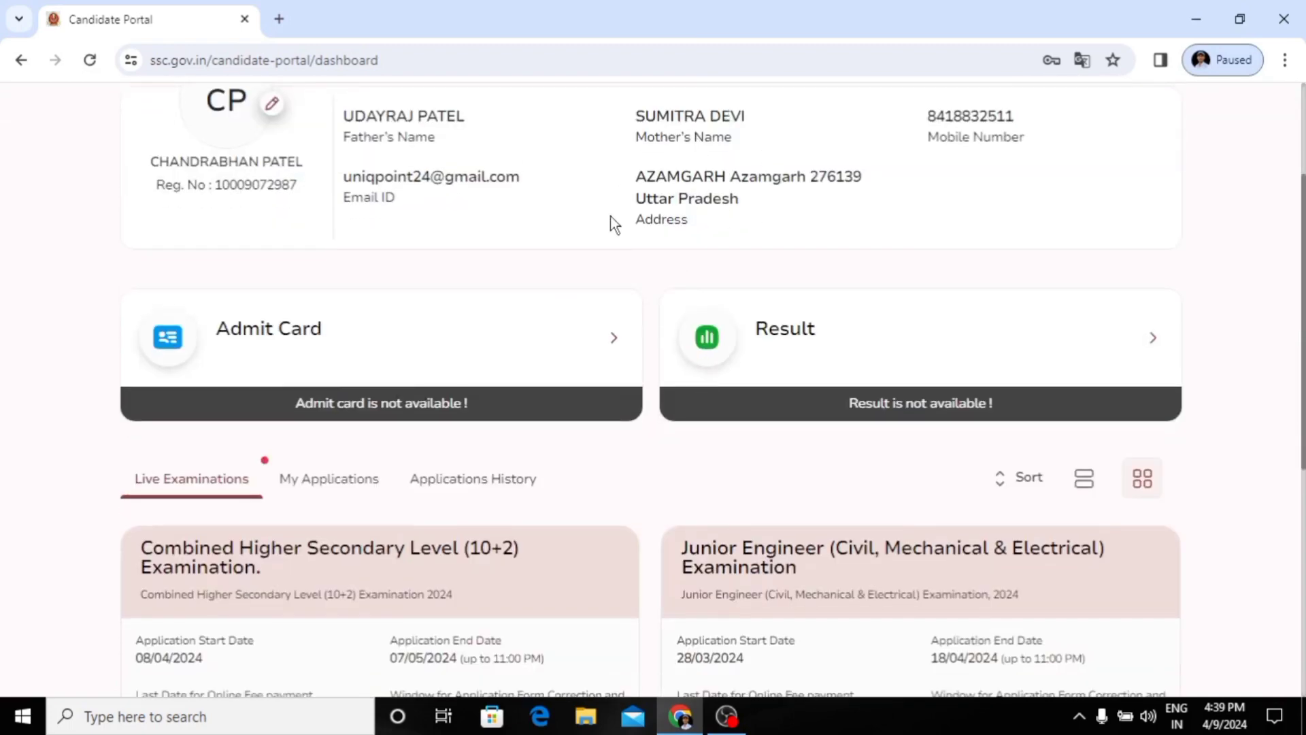
scroll(569, 230, "down", 2)
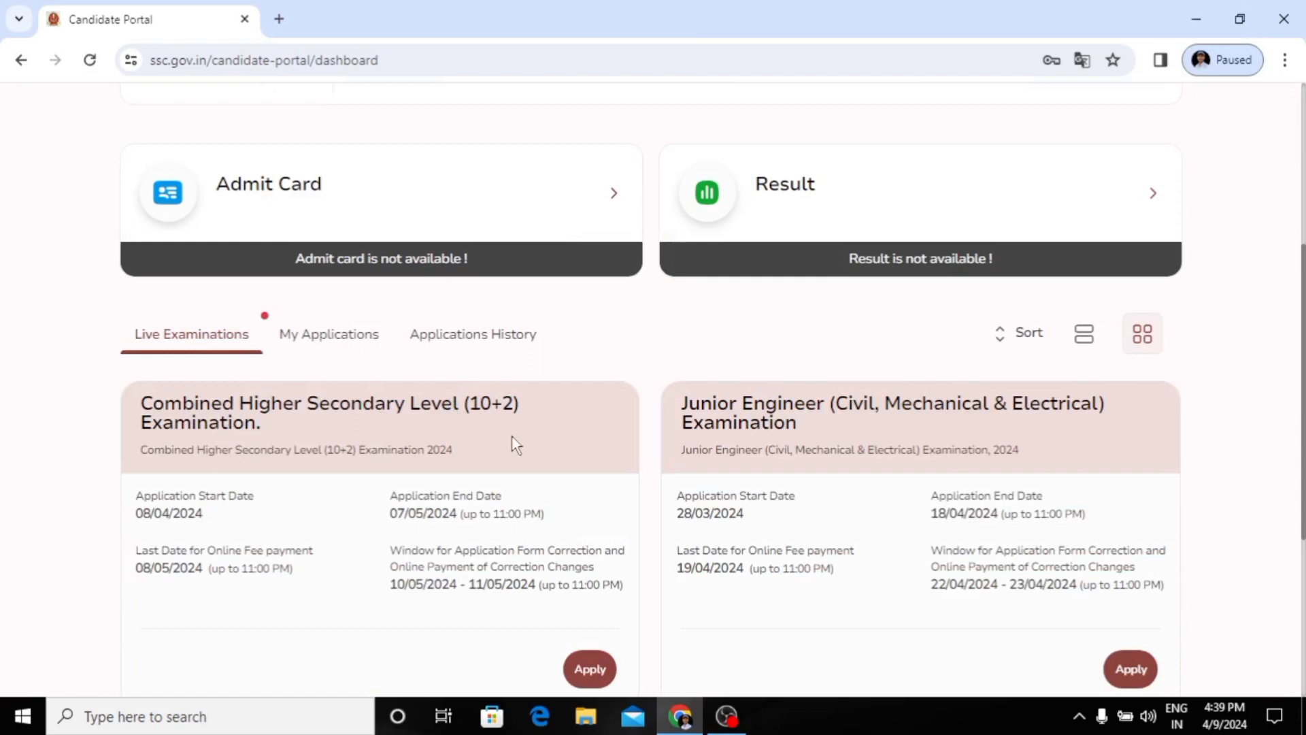
scroll(266, 307, "down", 1)
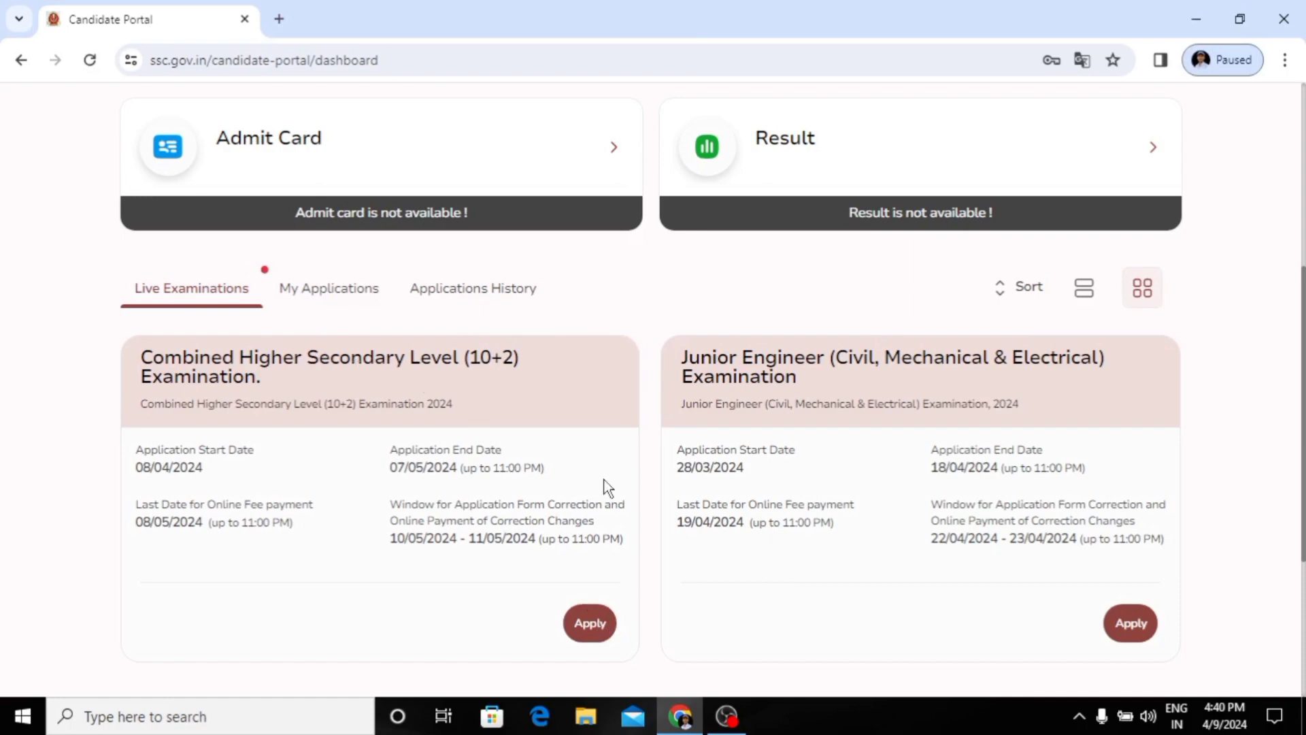
left_click(590, 623)
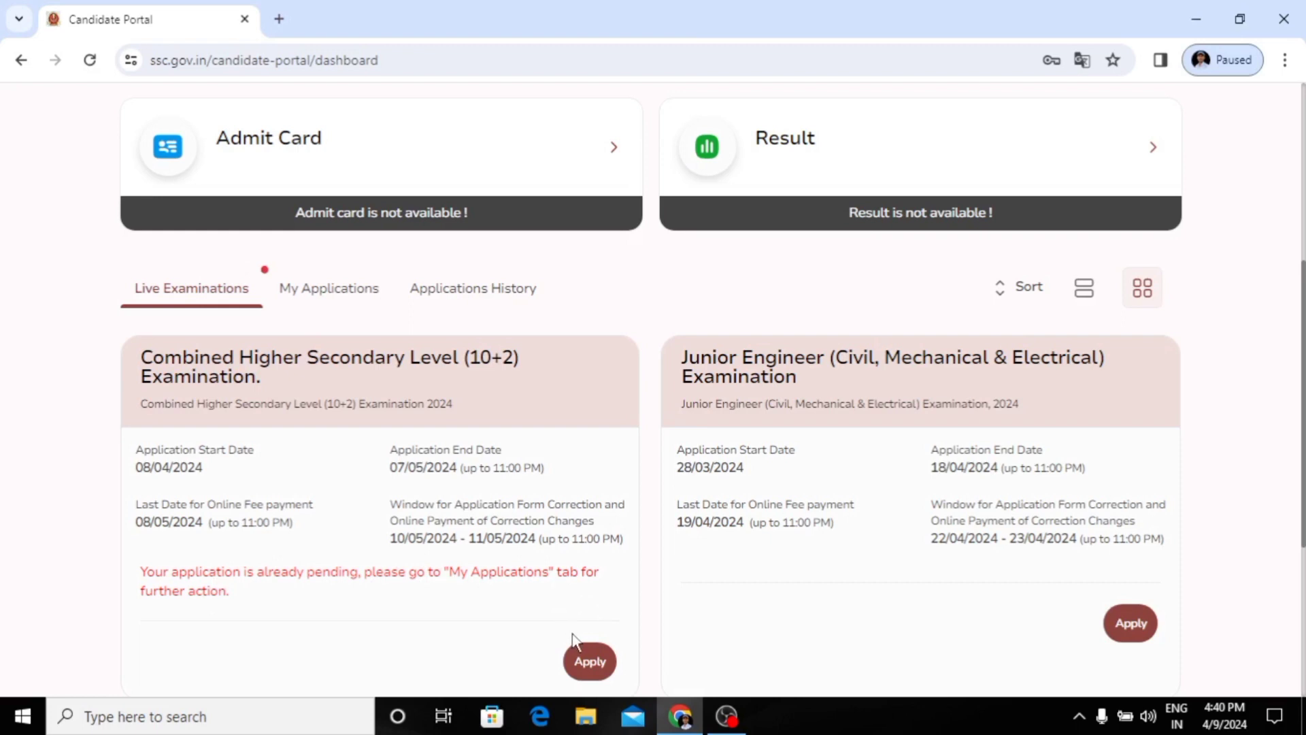
left_click(304, 302)
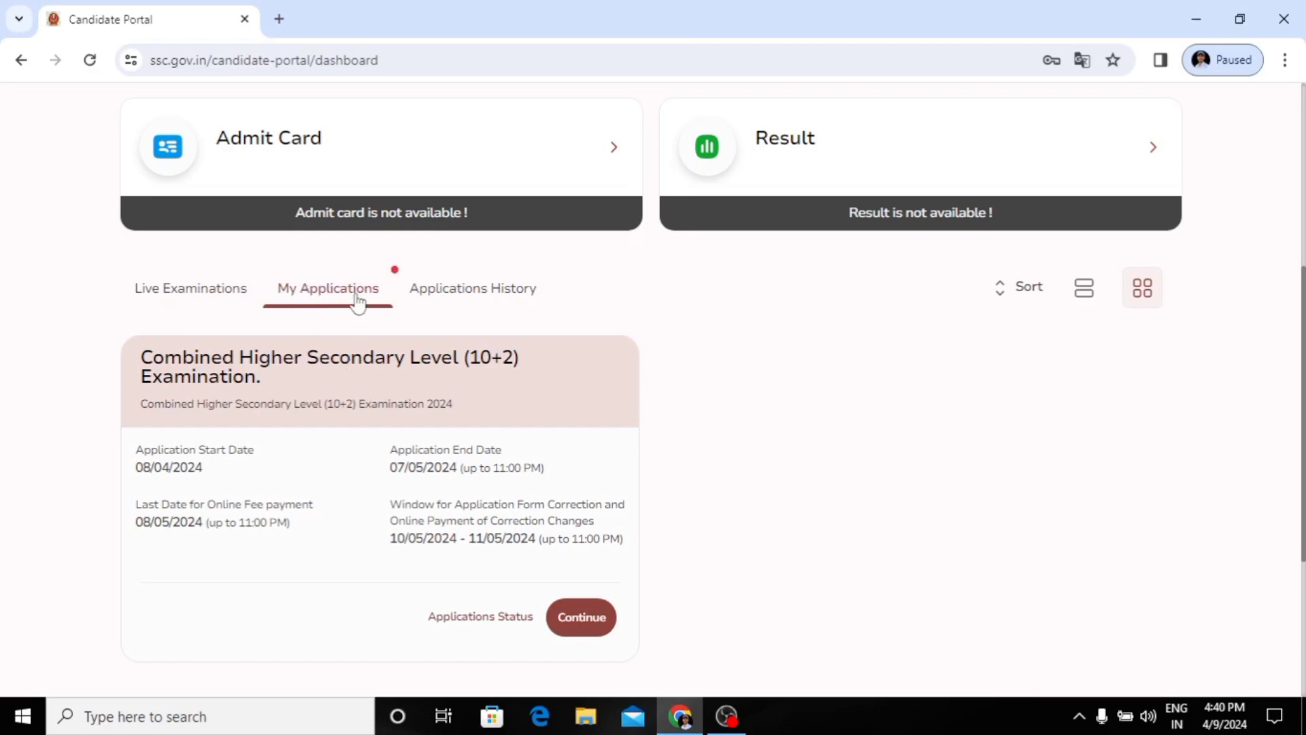
left_click(579, 631)
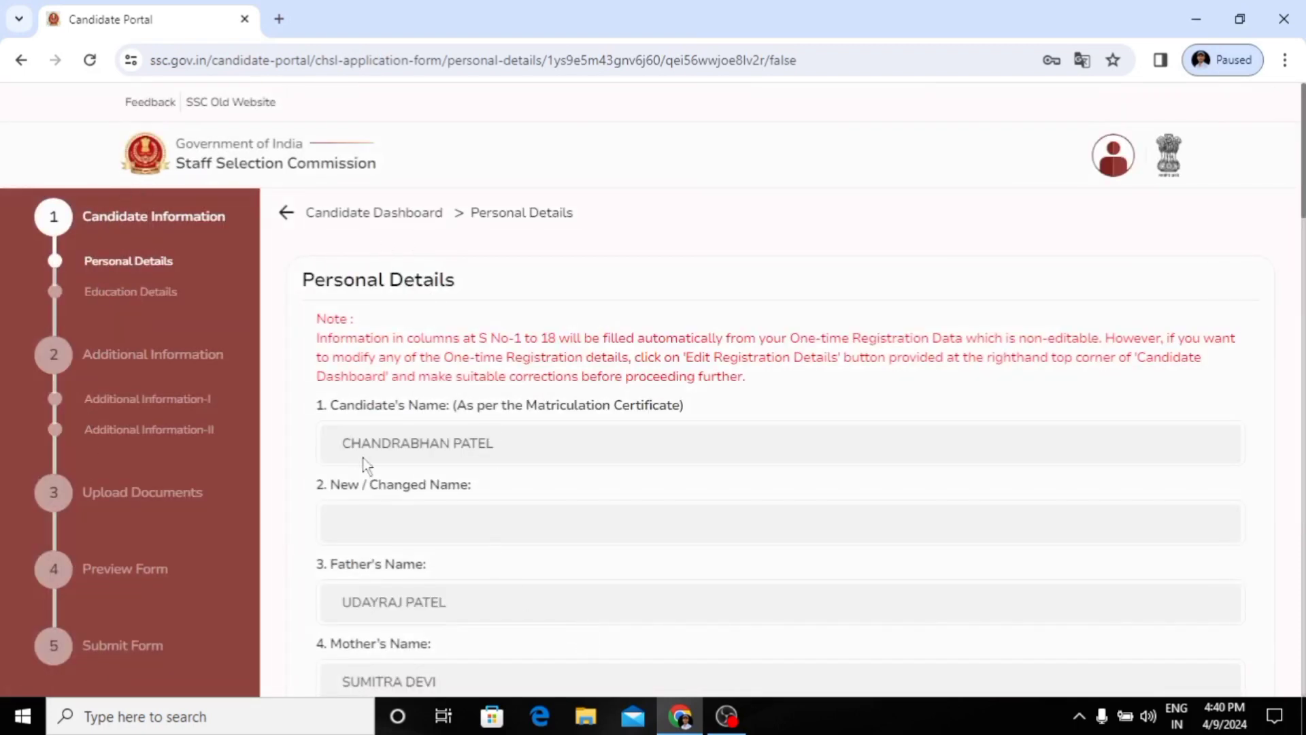
Step: Review the prefilled personal details, save them and proceed to the education details
scroll(341, 360, "down", 2)
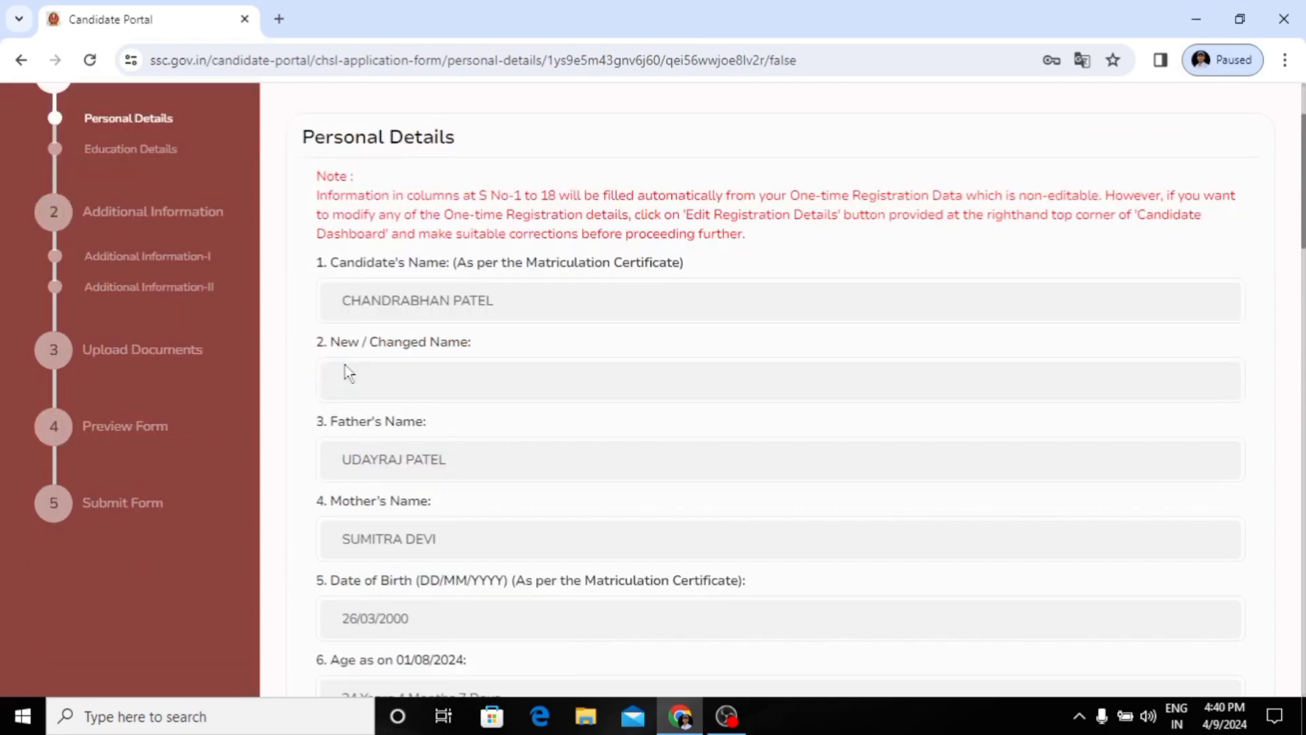
scroll(417, 324, "down", 9)
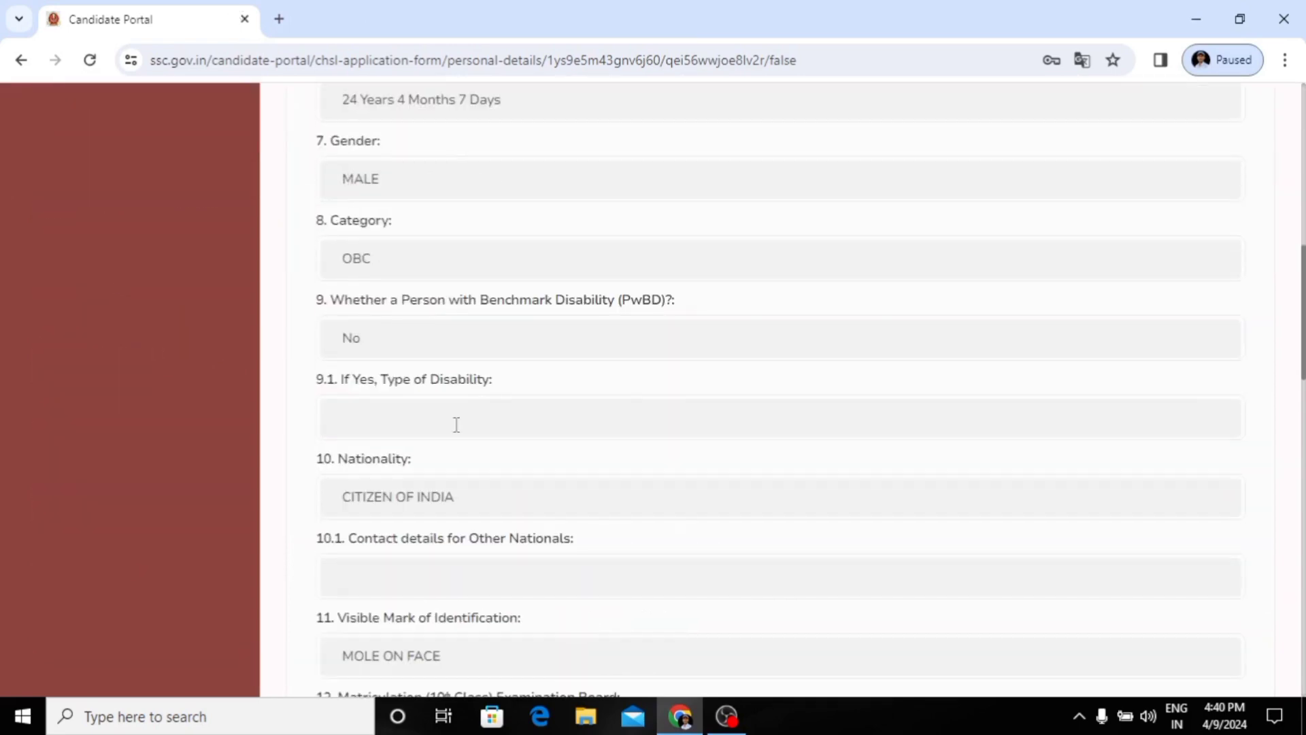
scroll(457, 424, "down", 15)
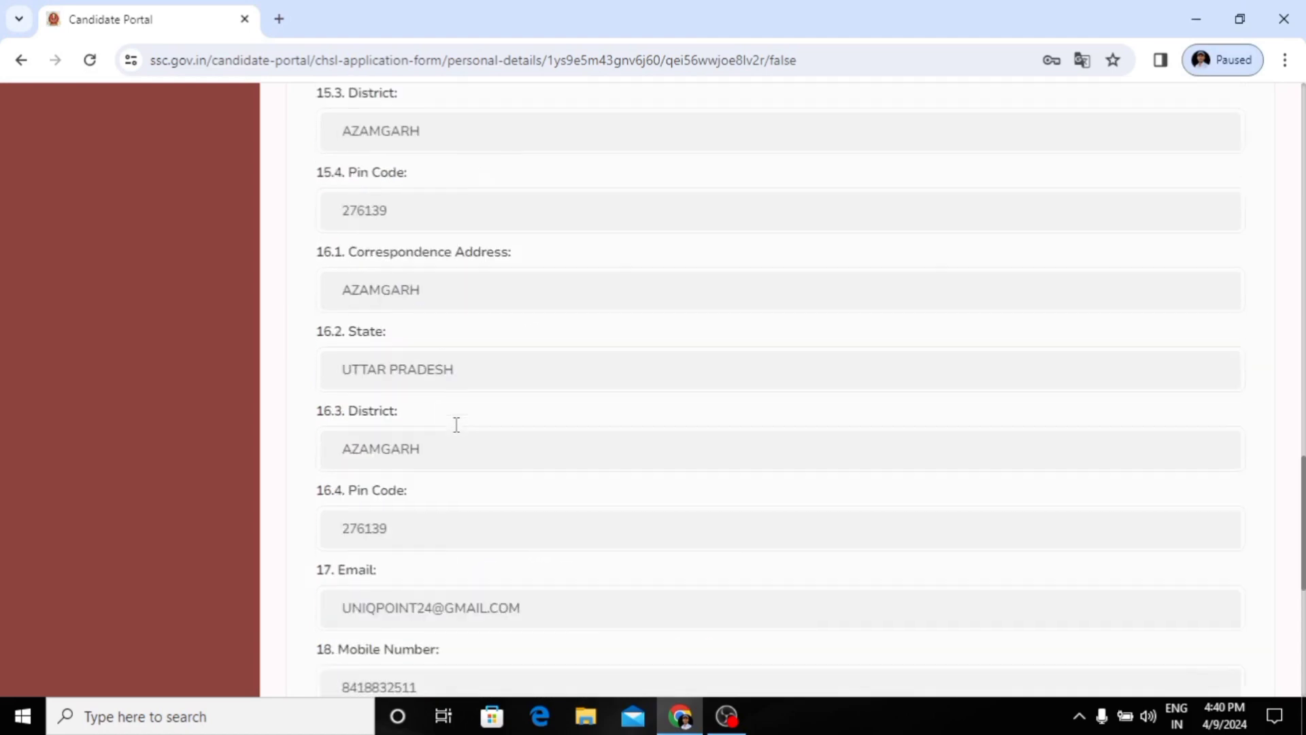
scroll(456, 424, "down", 4)
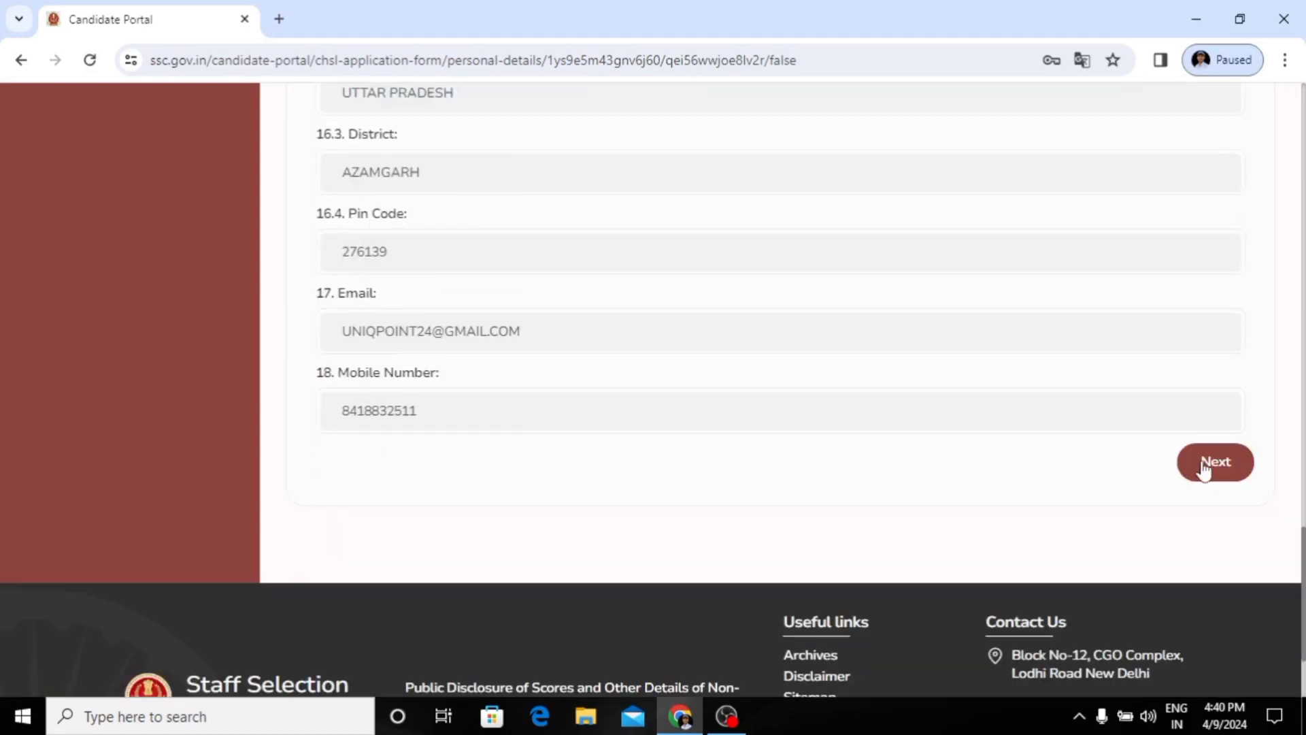
left_click(1203, 467)
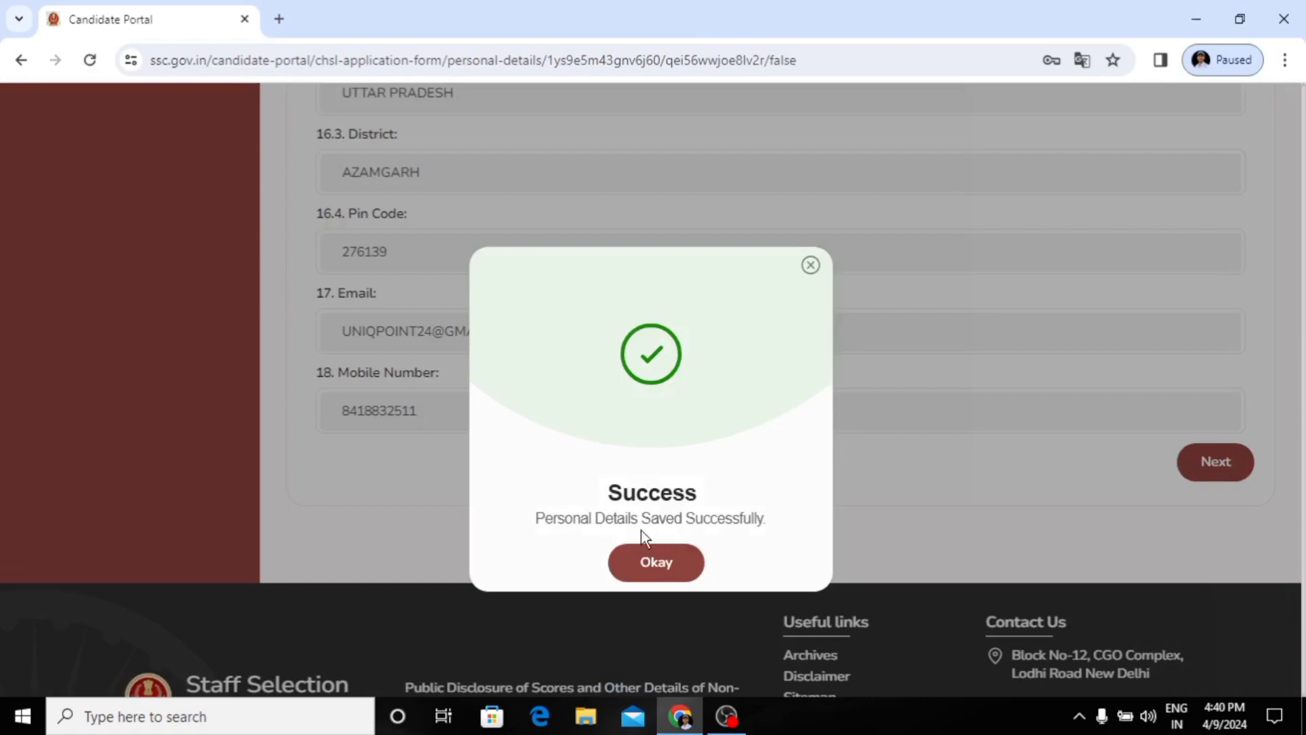
left_click(644, 571)
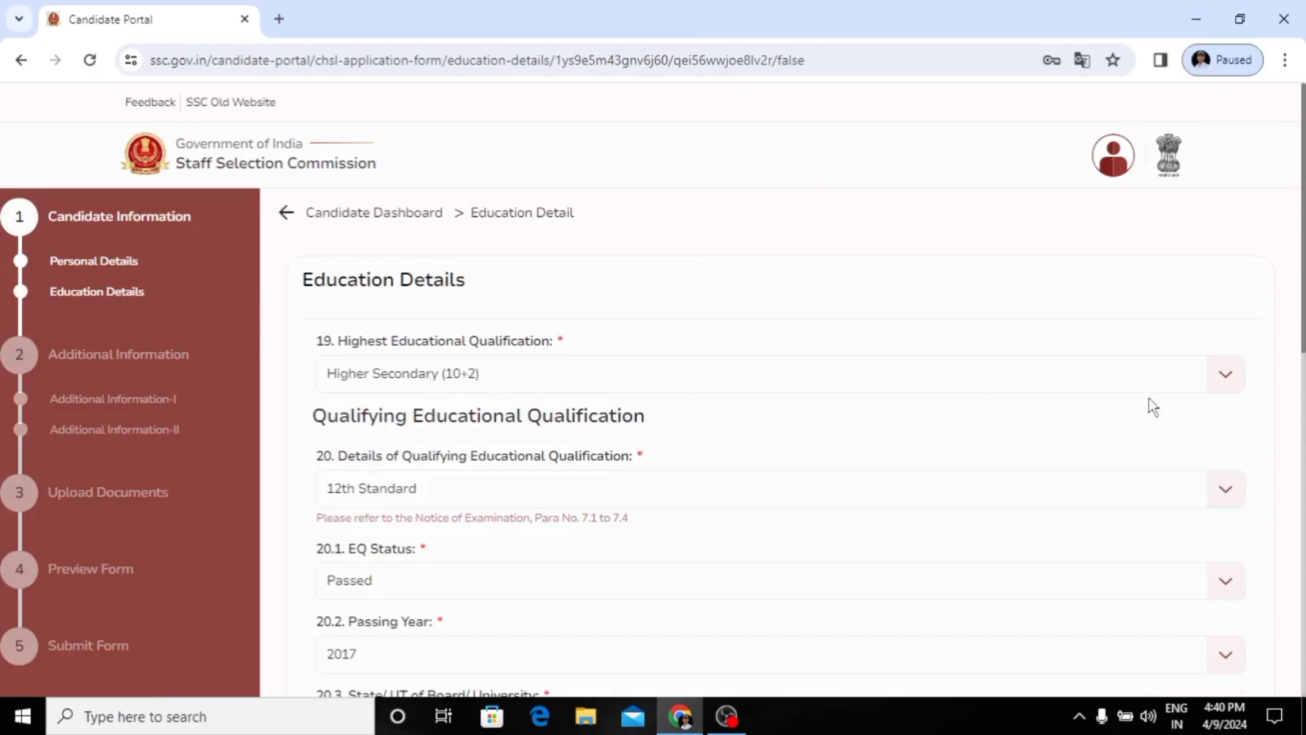
Step: Set the highest educational qualification to Higher Secondary (10+2)
left_click(1212, 384)
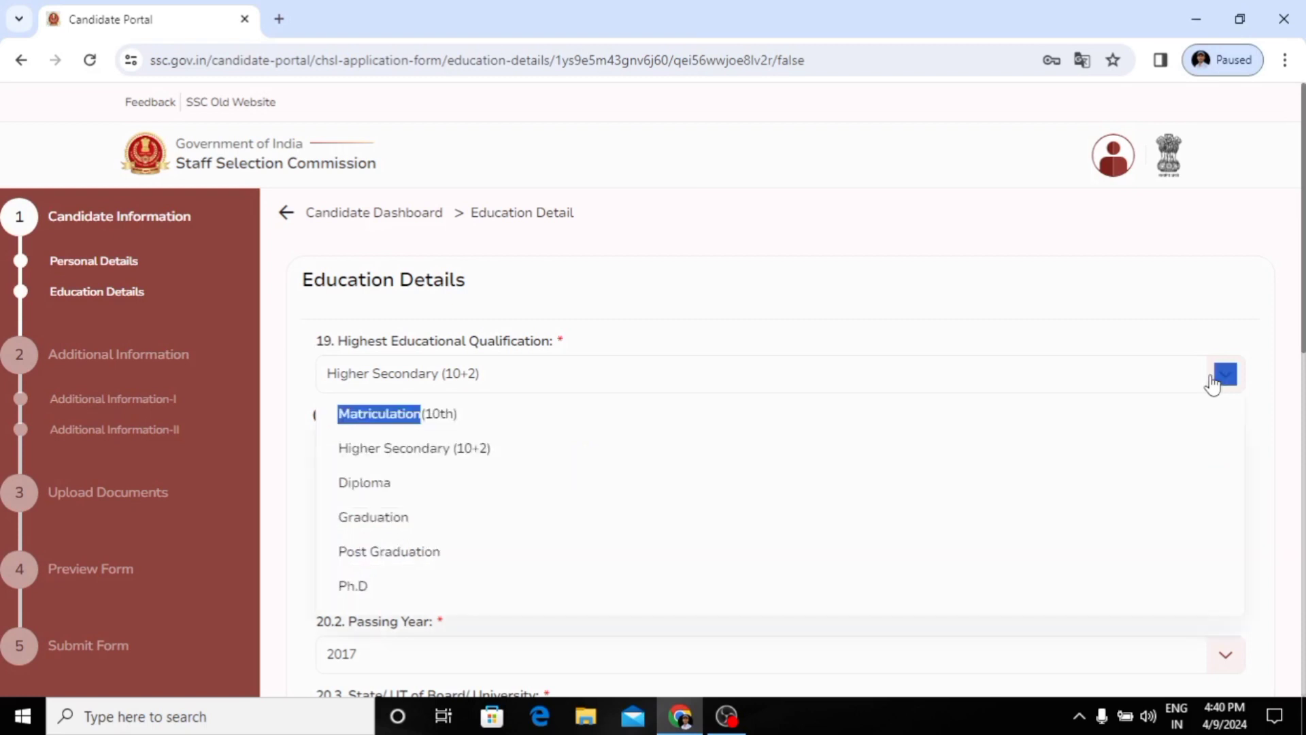
left_click(1212, 384)
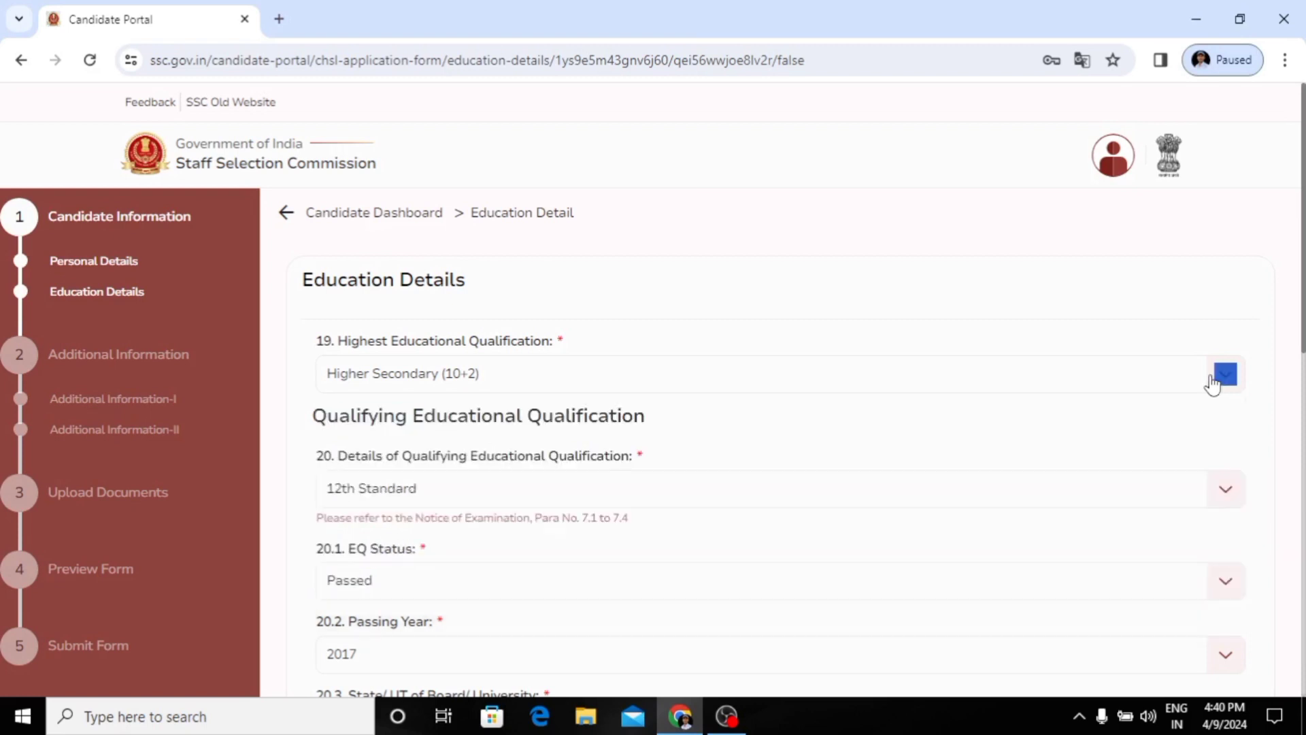
left_click(473, 375)
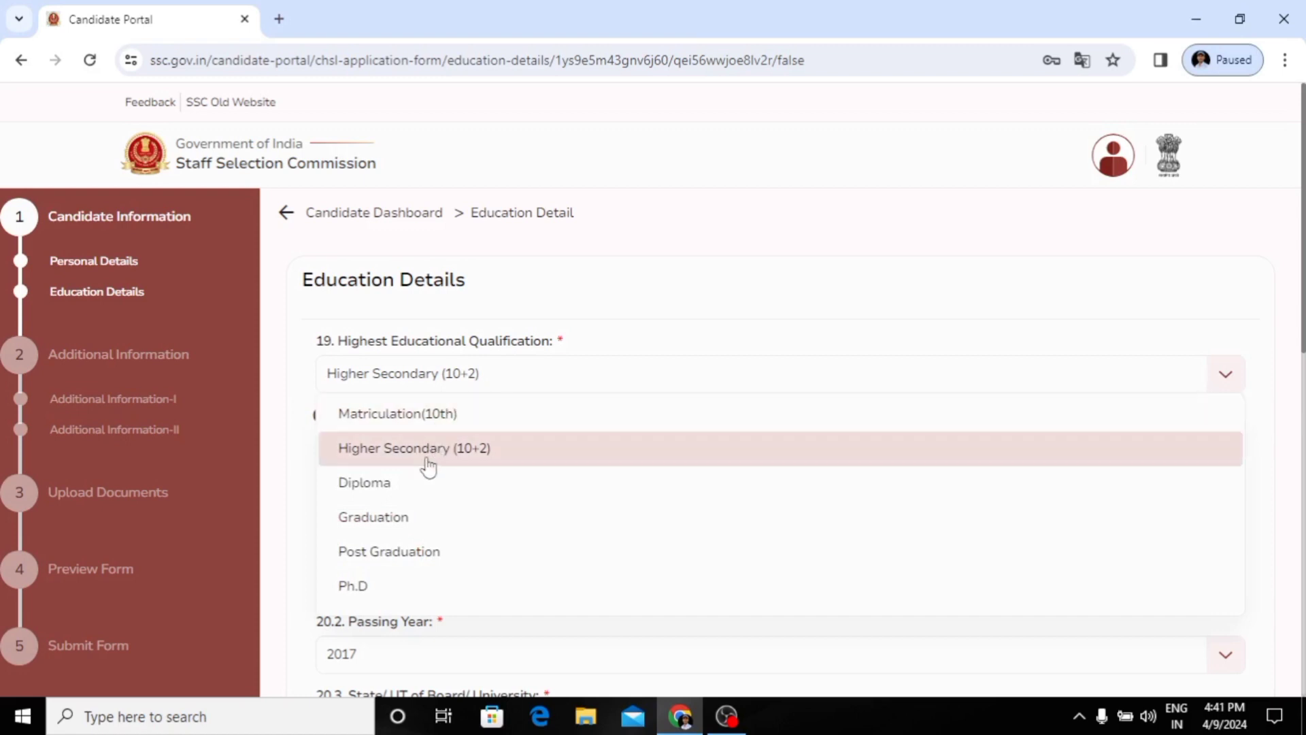
left_click(473, 452)
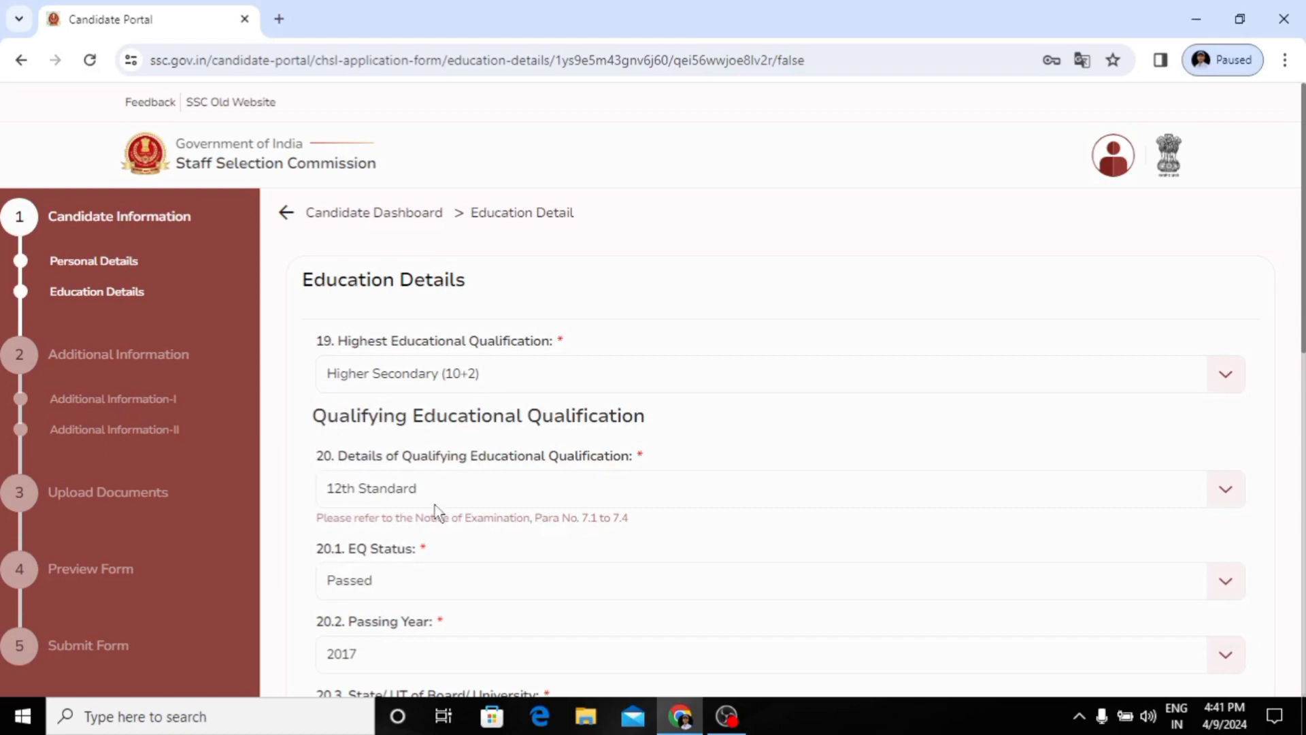
Step: Set the qualifying educational qualification to 12th Standard and its EQ status to Passed
scroll(434, 511, "down", 1)
left_click(420, 456)
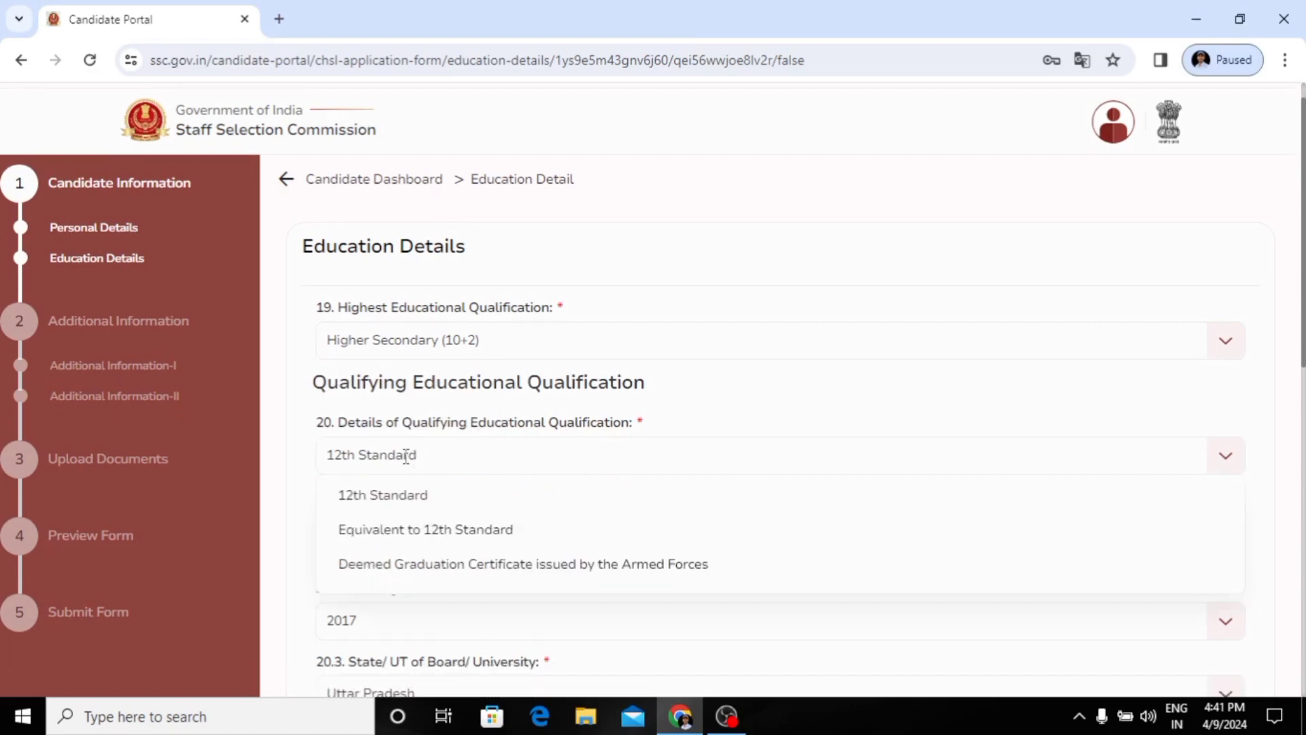
left_click(400, 504)
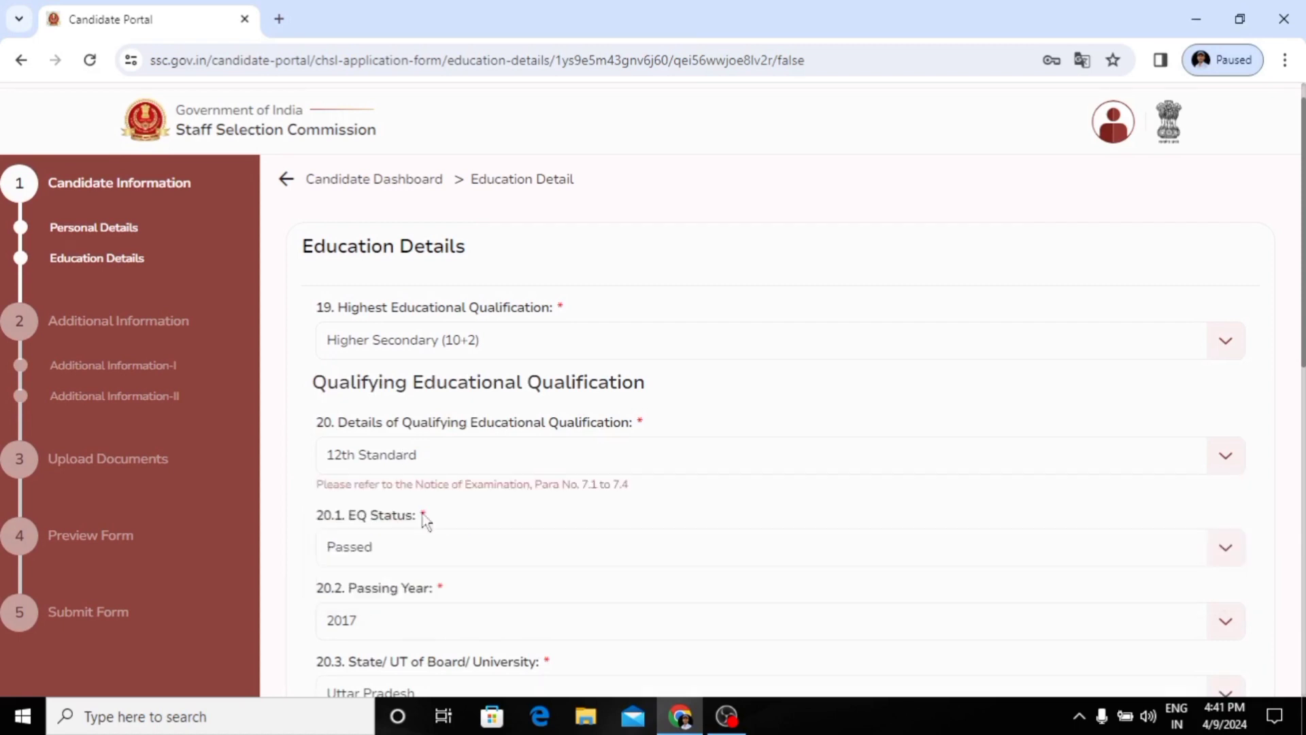
scroll(443, 529, "down", 1)
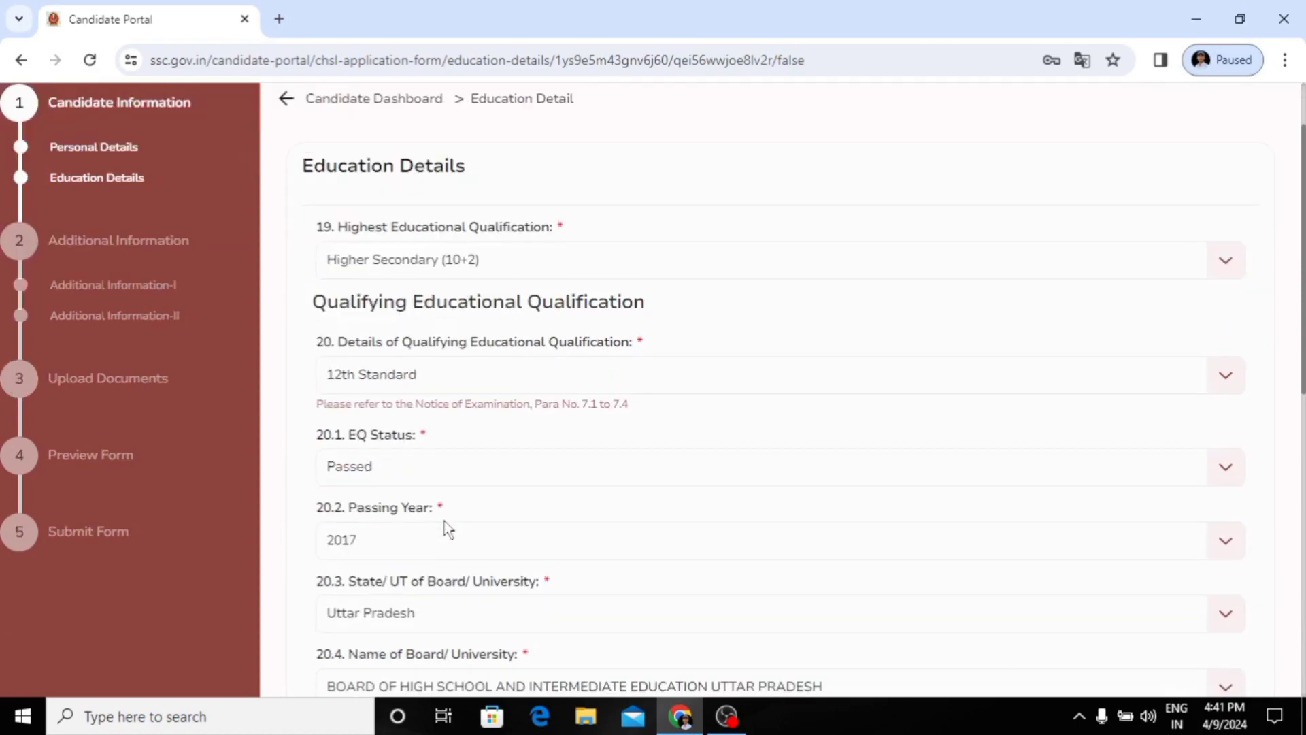
left_click(376, 457)
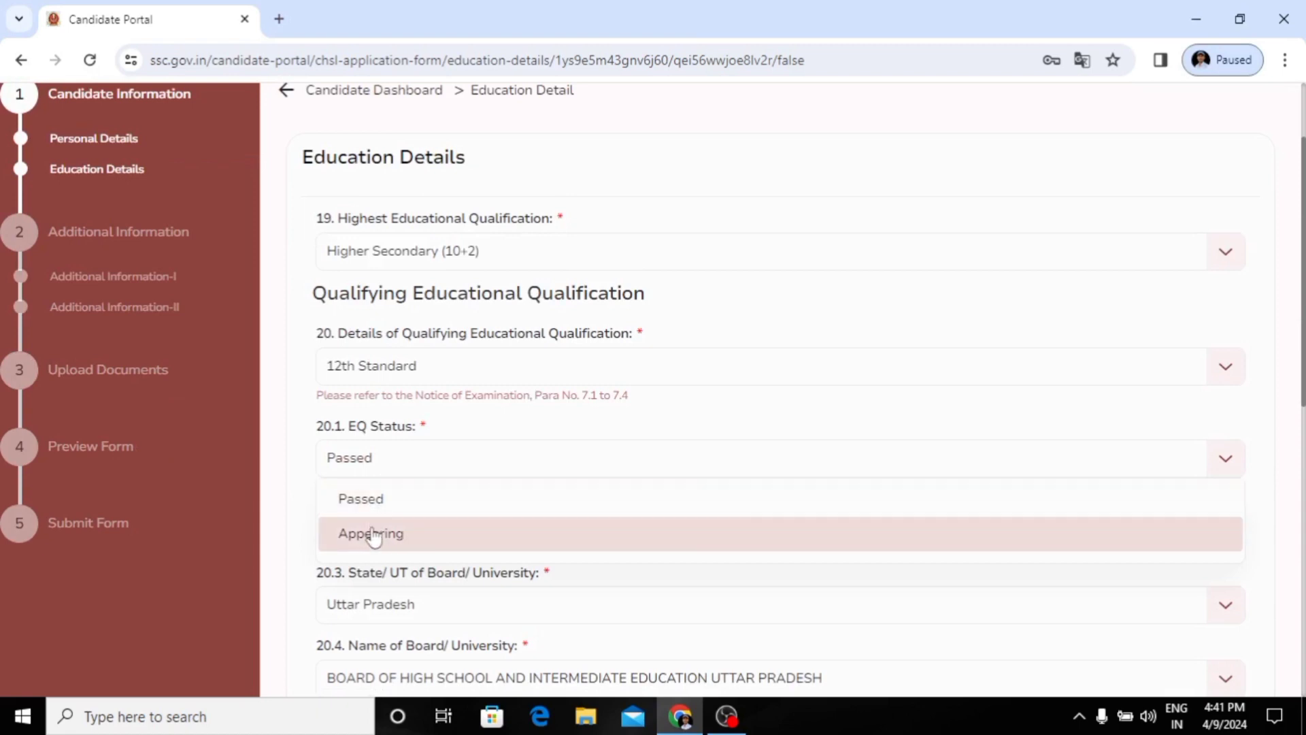
left_click(373, 507)
Step: Look at the passing year choices for the 12th Standard qualification and keep the selected year
scroll(433, 529, "down", 1)
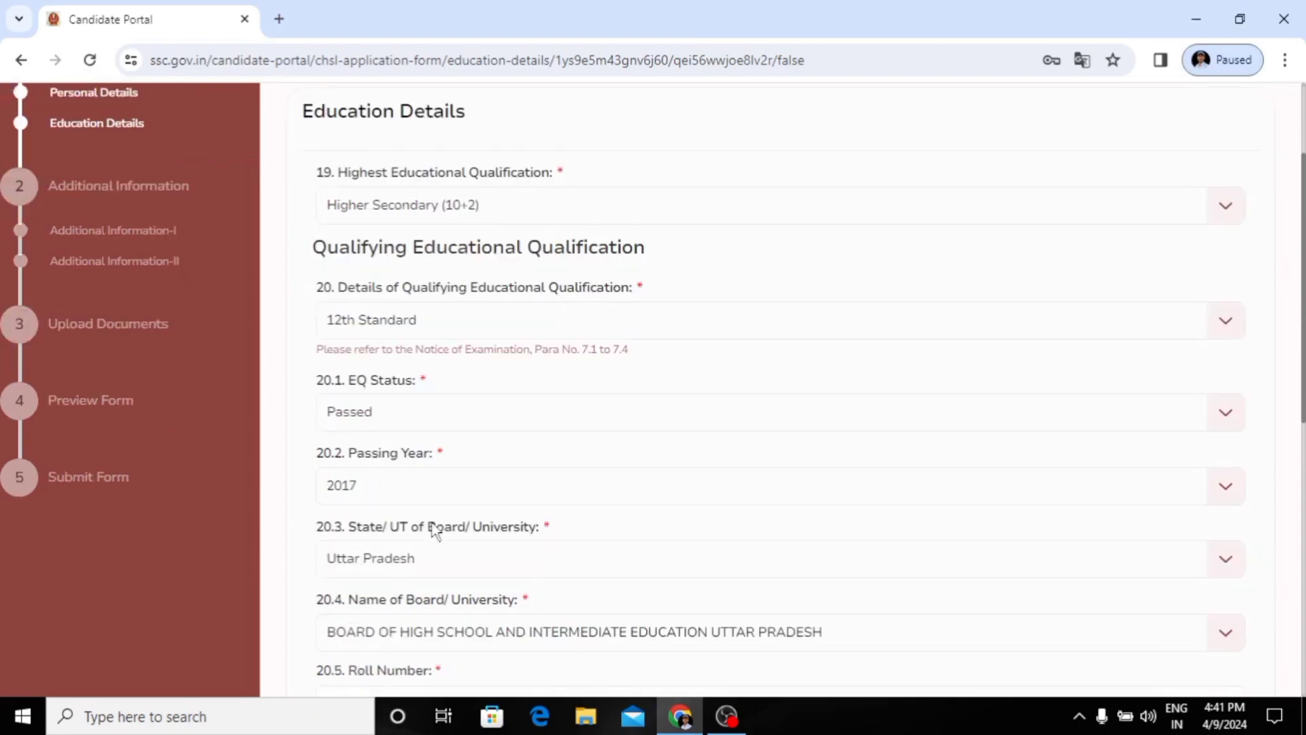
left_click(398, 487)
left_click(396, 488)
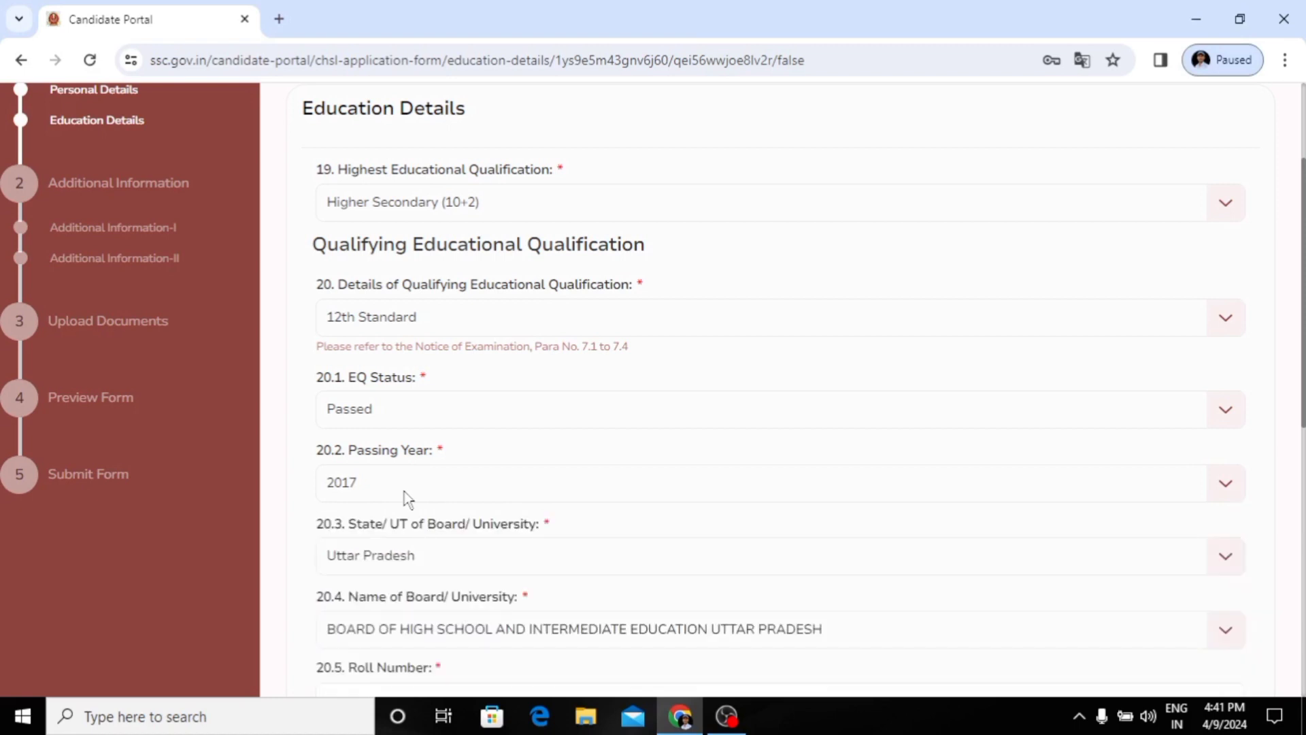
Step: Try Lakshadweep and Jammu and Kashmir as the State/UT of the board or university for the 12th Standard qualification
scroll(412, 510, "down", 2)
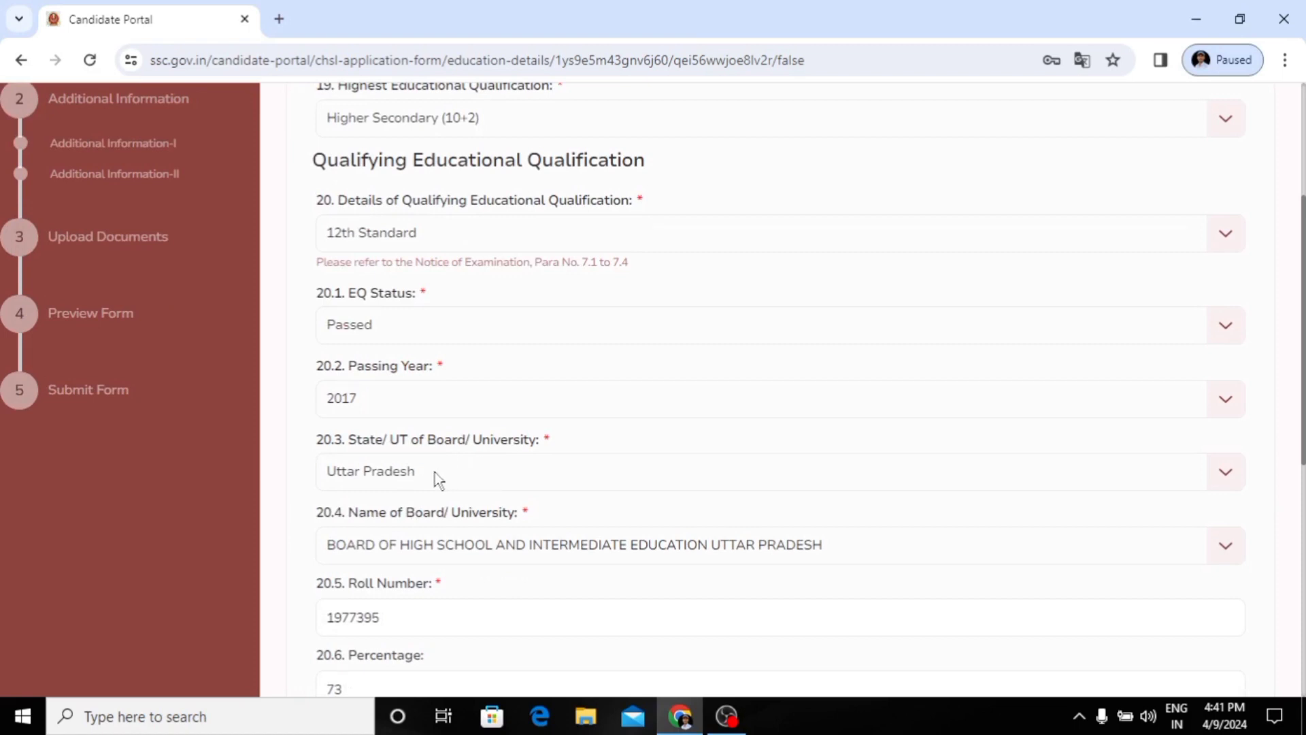
scroll(435, 480, "down", 1)
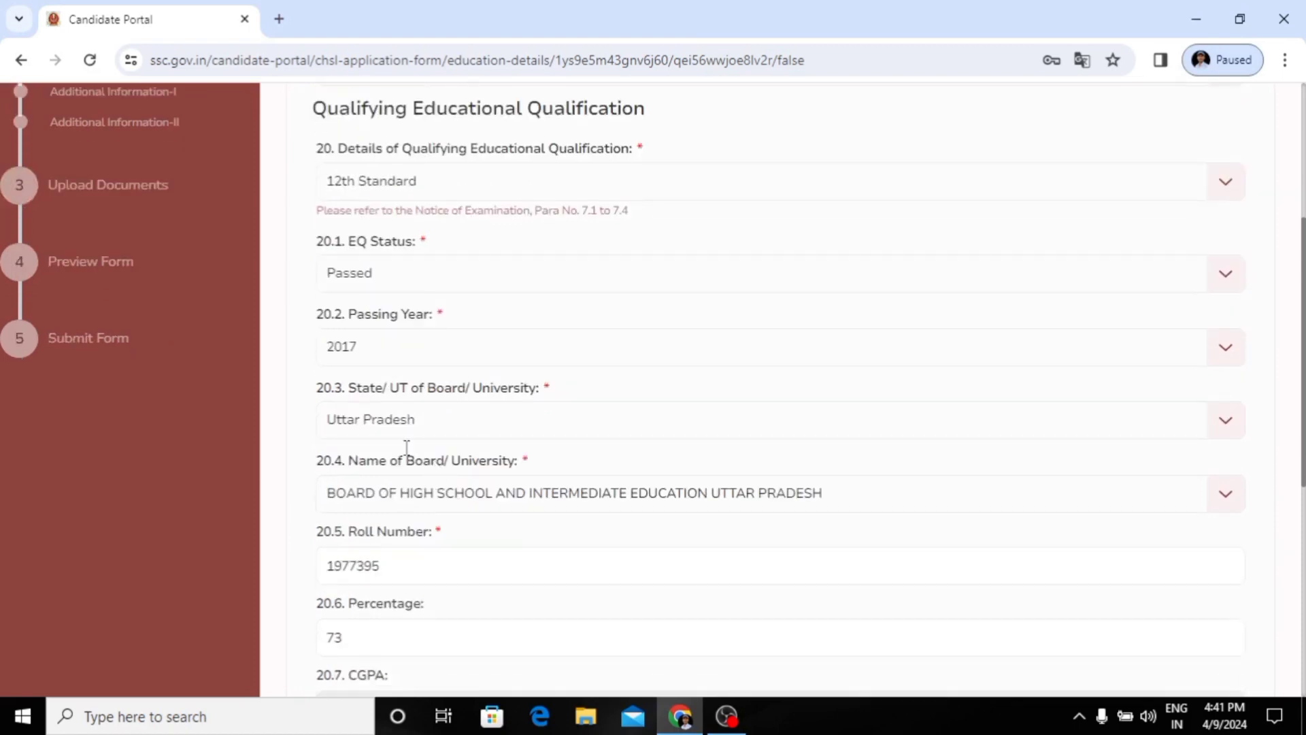
left_click(444, 432)
scroll(422, 613, "down", 1)
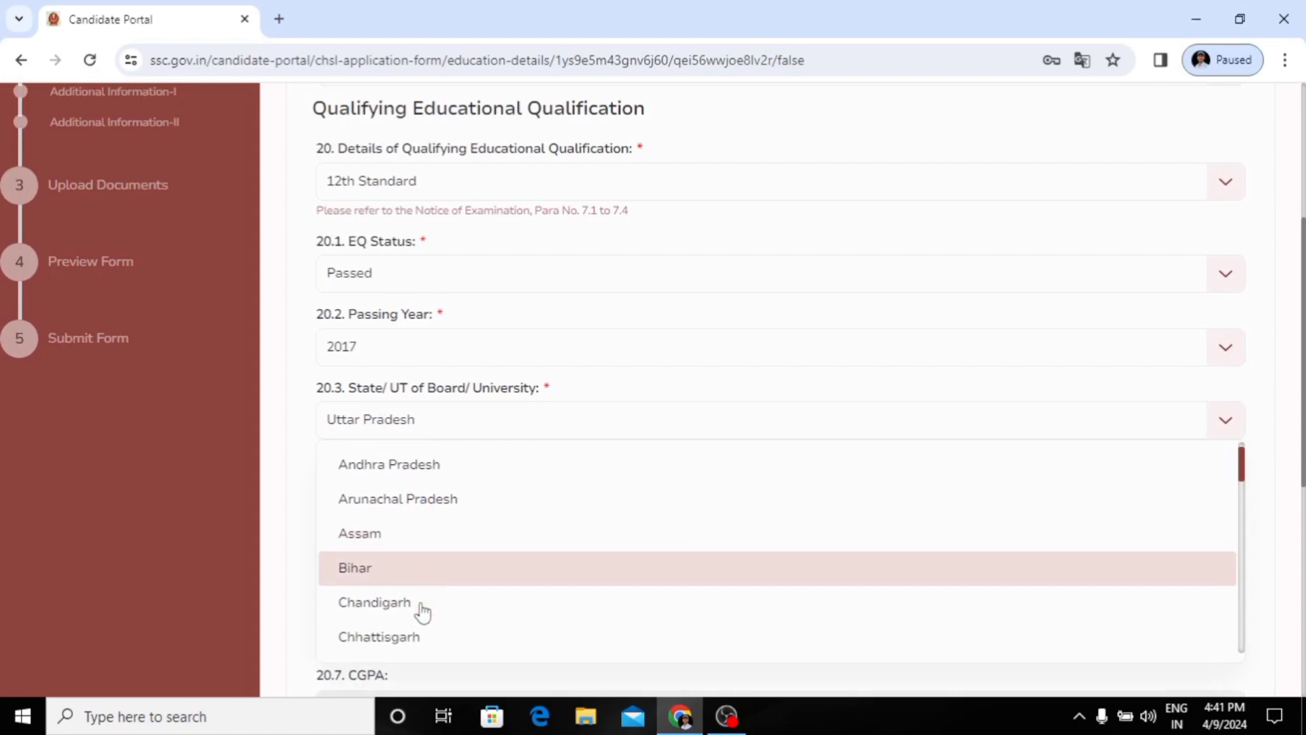
scroll(422, 612, "down", 3)
scroll(422, 611, "down", 5)
left_click(422, 599)
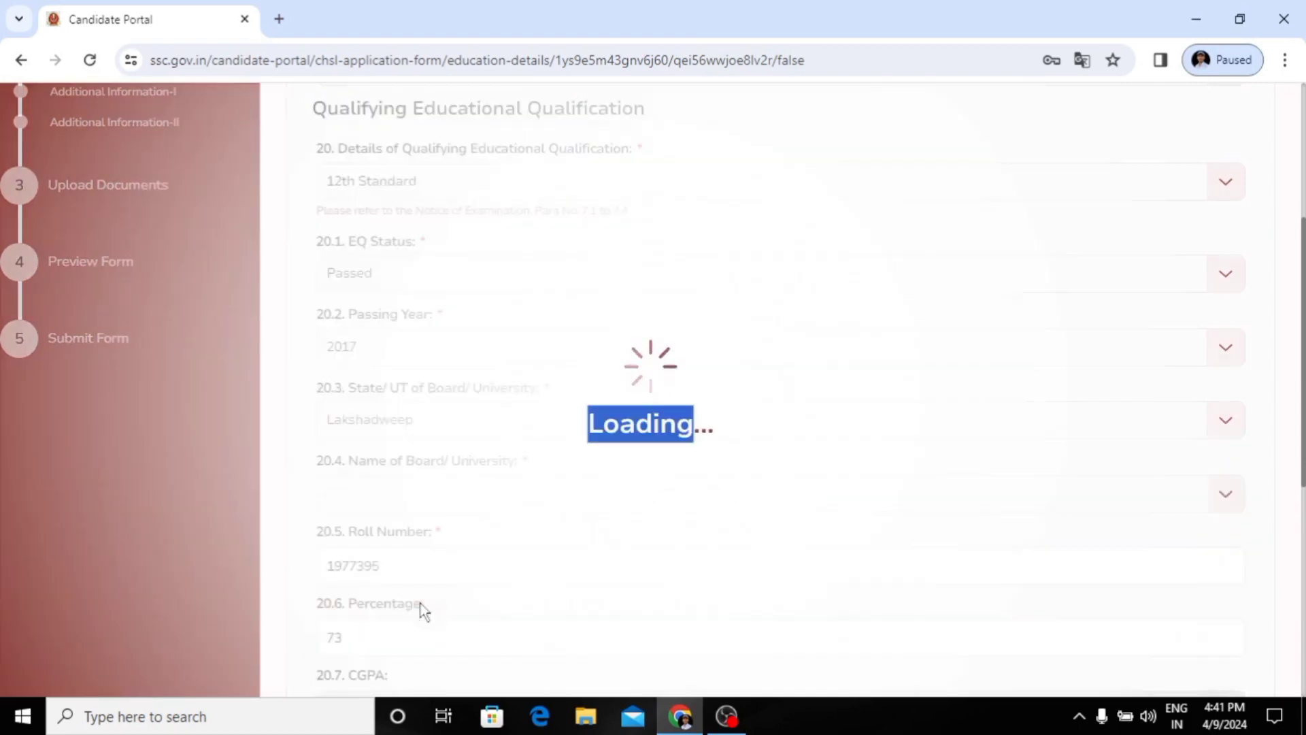
left_click(426, 428)
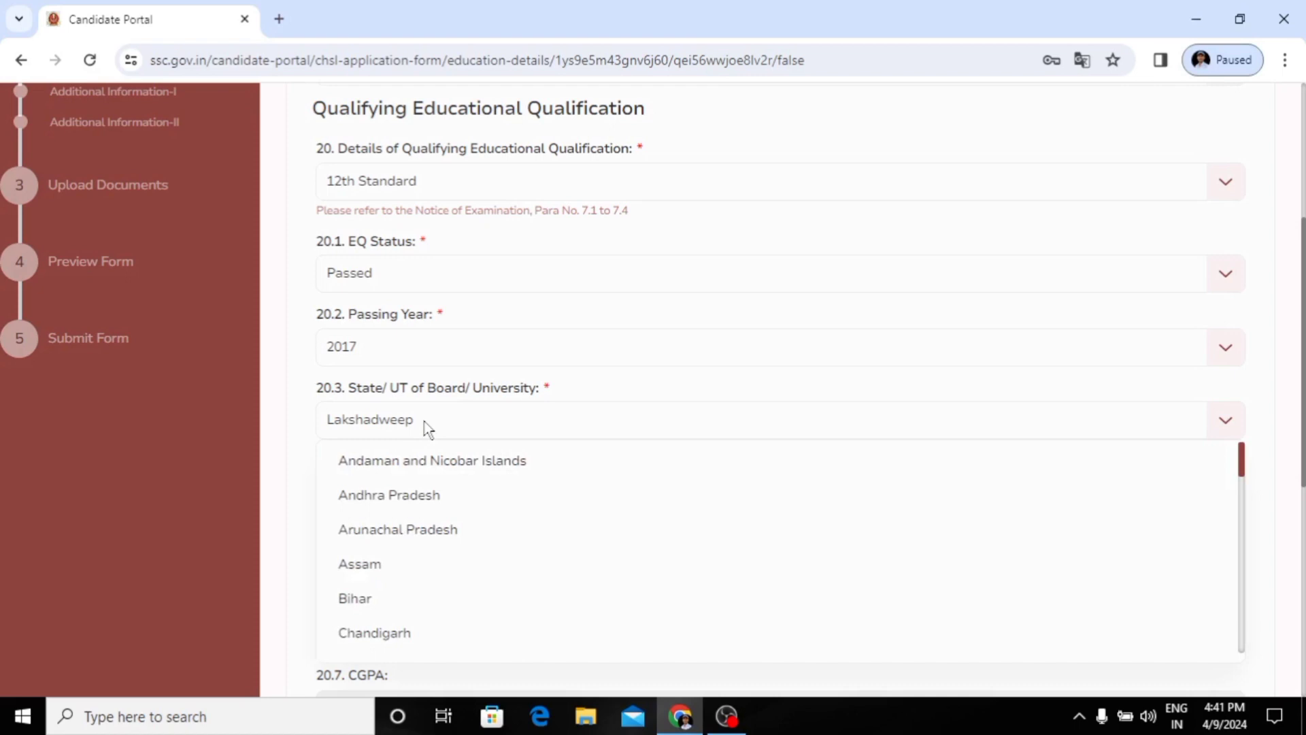
scroll(413, 637, "down", 5)
left_click(411, 635)
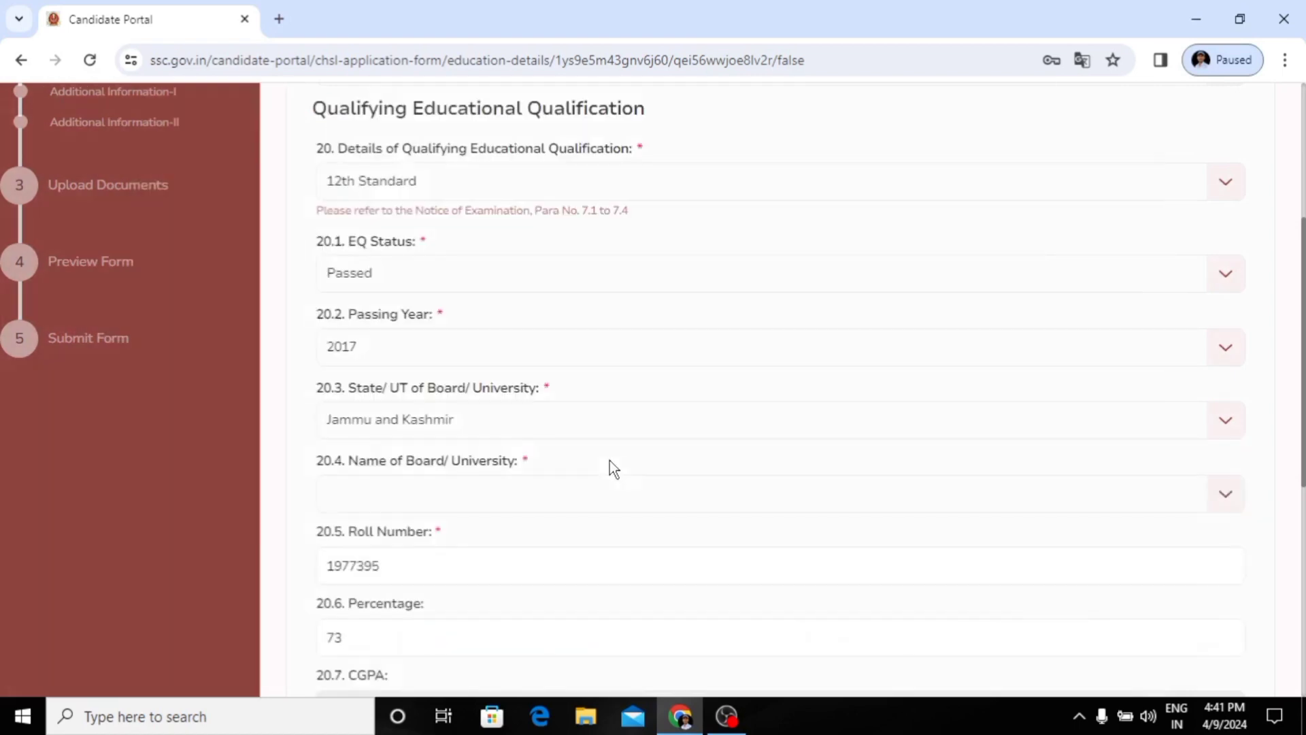
Step: Set the State/UT of the board or university for the 12th Standard qualification to Uttar Pradesh
left_click(440, 418)
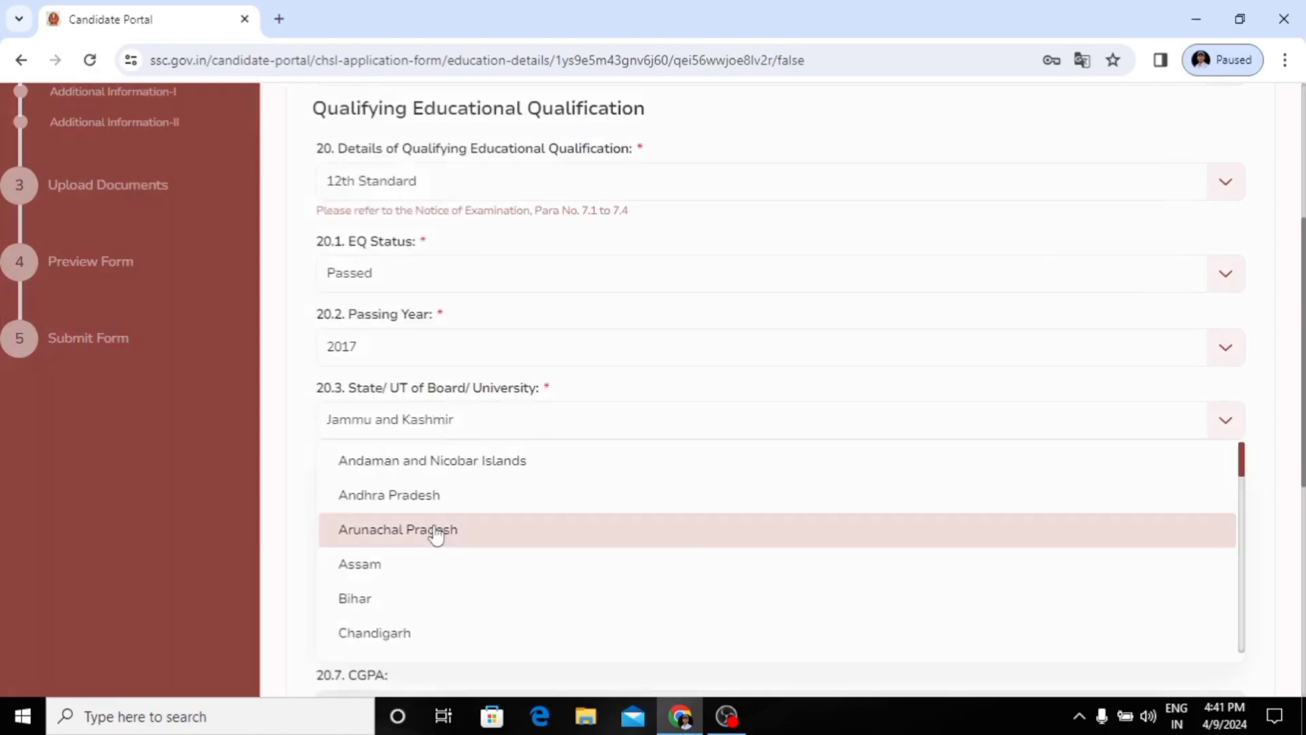
scroll(436, 536, "down", 7)
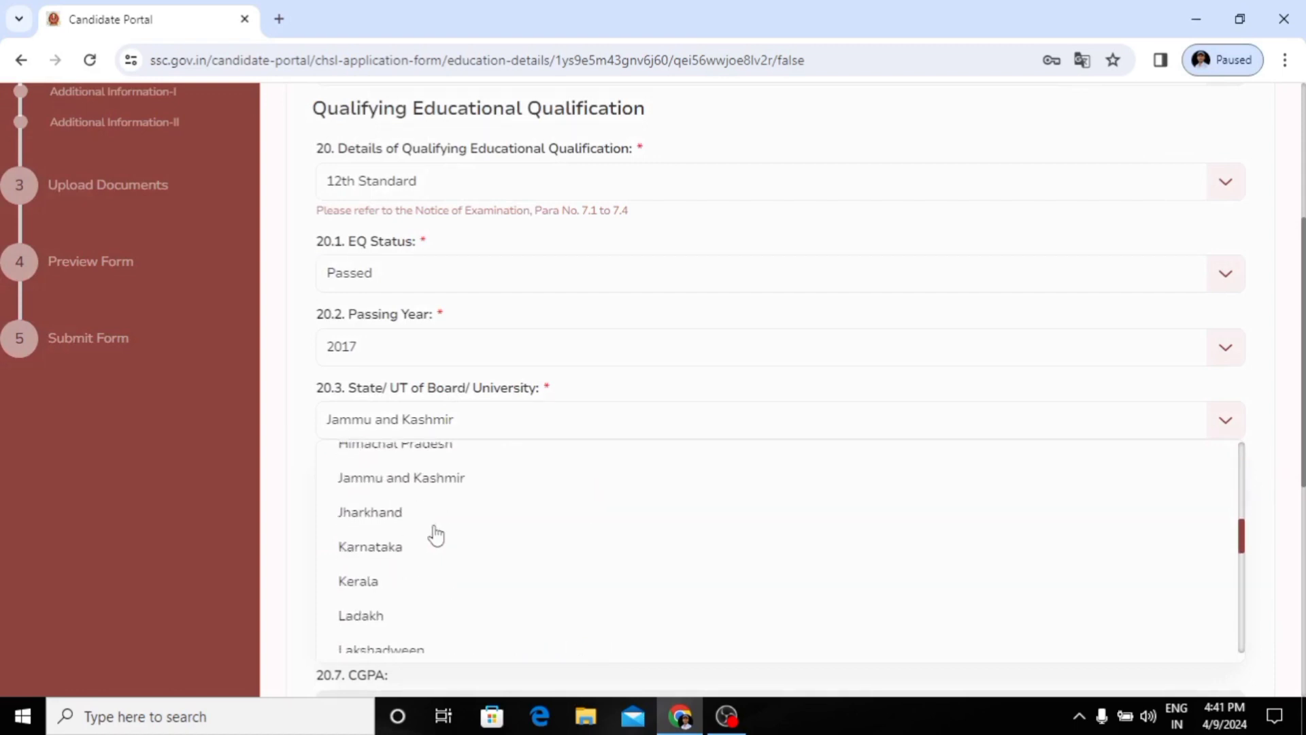
scroll(436, 535, "down", 8)
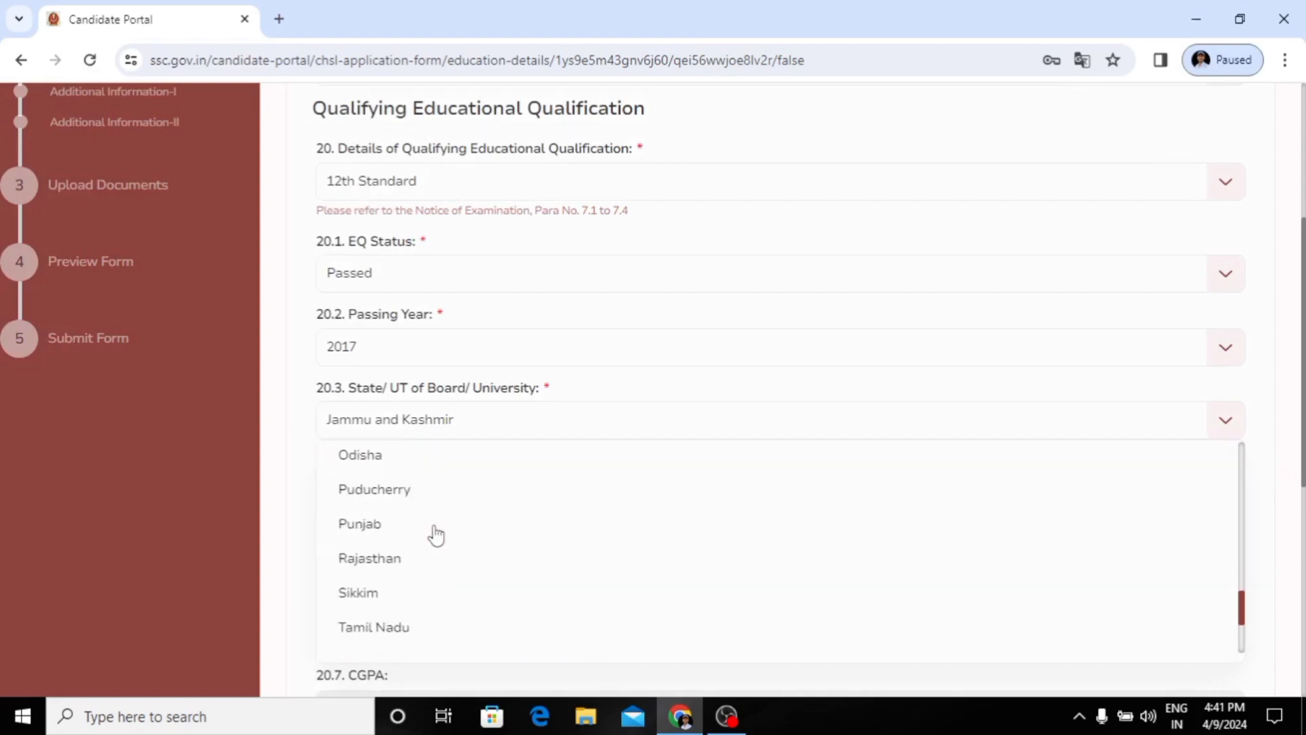
scroll(434, 535, "down", 3)
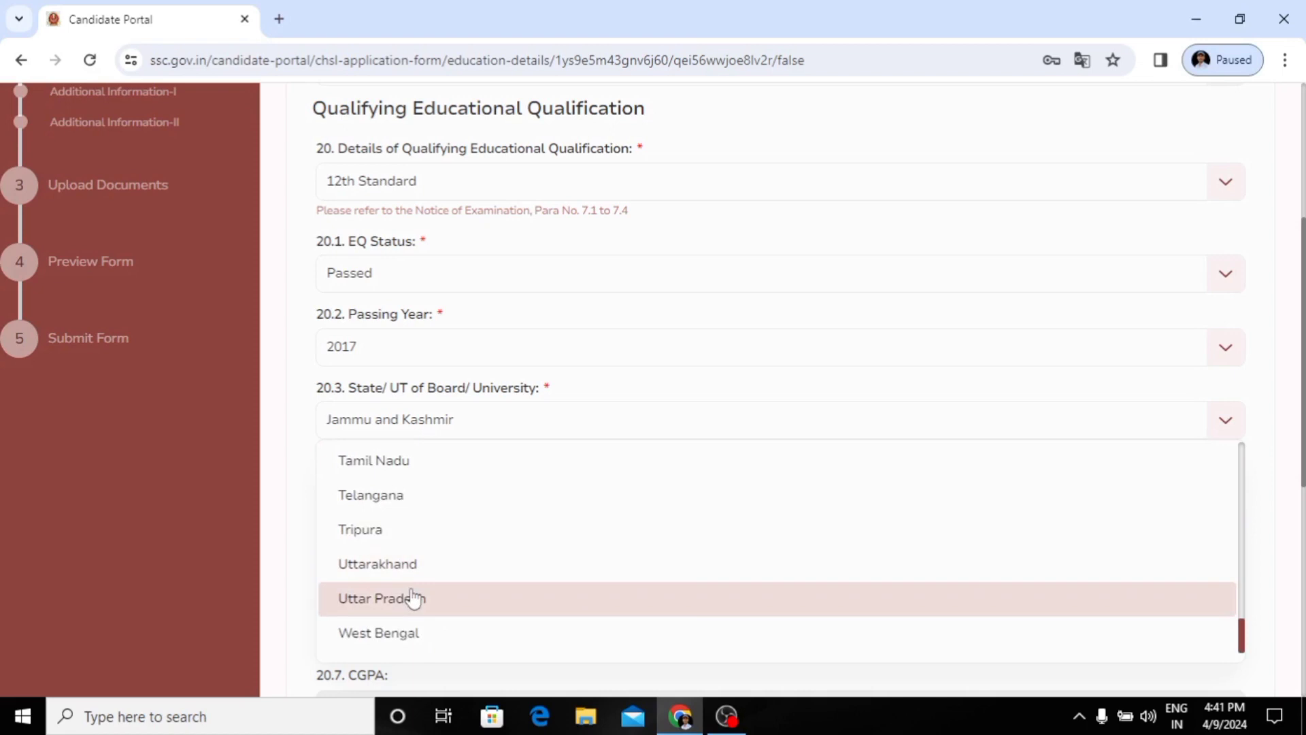
left_click(414, 600)
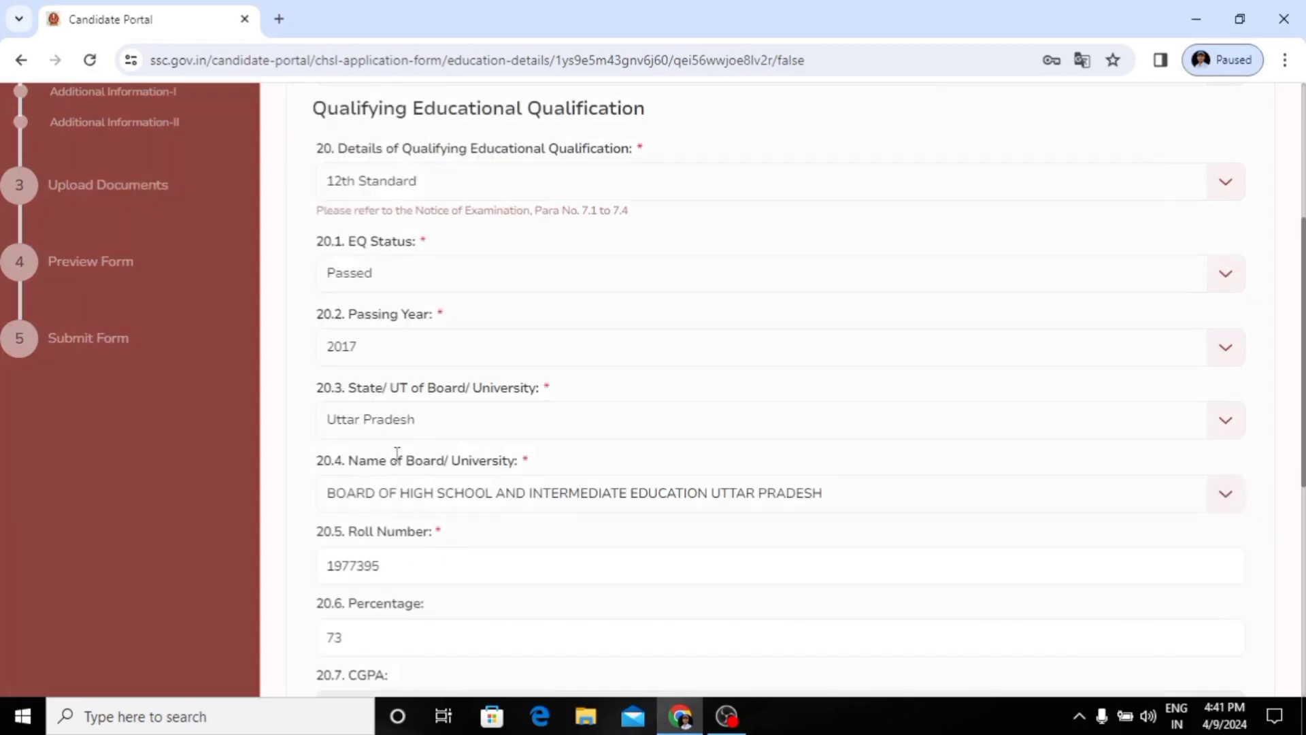
Step: Look over the available boards and check the roll number entered for the 12th Standard qualification
left_click(474, 485)
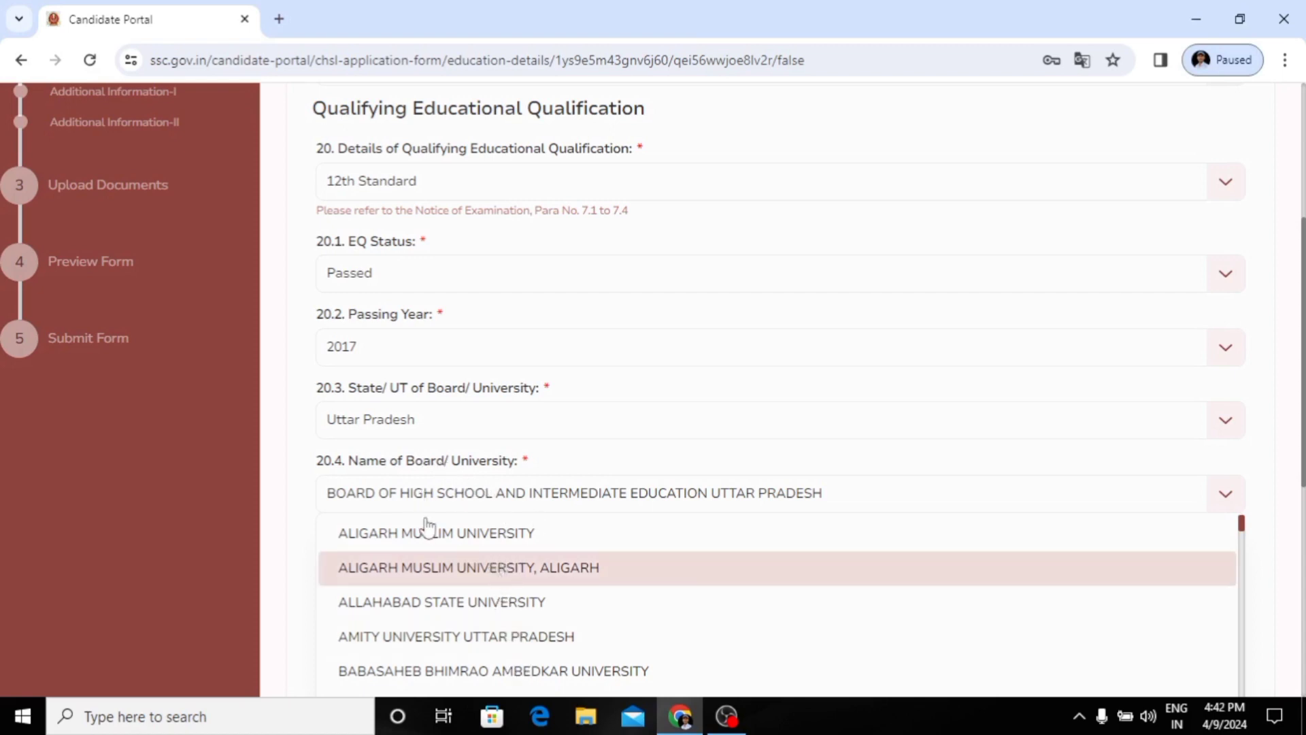
left_click(443, 503)
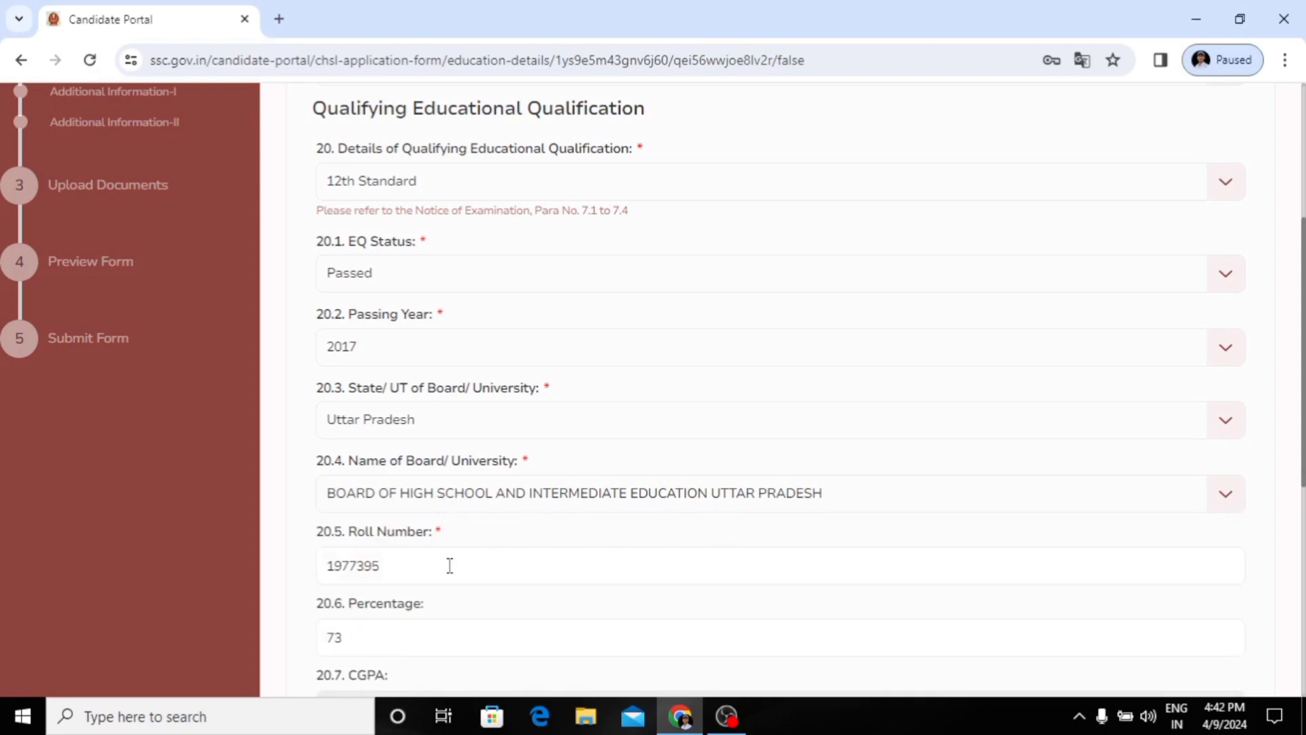
scroll(388, 478, "down", 2)
double_click(389, 475)
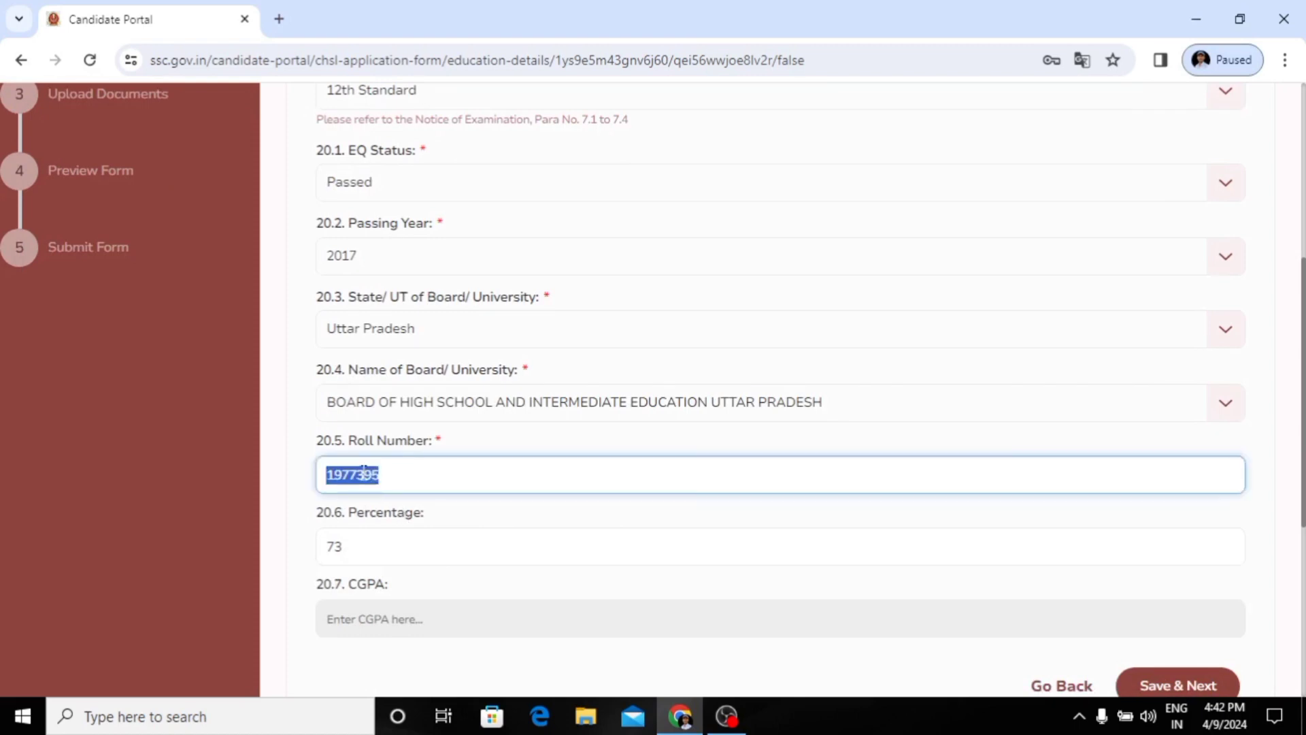
left_click(381, 474)
Step: Set the 12th Standard percentage to 73.5 and try to save the education details
left_click(339, 545)
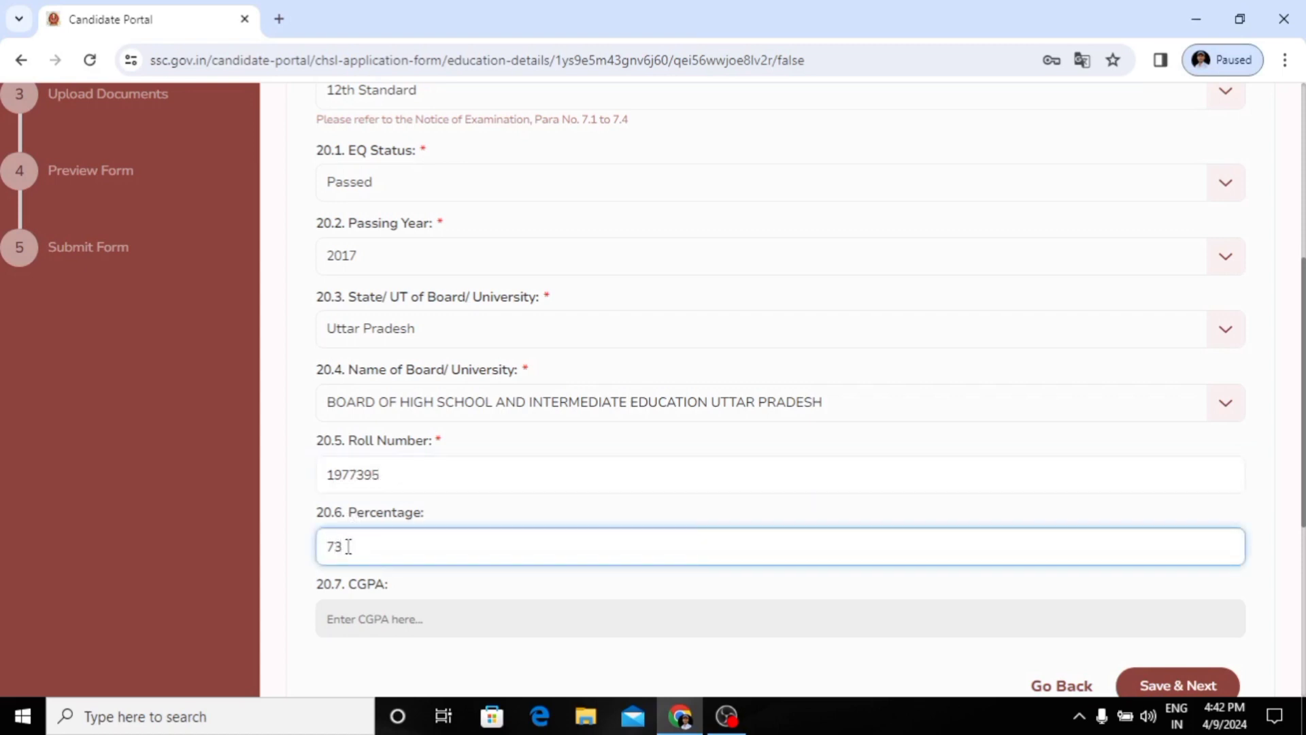
key("BackSpace")
type("3")
scroll(449, 558, "down", 1)
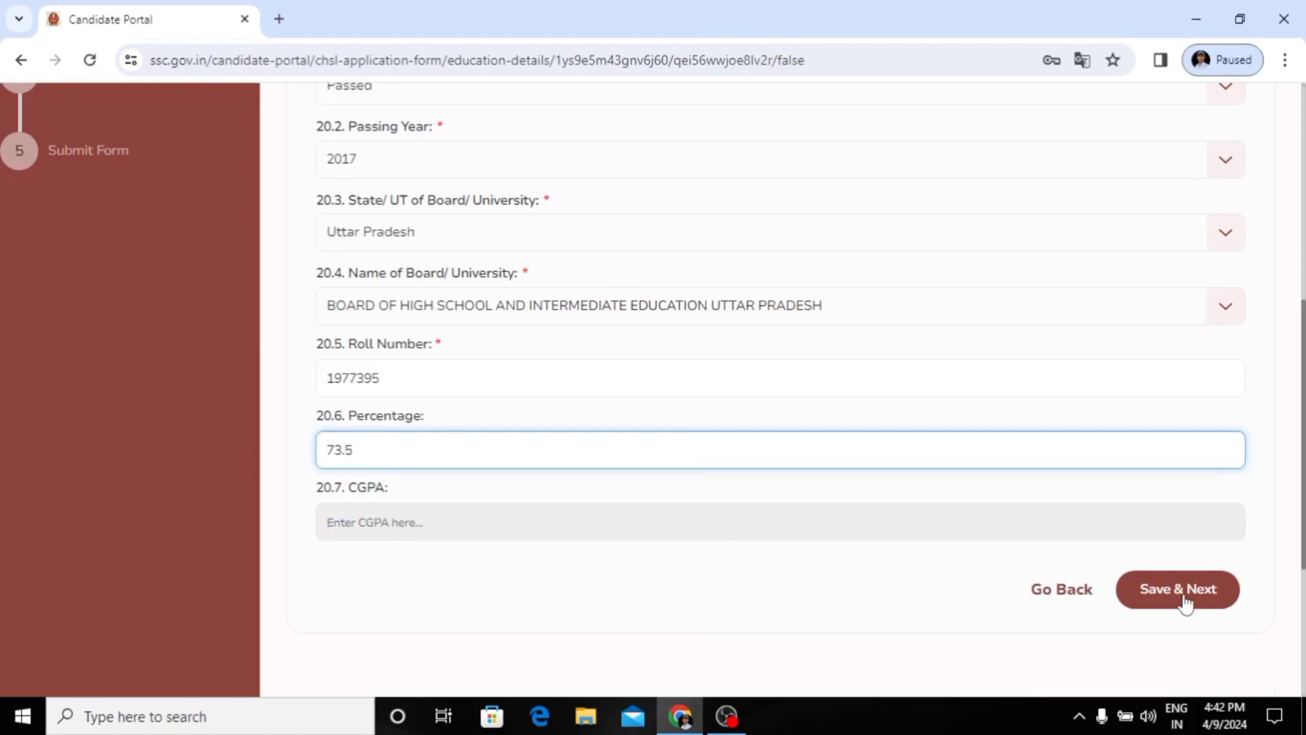
left_click(1184, 602)
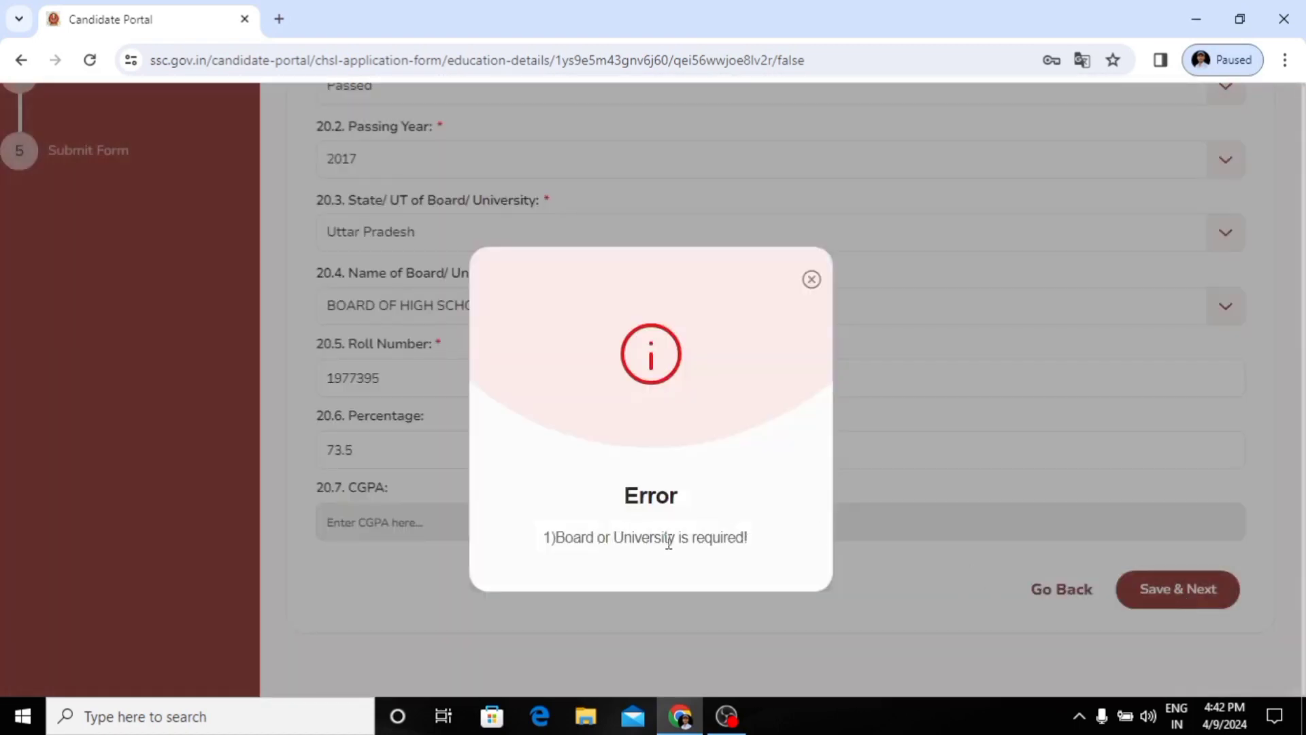
left_click(811, 279)
Step: Reselect BOARD OF HIGH SCHOOL AND INTERMEDIATE EDUCATION UTTAR PRADESH as the name of the board or university
scroll(657, 294, "up", 6)
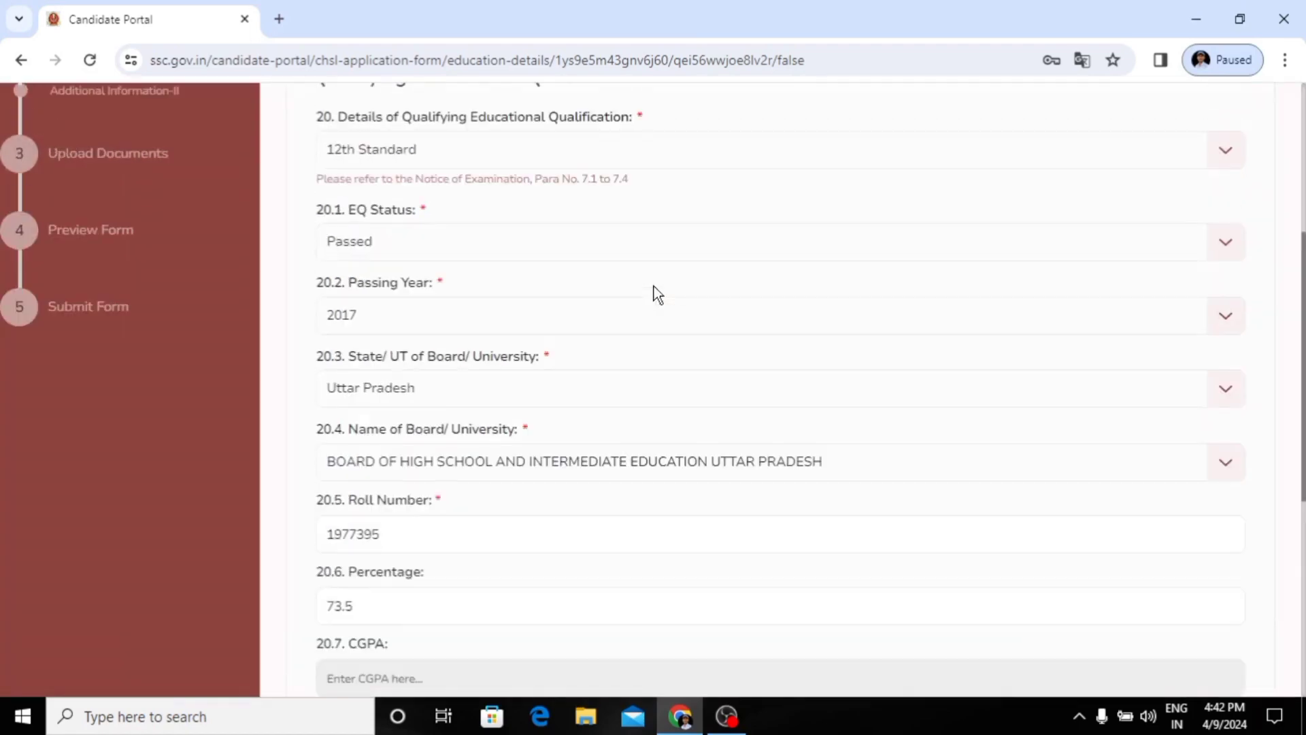
scroll(656, 294, "up", 2)
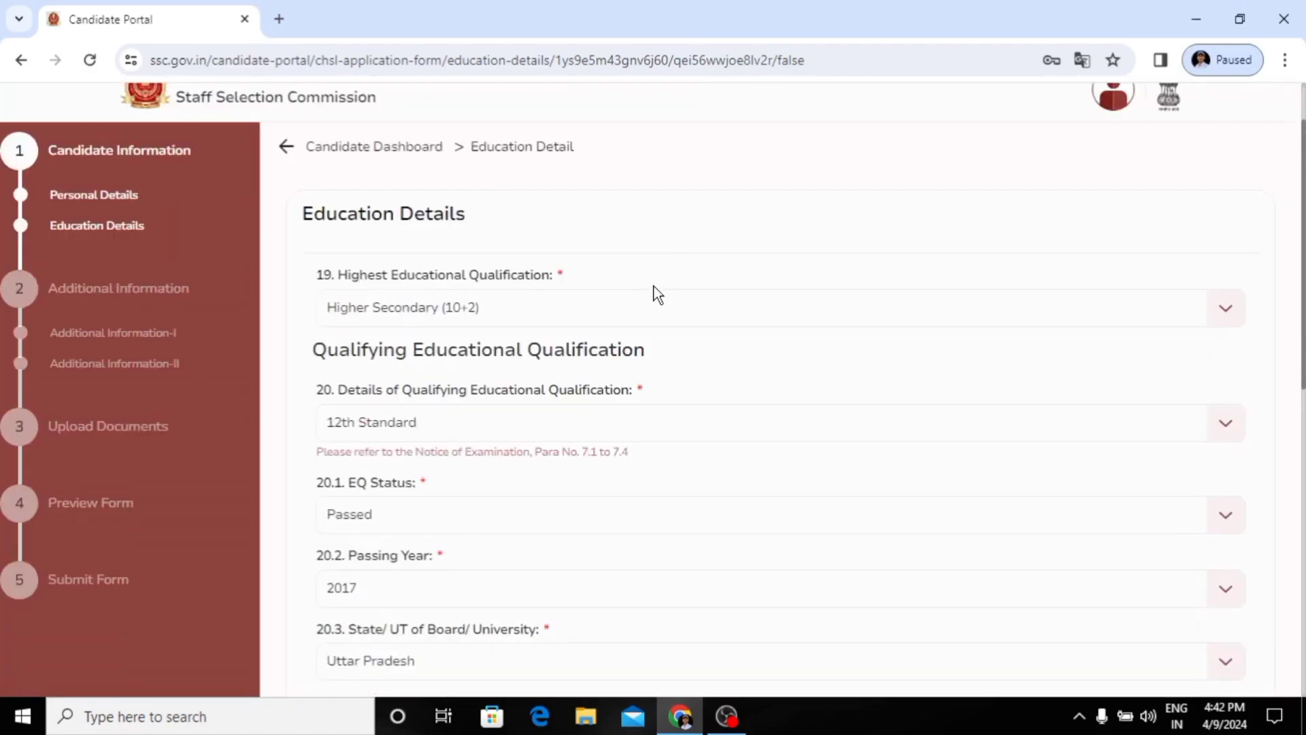
scroll(657, 294, "down", 3)
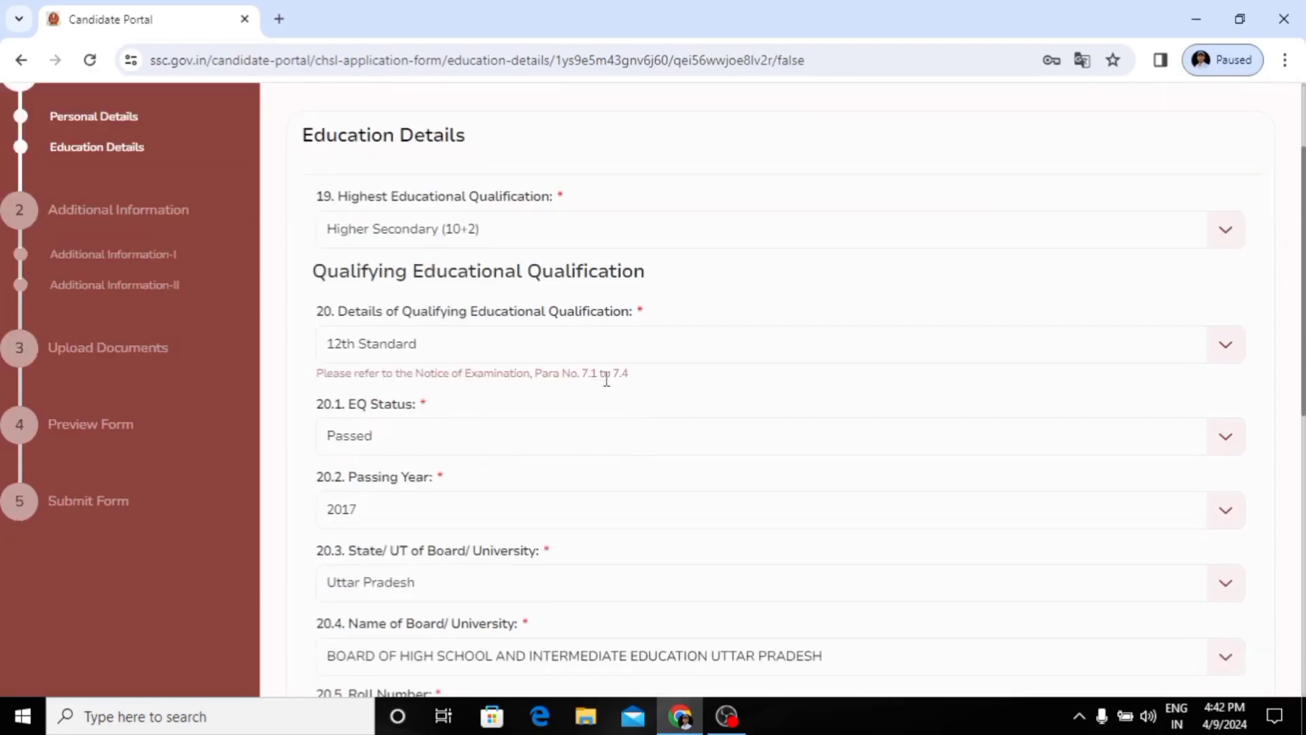
scroll(606, 378, "up", 2)
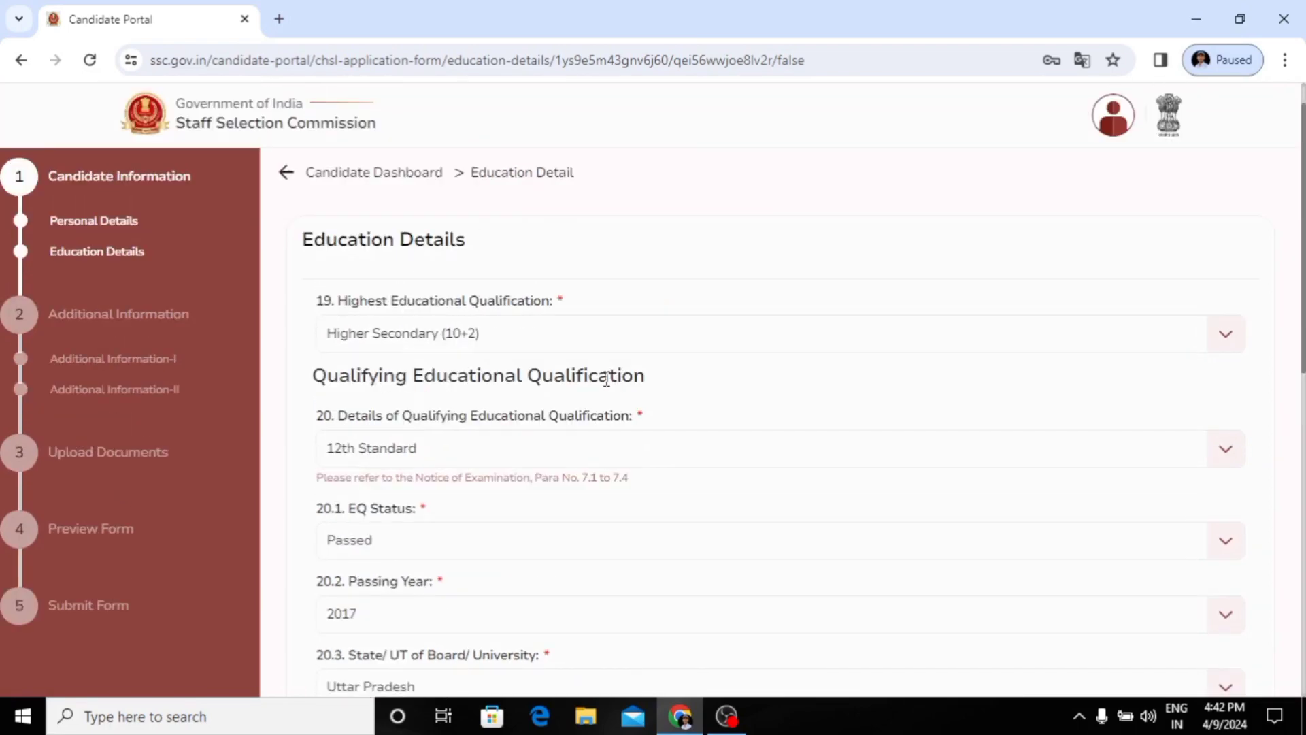
scroll(605, 378, "down", 4)
scroll(606, 379, "down", 1)
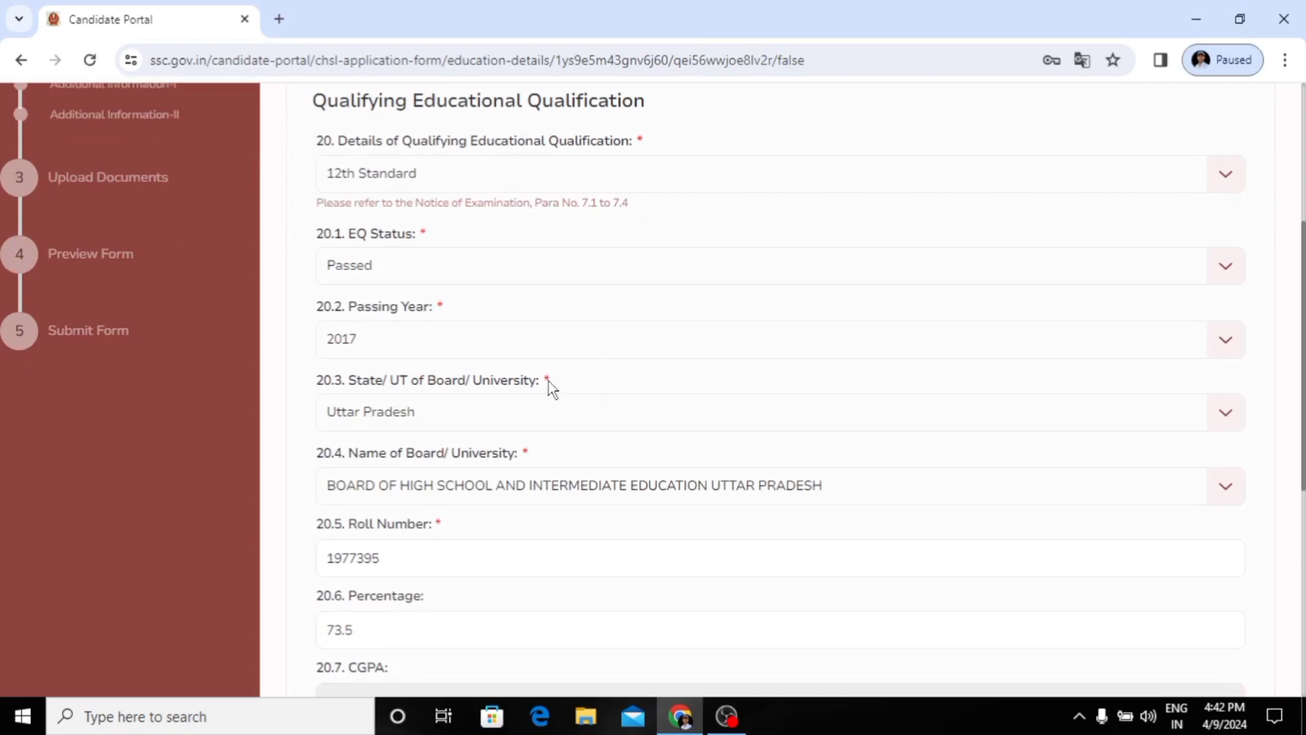
left_click(528, 487)
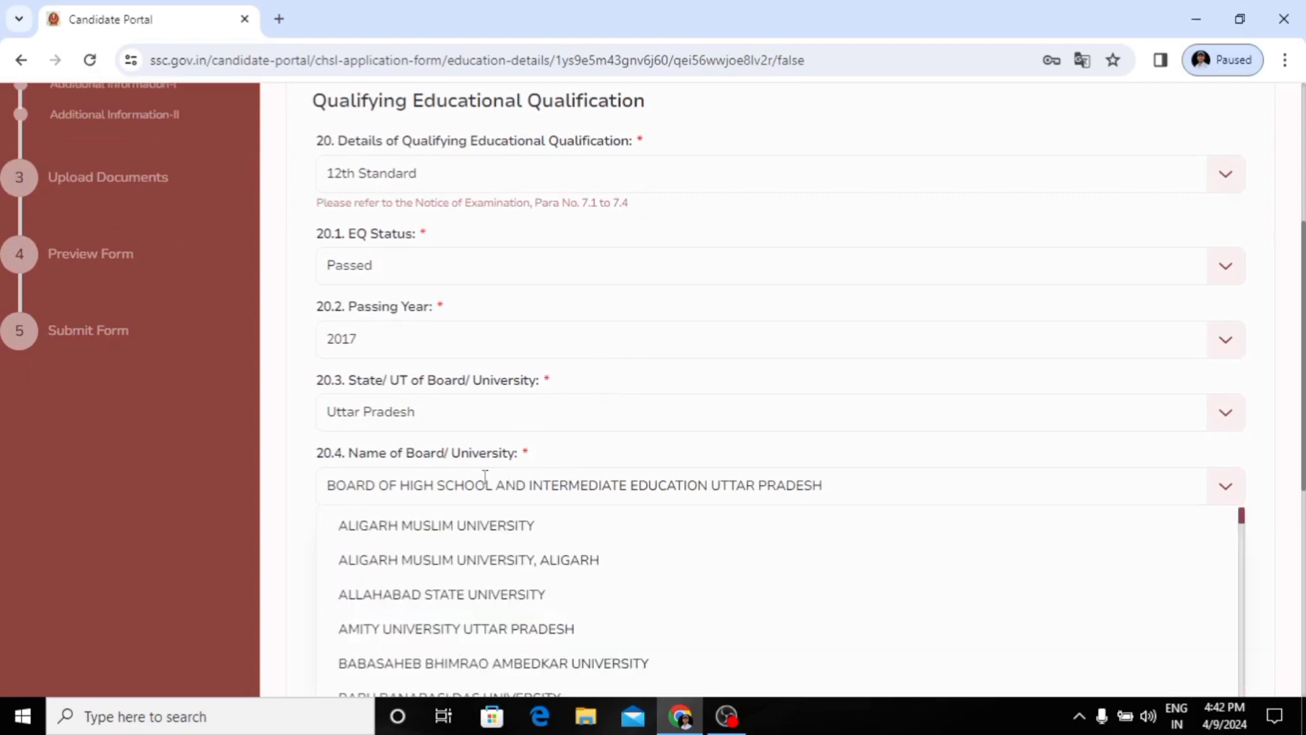
scroll(529, 575, "down", 3)
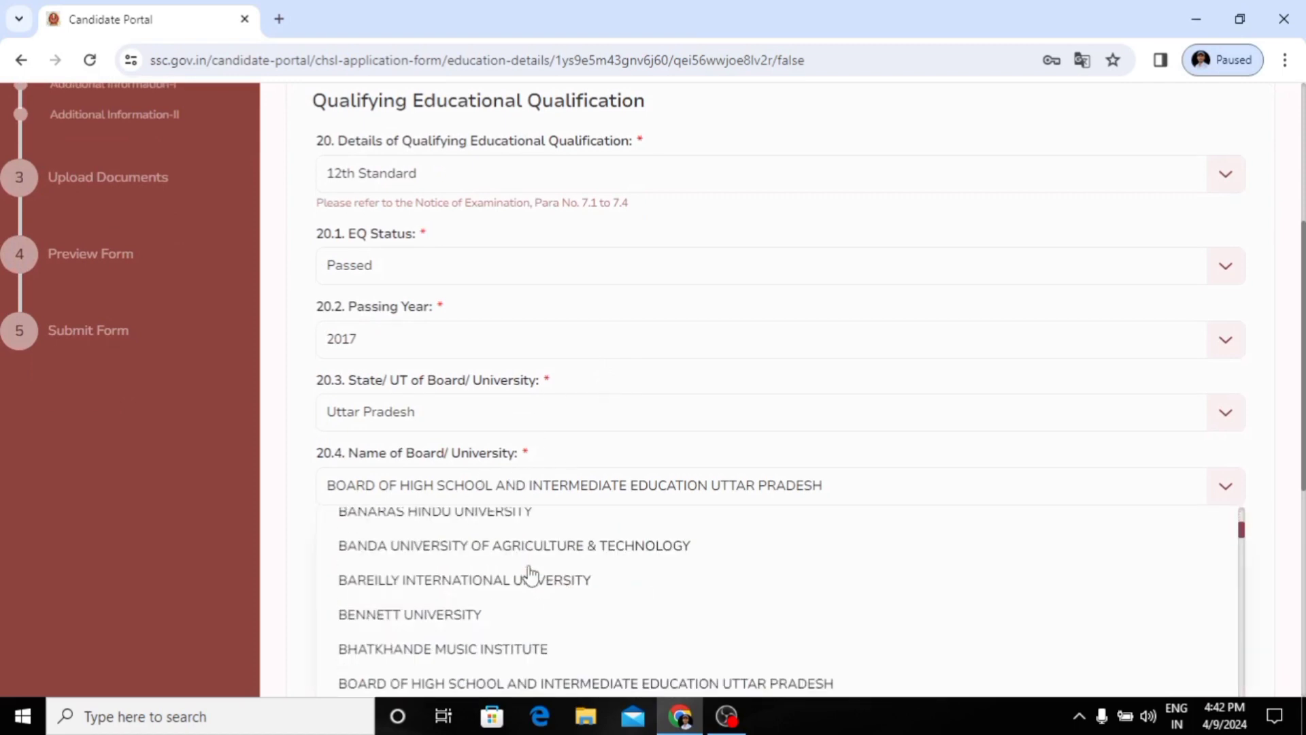
scroll(530, 575, "down", 2)
left_click(534, 591)
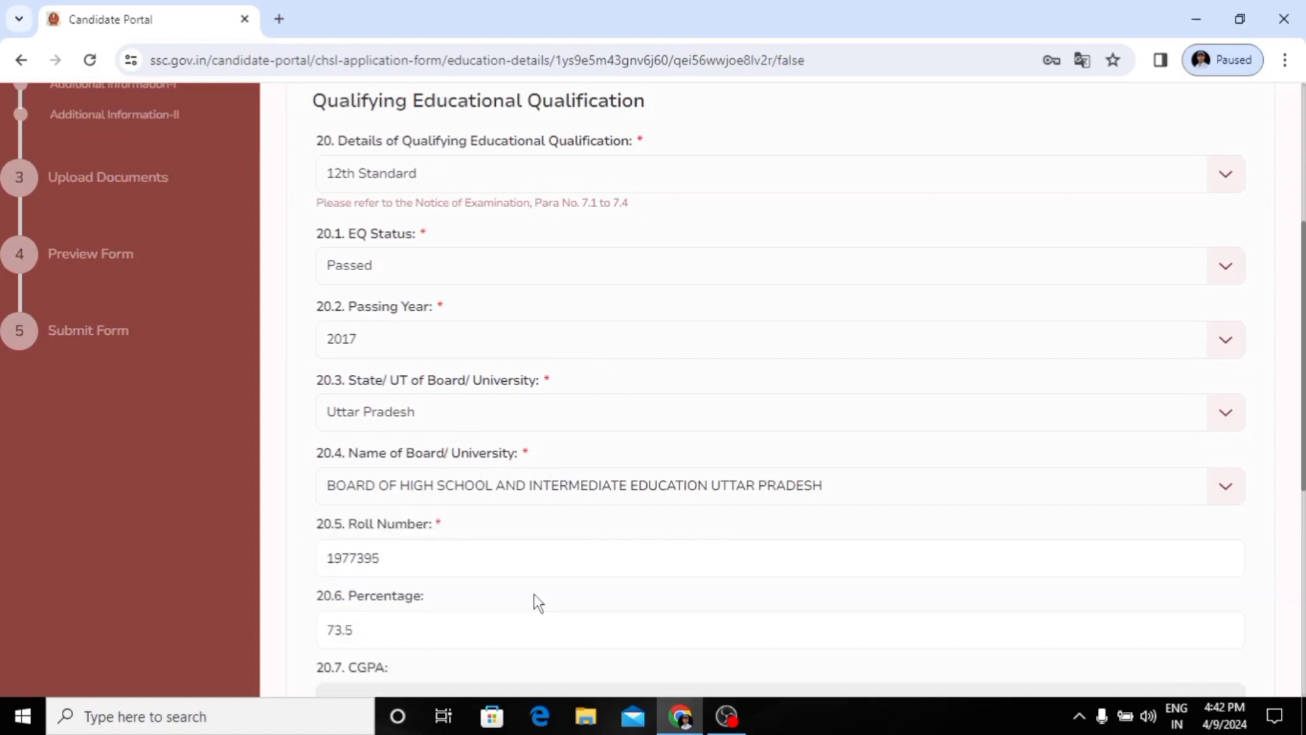
Step: Save the education details and proceed to the Additional Information-I section
scroll(609, 546, "down", 5)
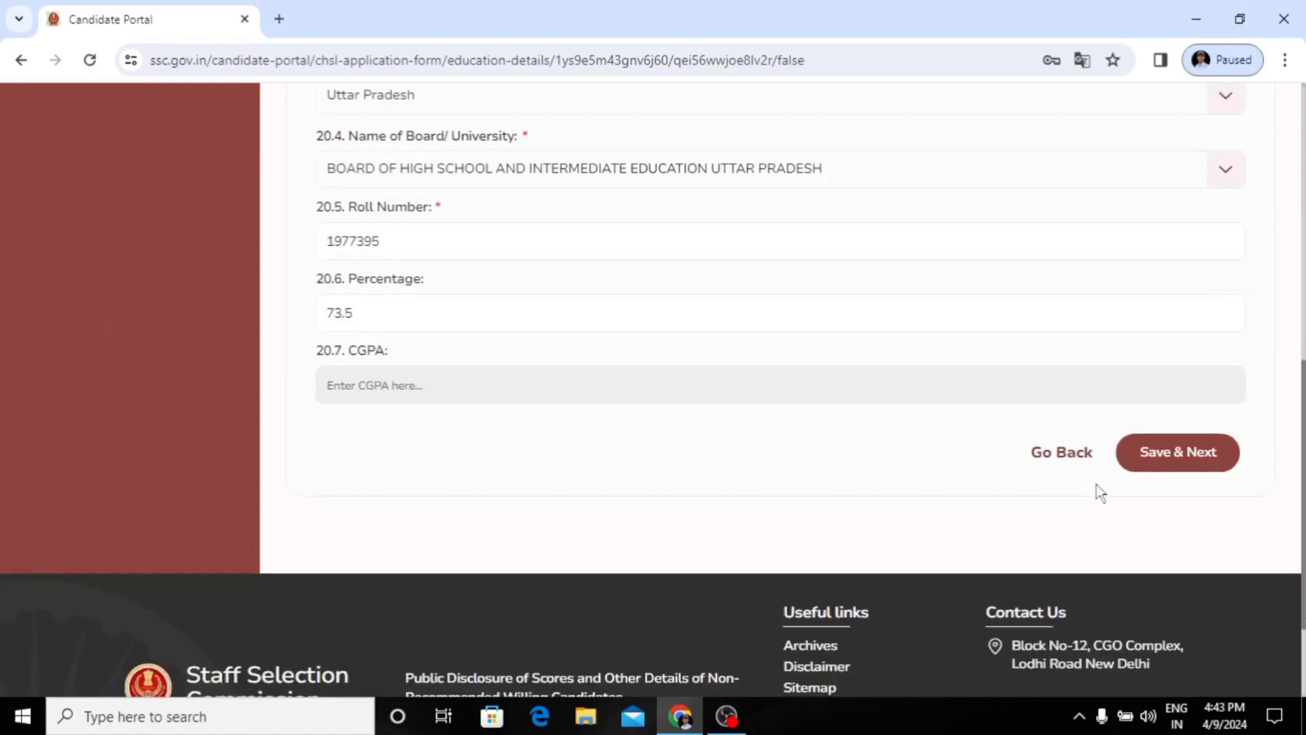
left_click(1149, 456)
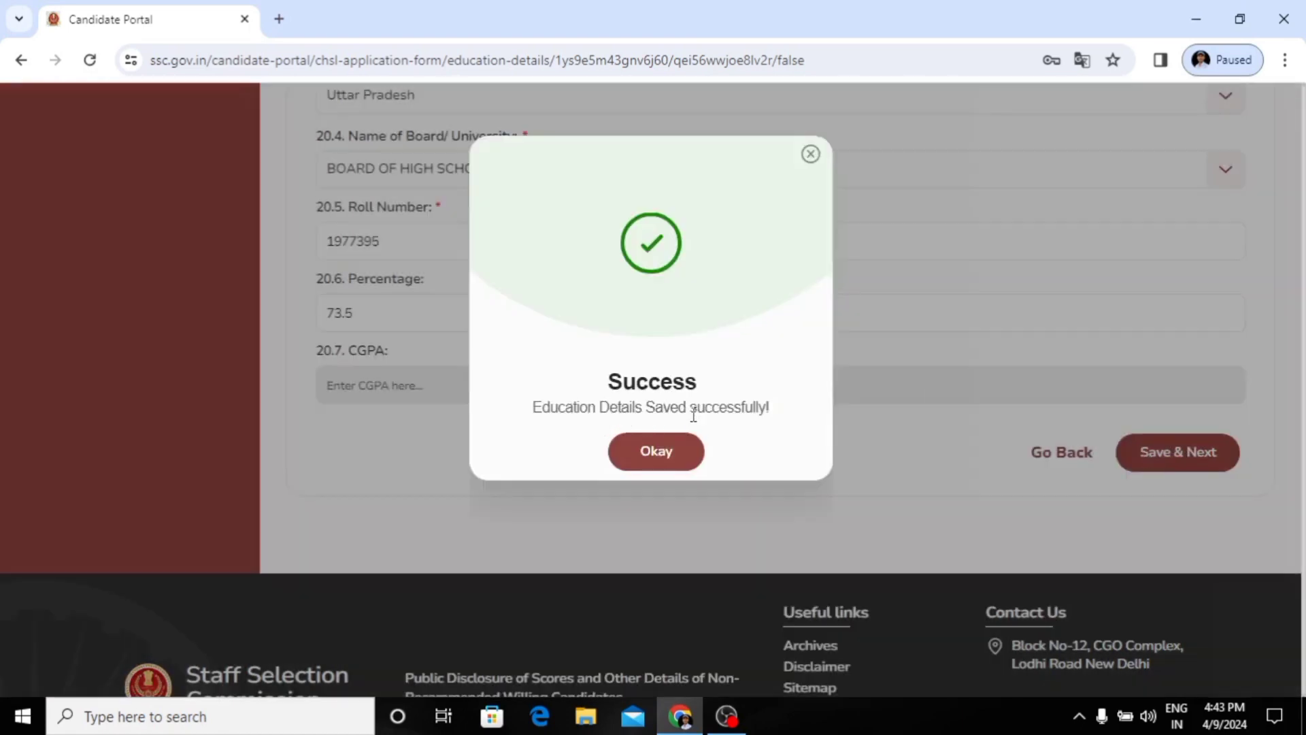
left_click(665, 453)
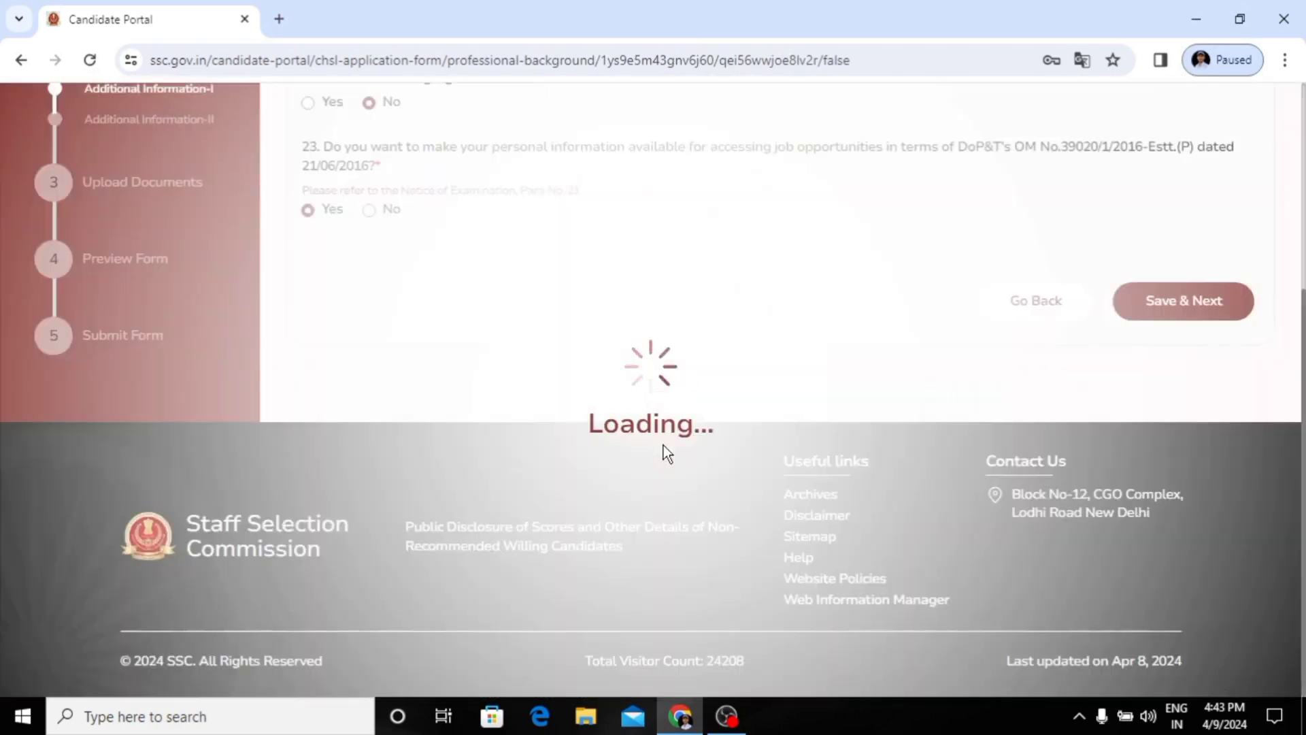
Step: Review the prefilled answers in Additional Information-I, save them and proceed to Additional Information-II
scroll(602, 278, "up", 3)
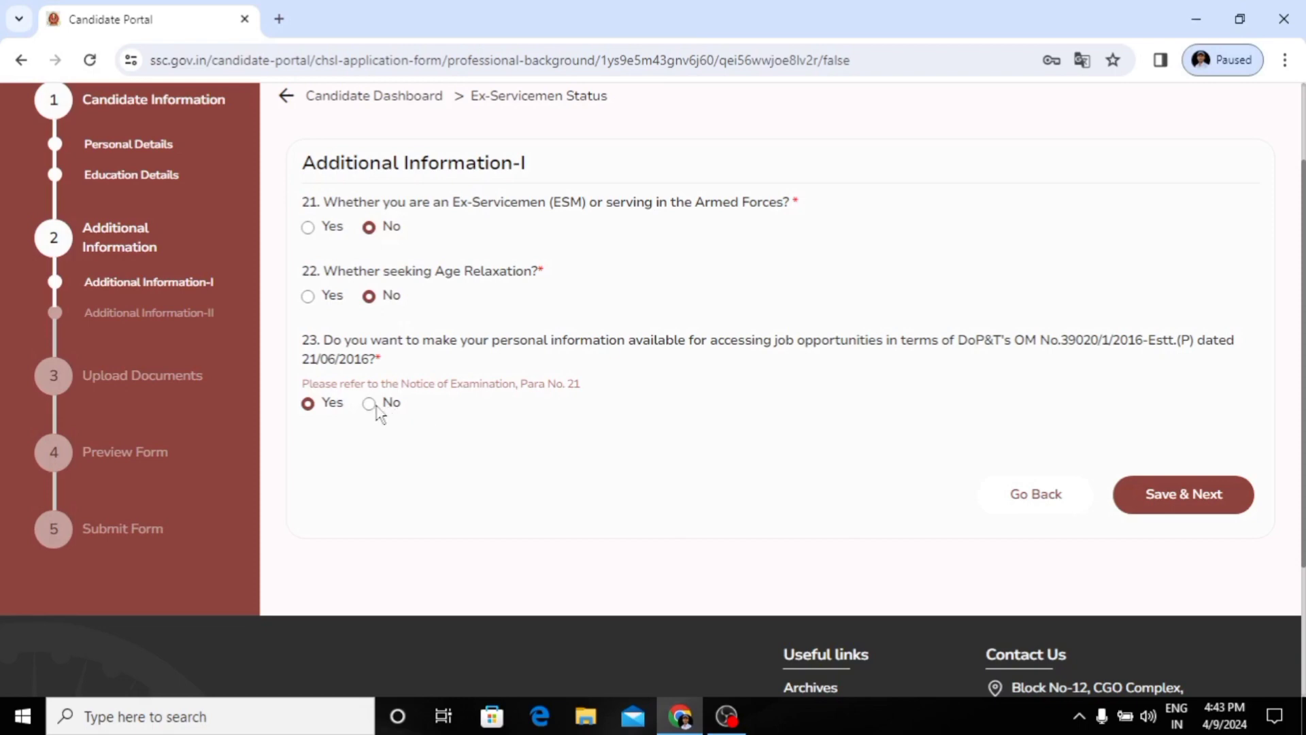
left_click(1189, 496)
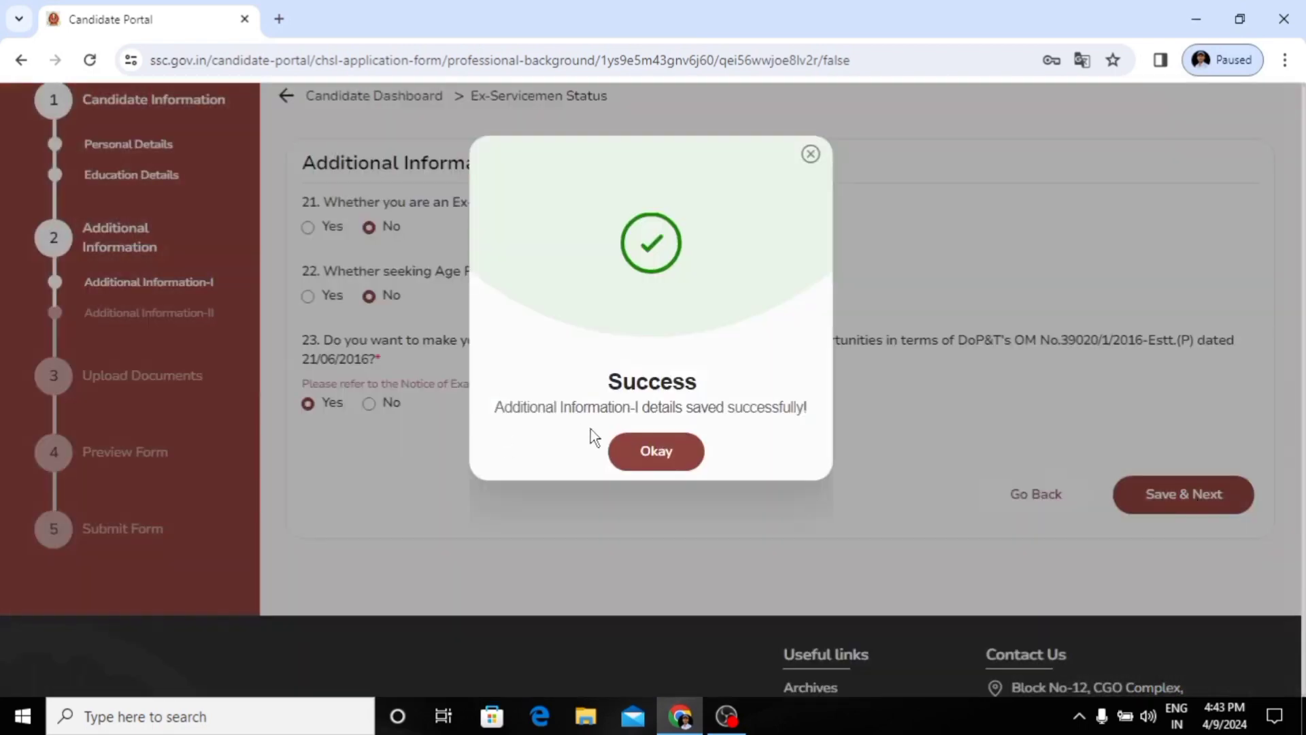
left_click(656, 466)
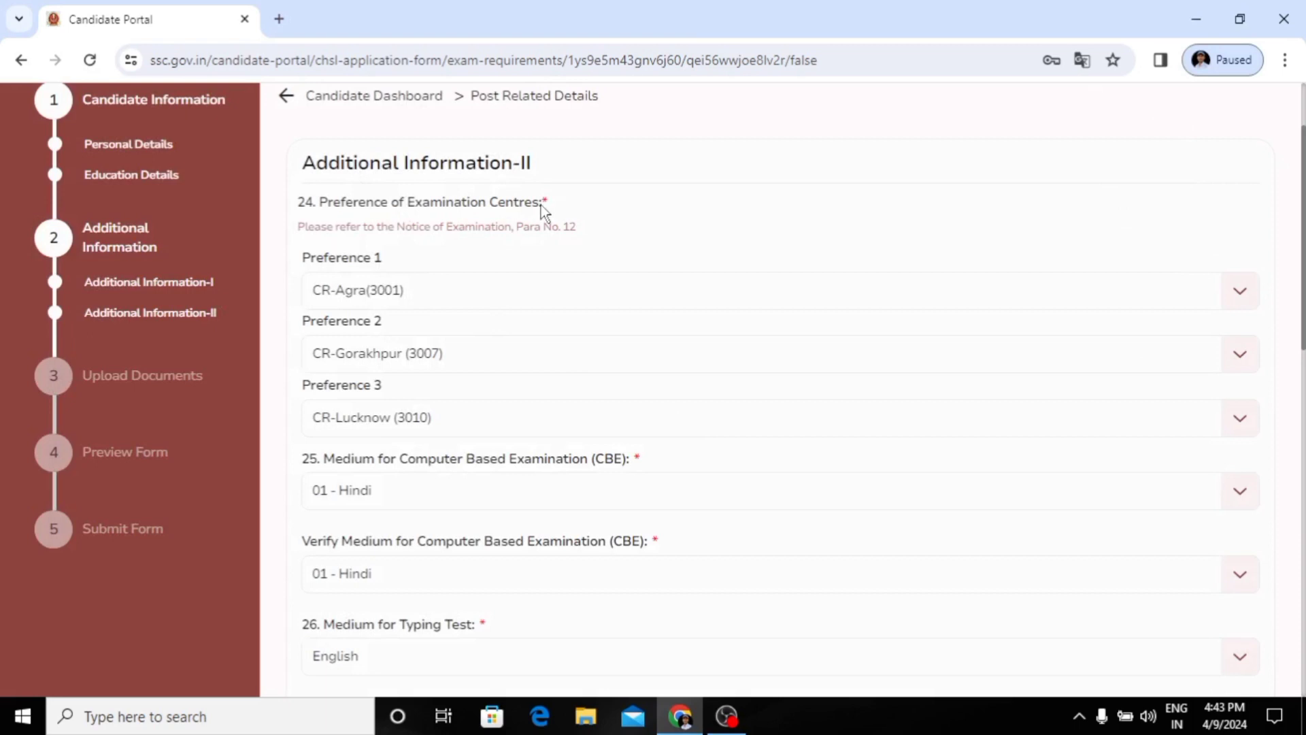
Step: Set examination centre Preference 1 to CR-Bhagalpur (3201) and Preference 2 to CR-Gorakhpur (3007)
left_click(487, 292)
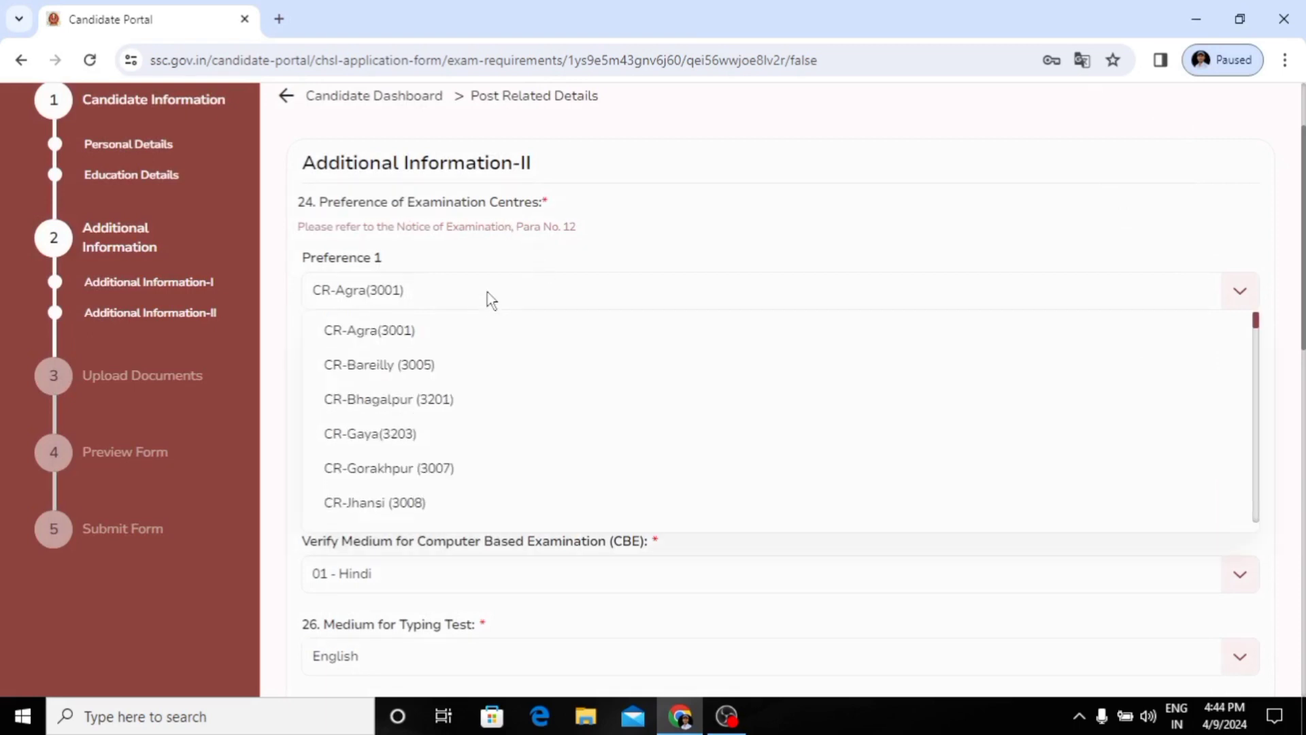
left_click(451, 399)
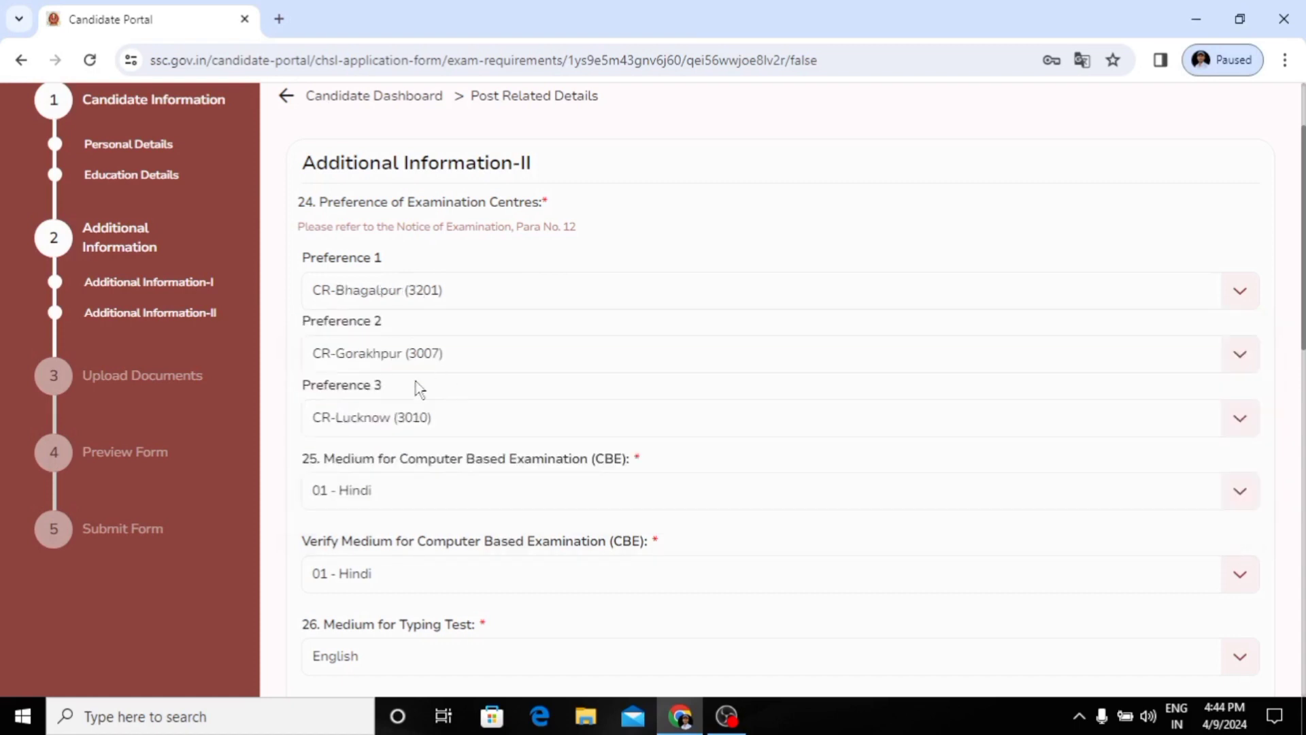
left_click(463, 360)
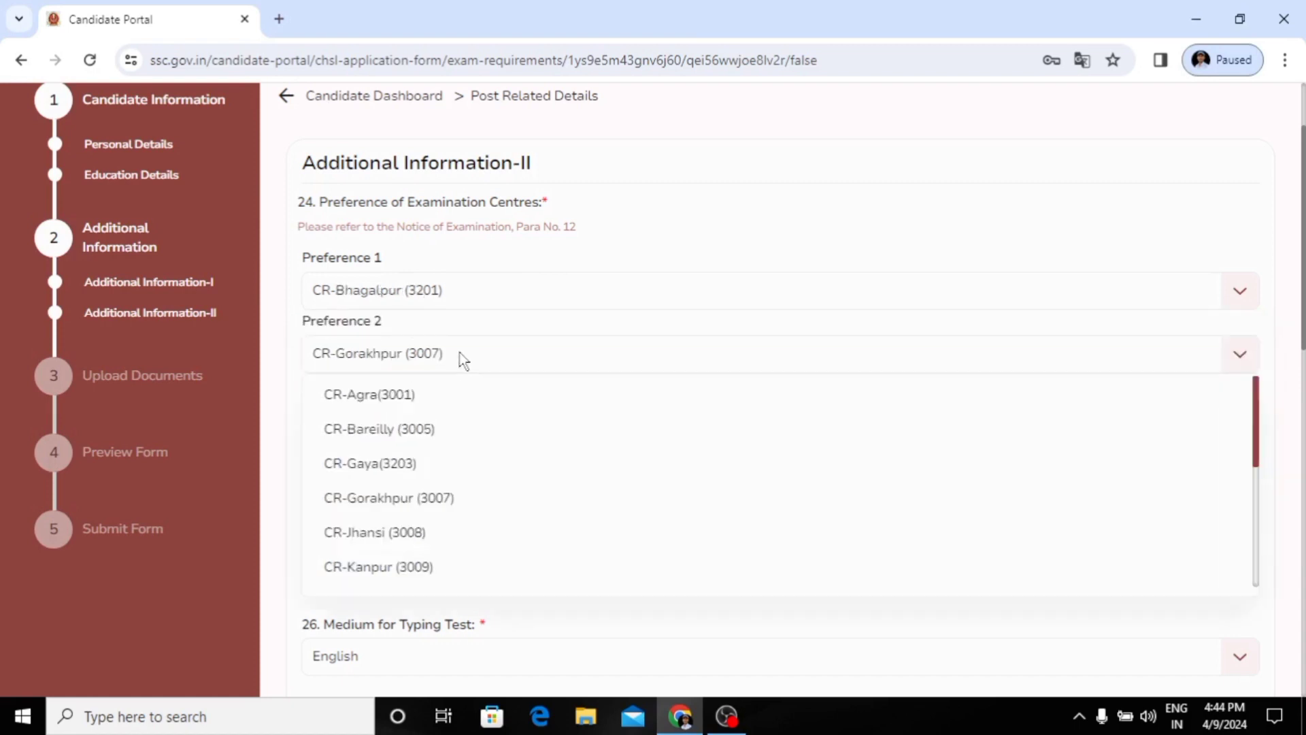
left_click(411, 501)
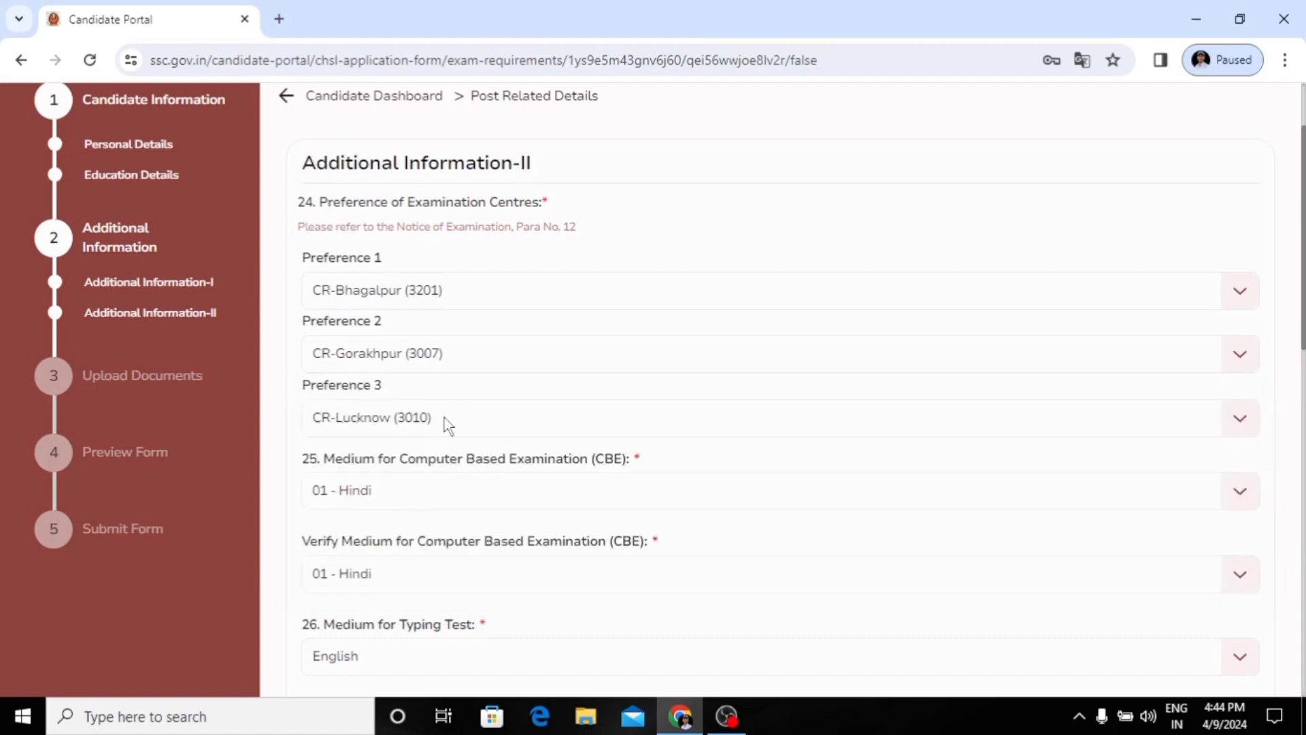
Step: Set examination centre Preference 3 to CR-Lucknow (3010) and choose 01 - Hindi as the Computer Based Examination medium and its verification
left_click(449, 425)
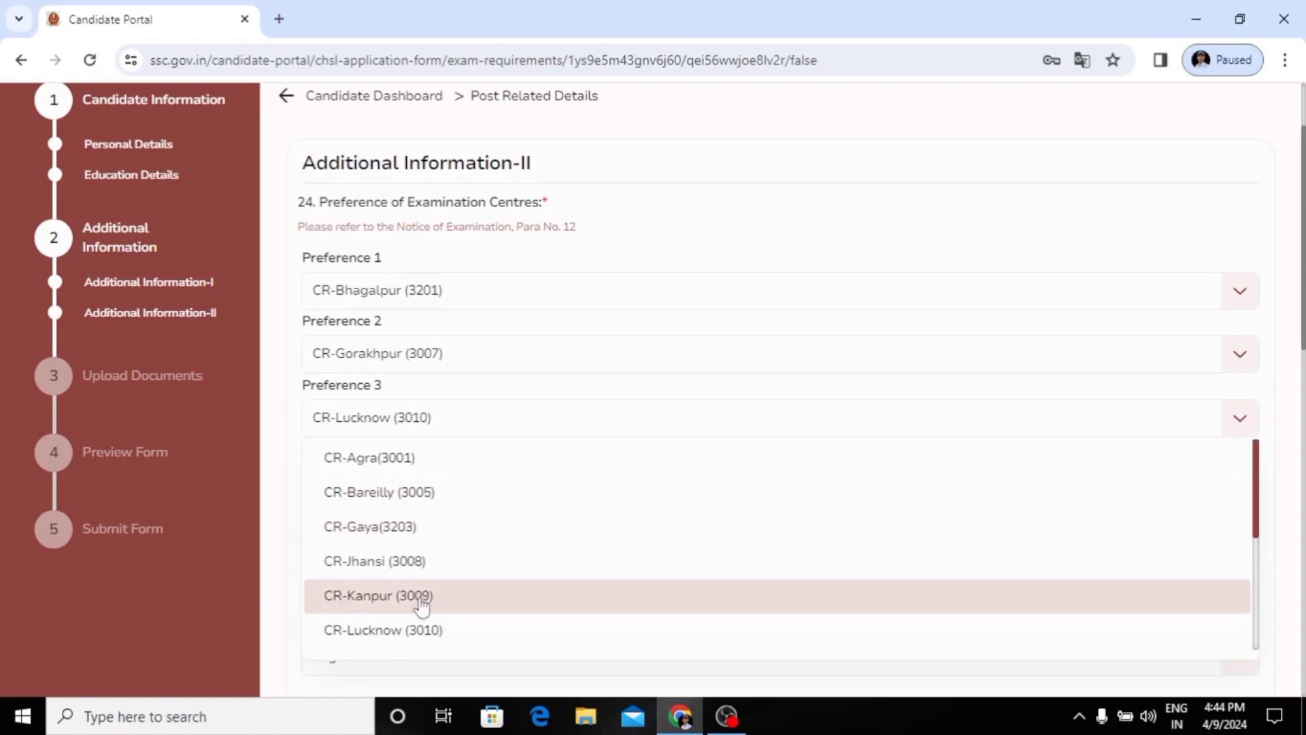
left_click(421, 627)
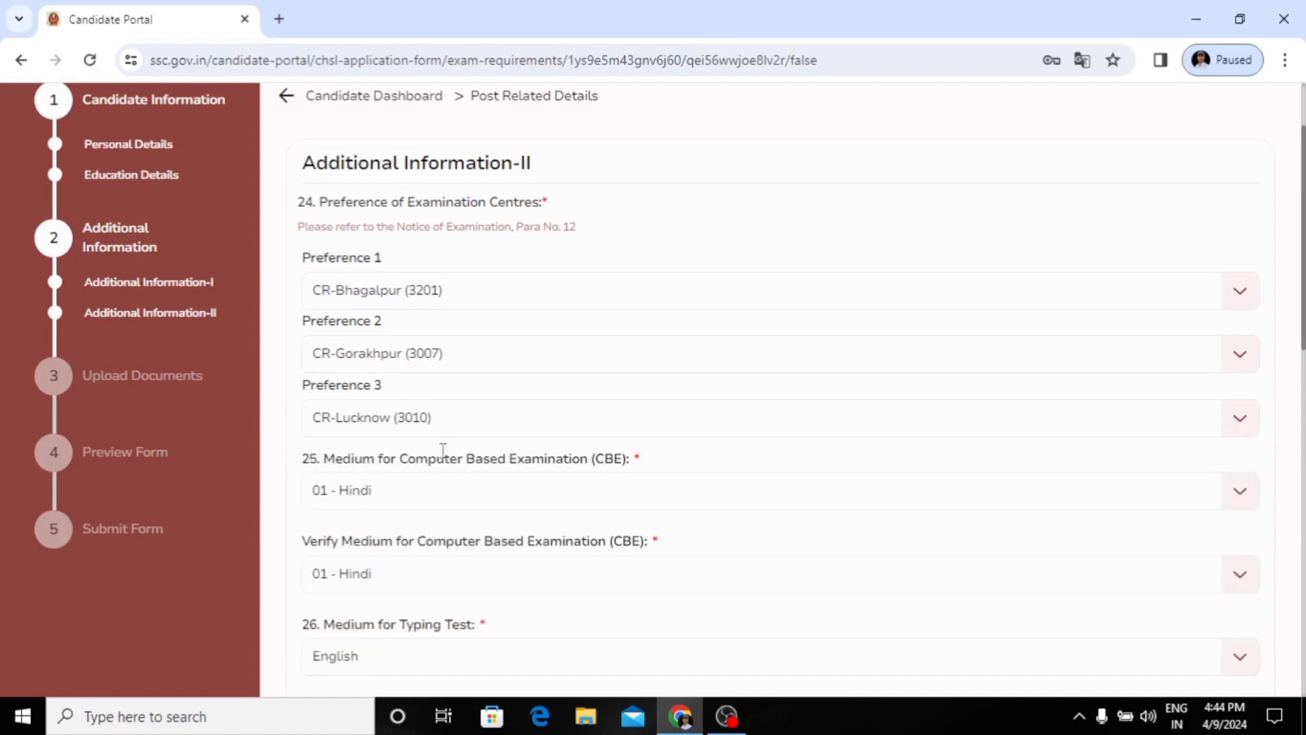
scroll(417, 501, "down", 1)
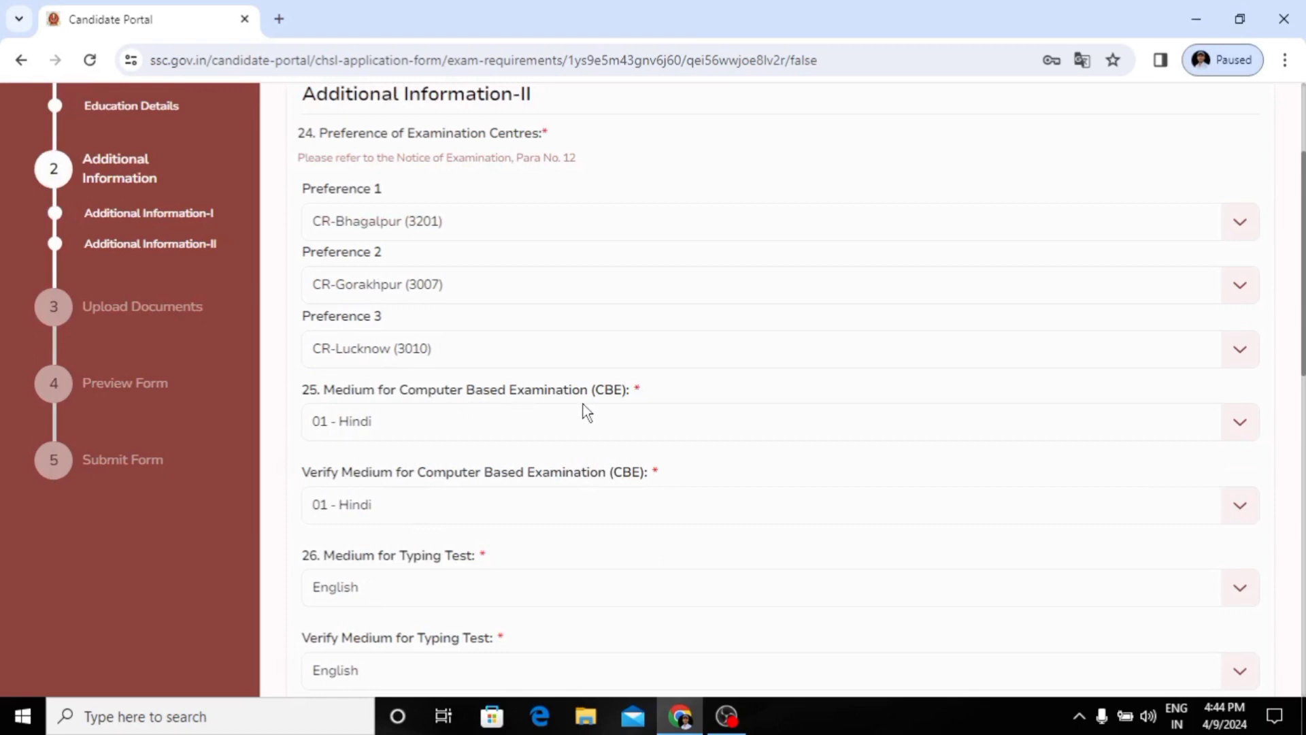
left_click(488, 431)
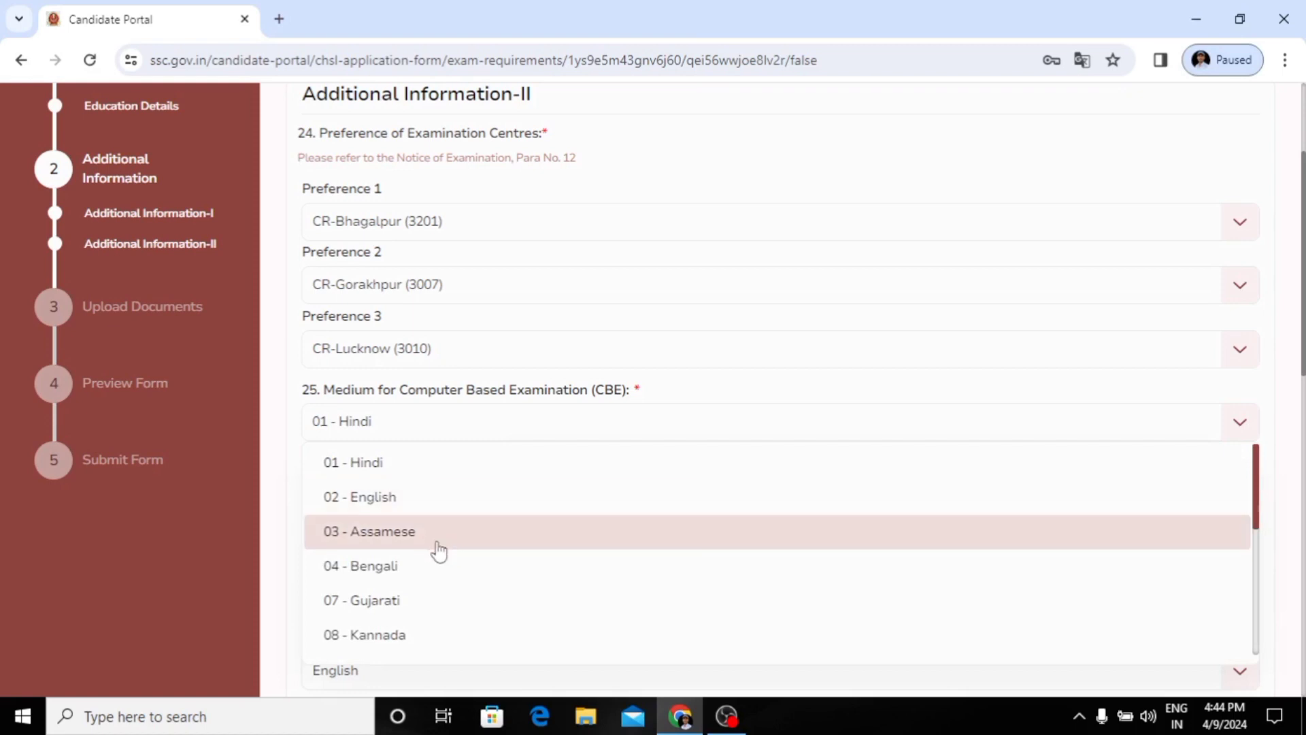
left_click(434, 476)
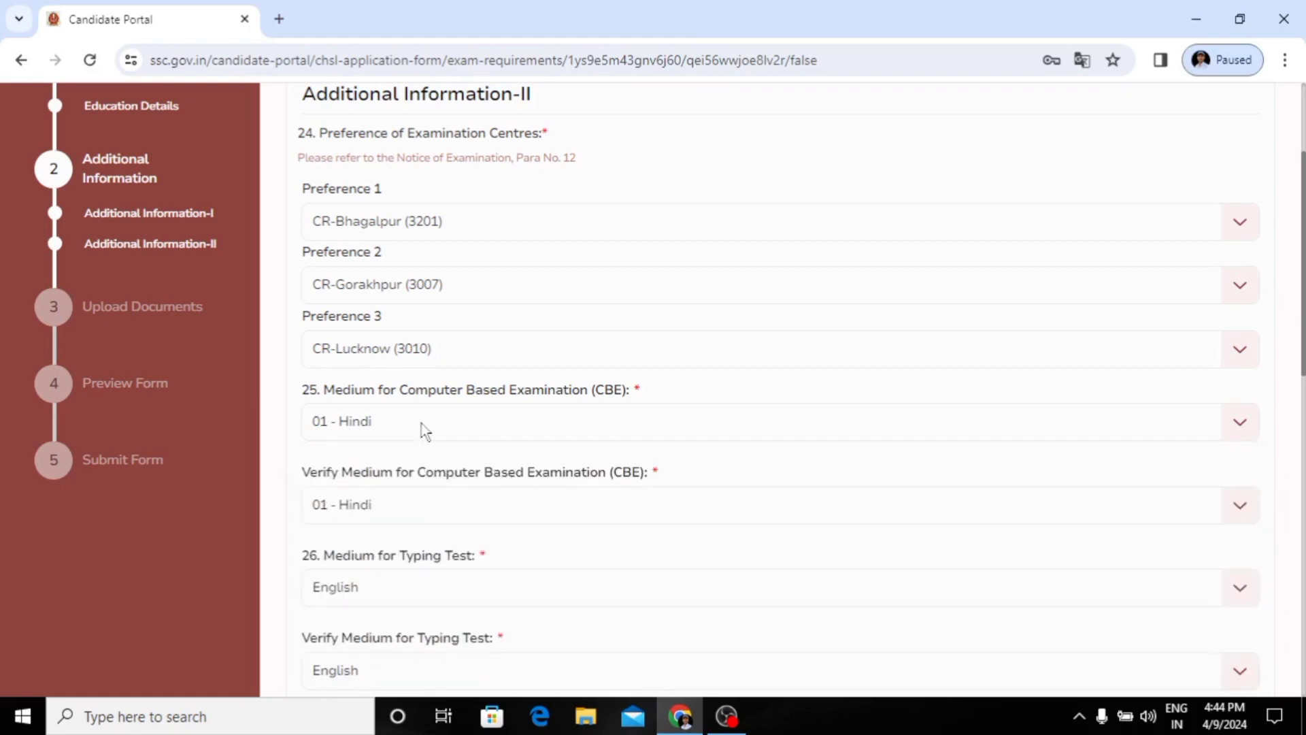
left_click(405, 507)
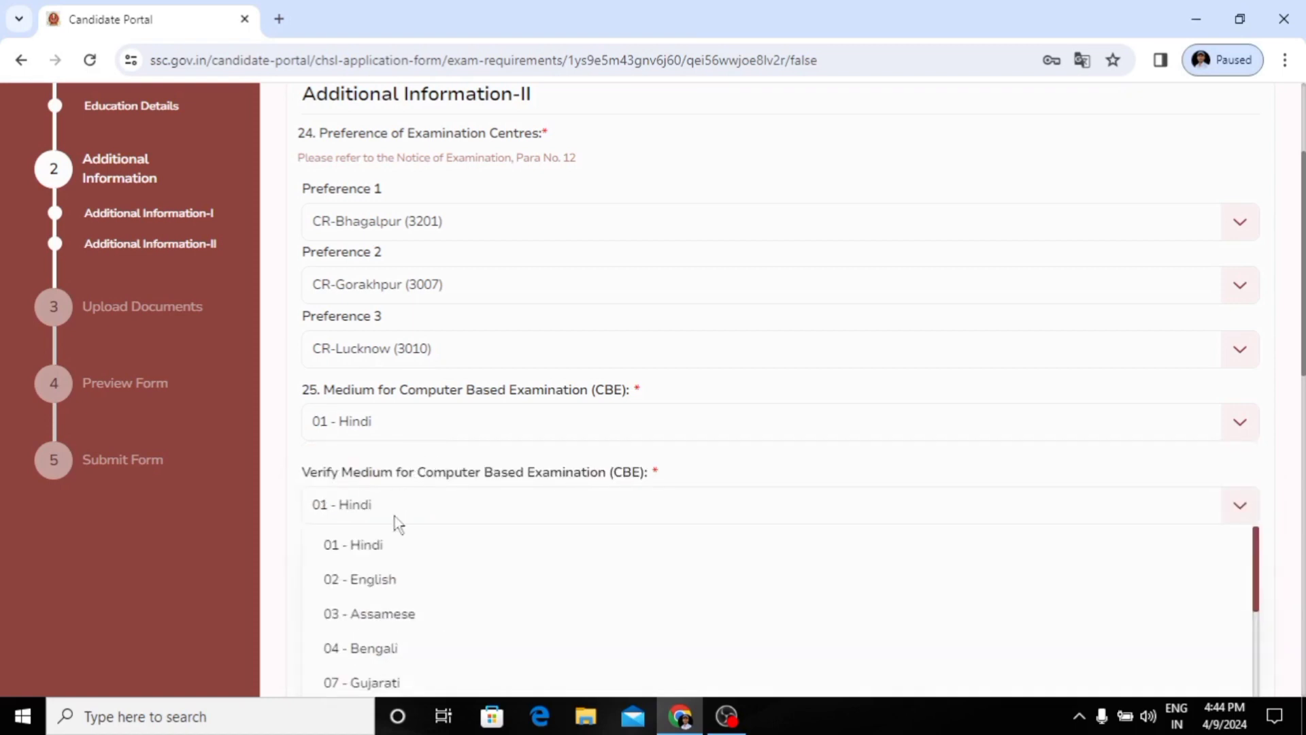
left_click(397, 542)
Step: Select English as the medium for the typing test
scroll(417, 524, "down", 2)
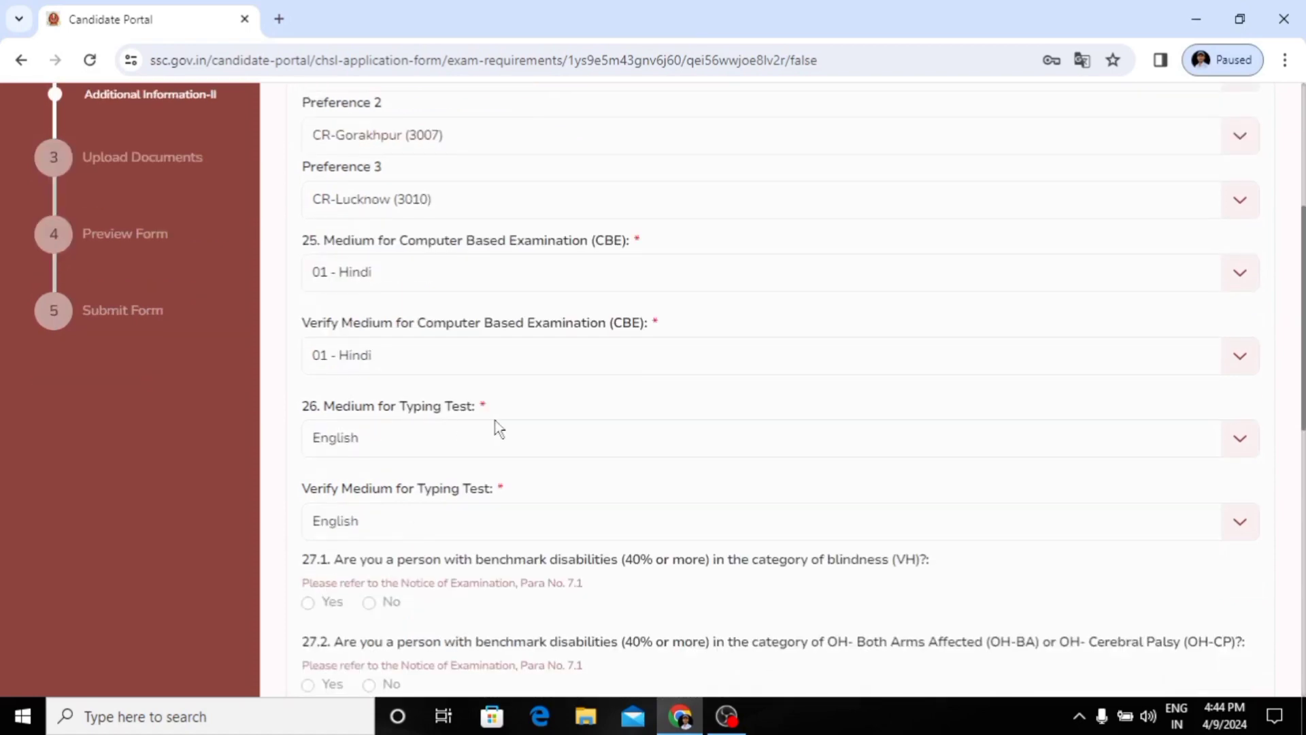
left_click(451, 439)
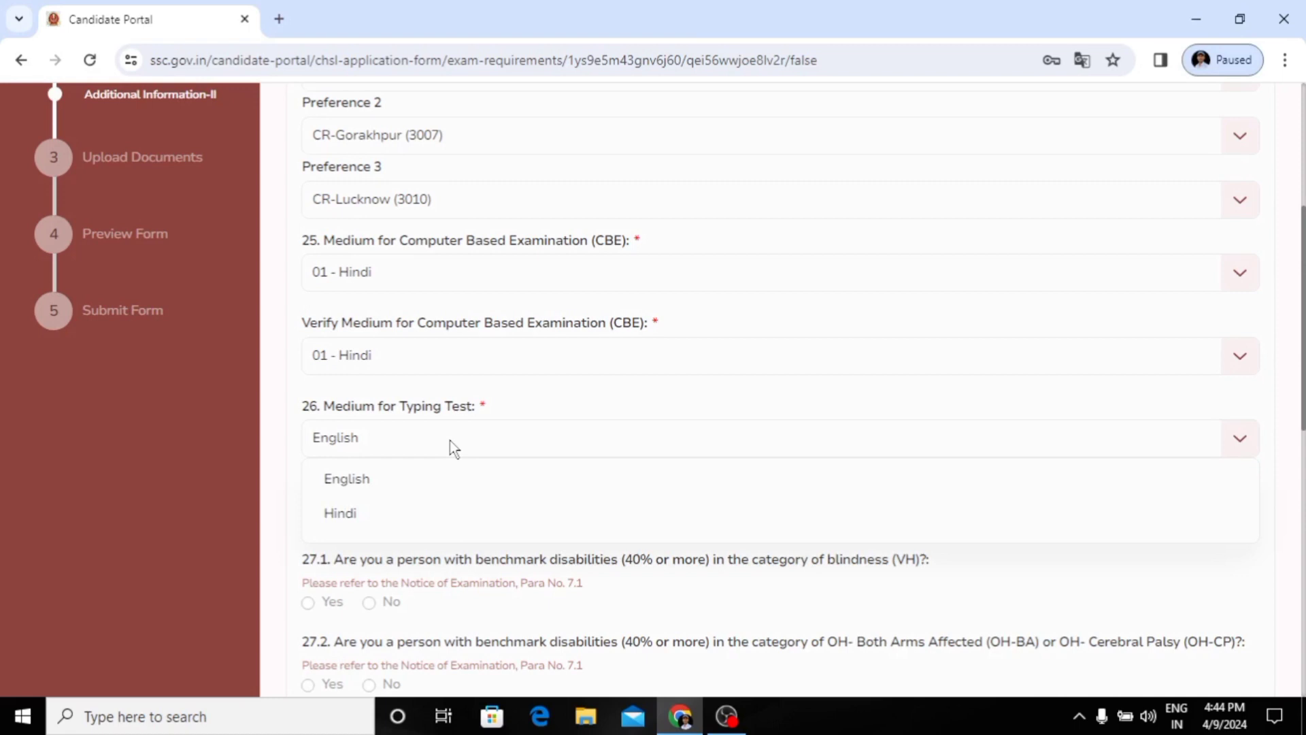
left_click(415, 495)
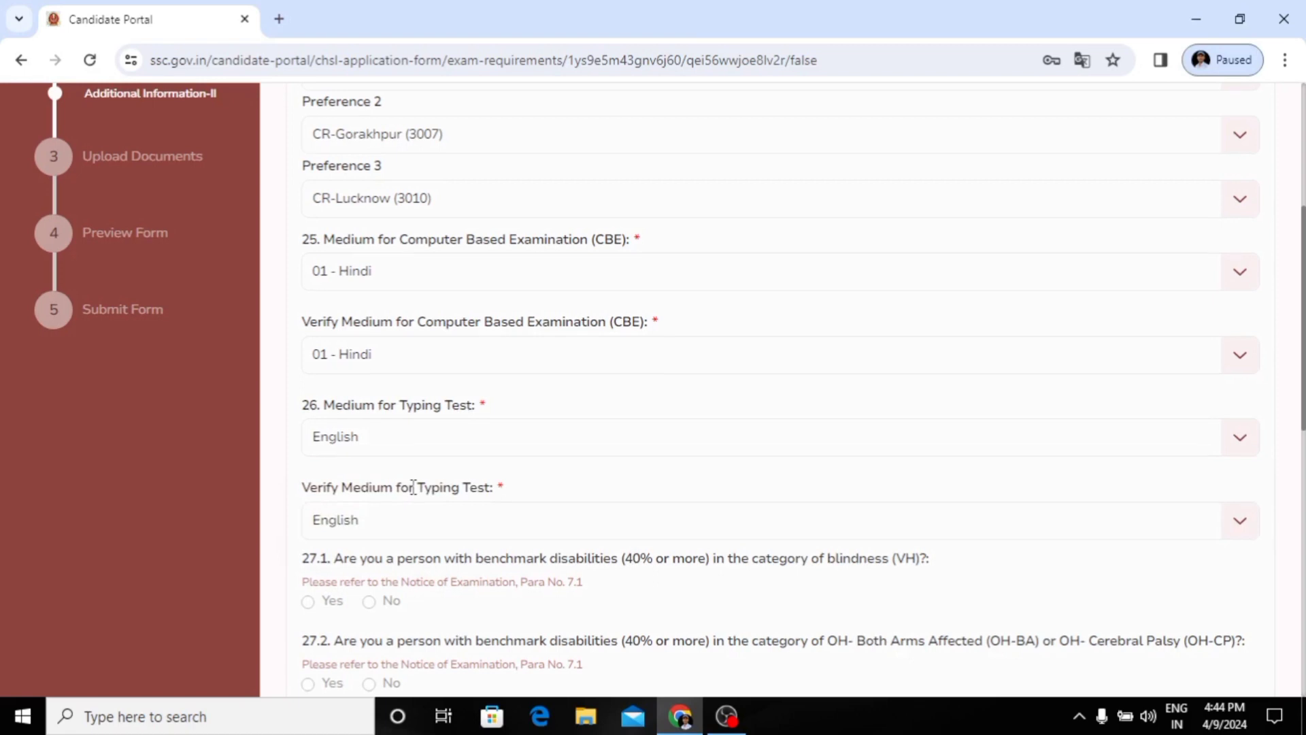
Step: Answer Yes to question 28 on passing 12th in Science Stream with Mathematics, and save Additional Information-II to proceed to Upload Documents
scroll(408, 476, "down", 1)
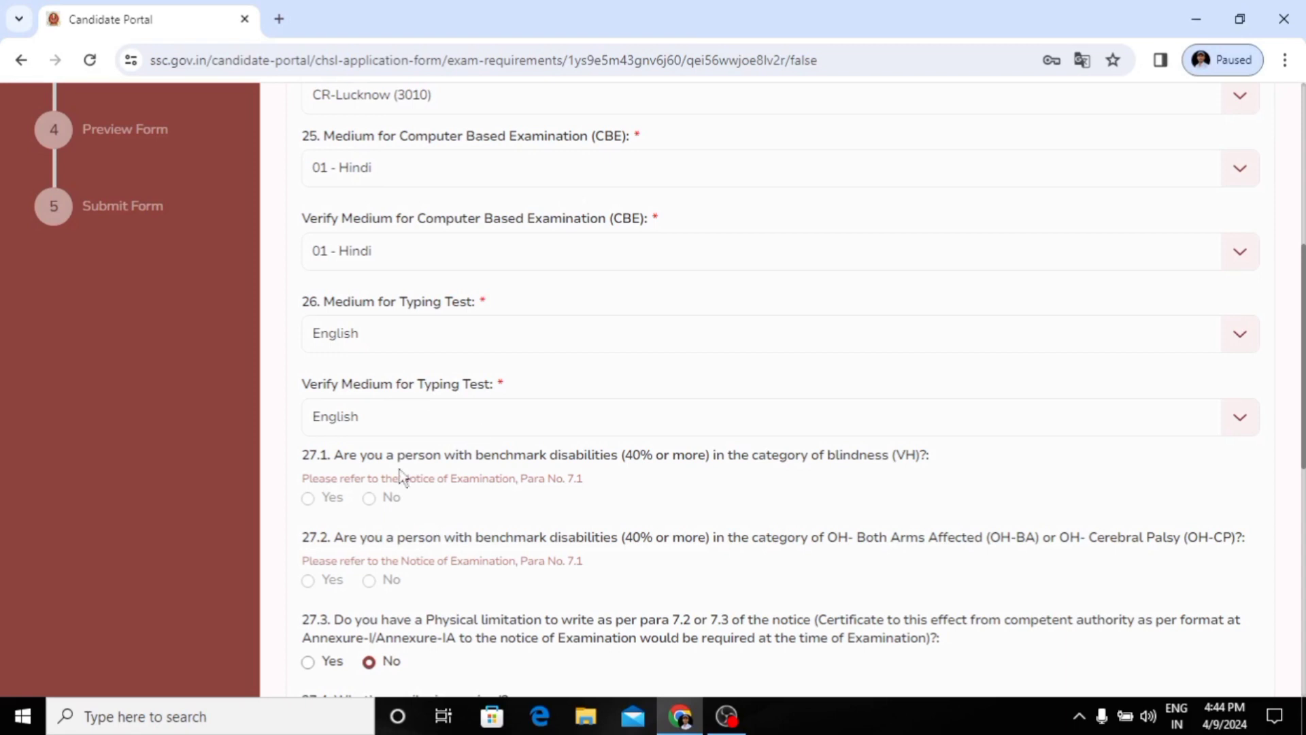
scroll(401, 477, "down", 1)
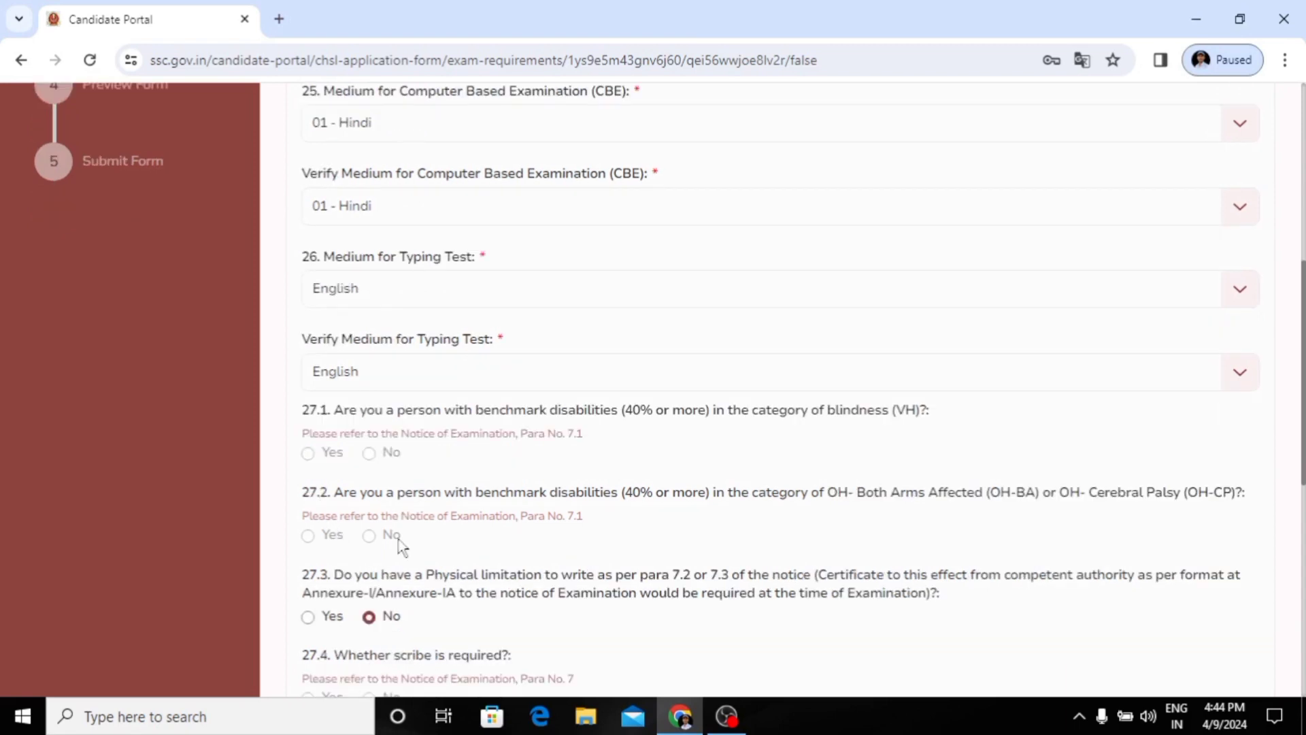
scroll(349, 510, "down", 2)
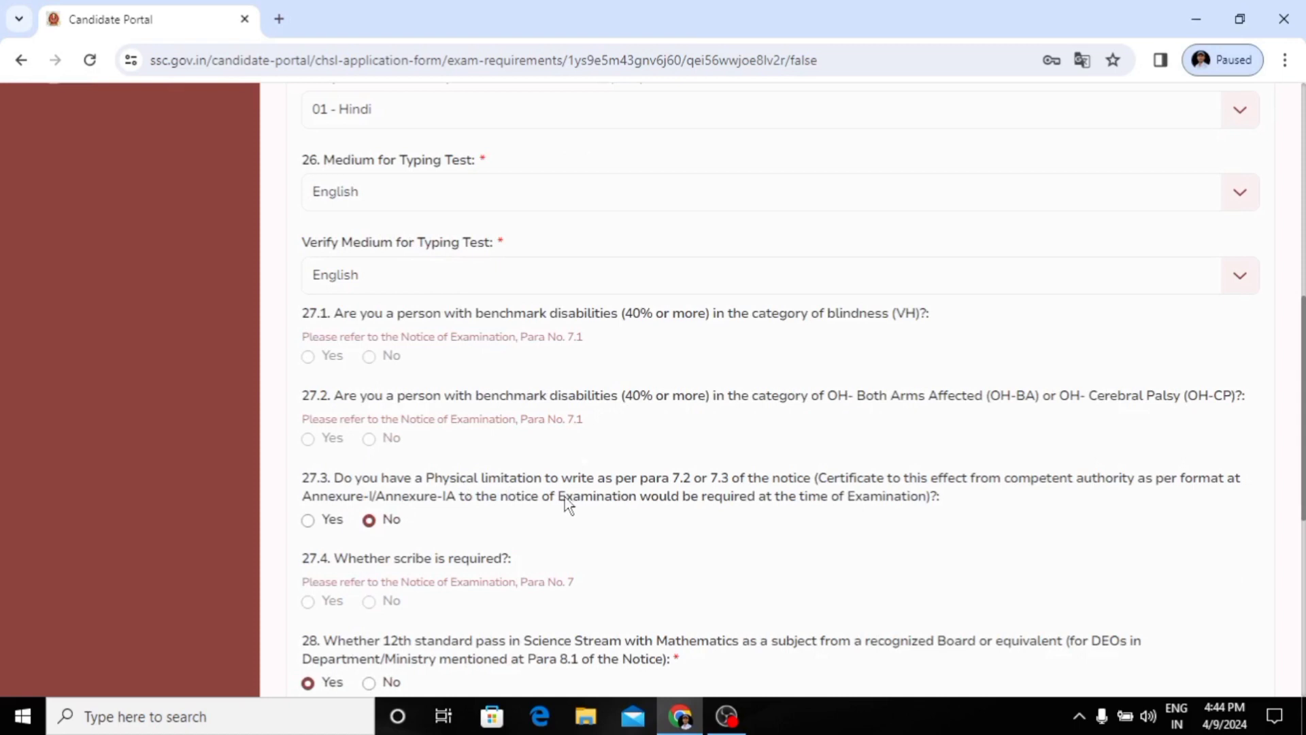
scroll(532, 506, "down", 1)
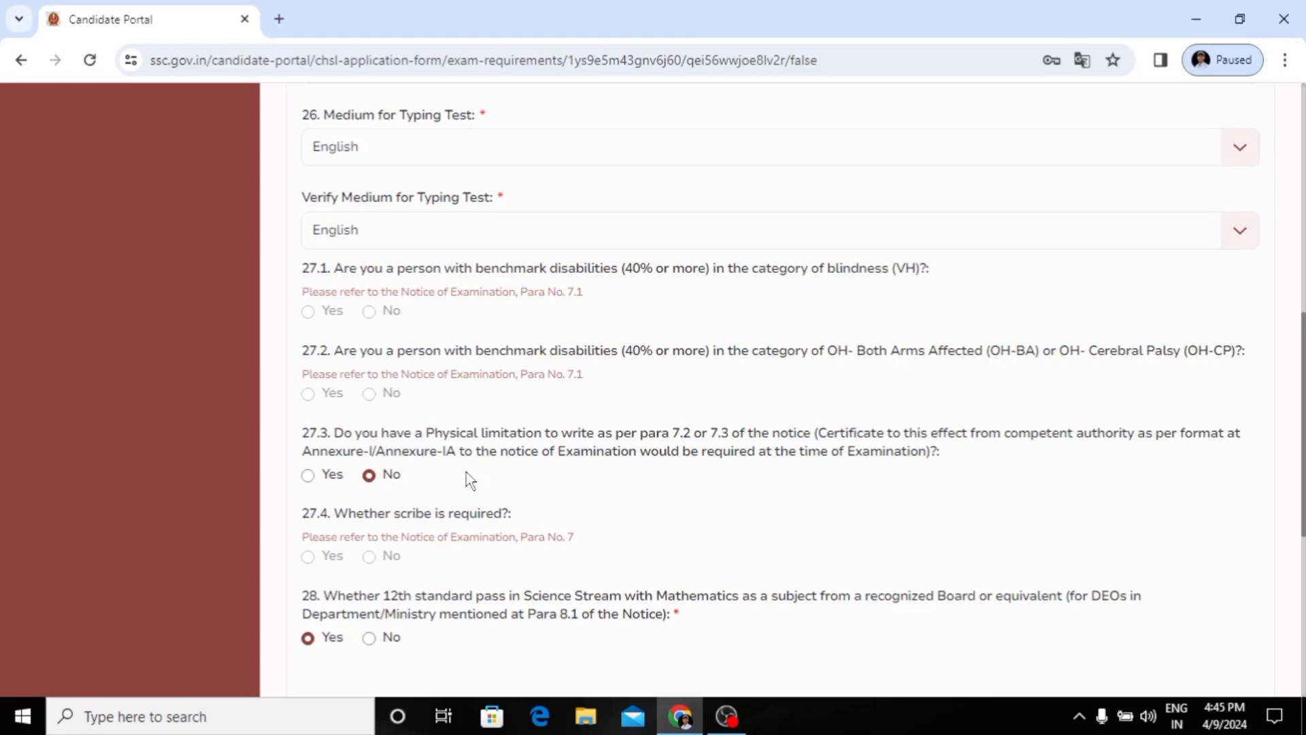
scroll(361, 511, "down", 1)
scroll(360, 511, "down", 2)
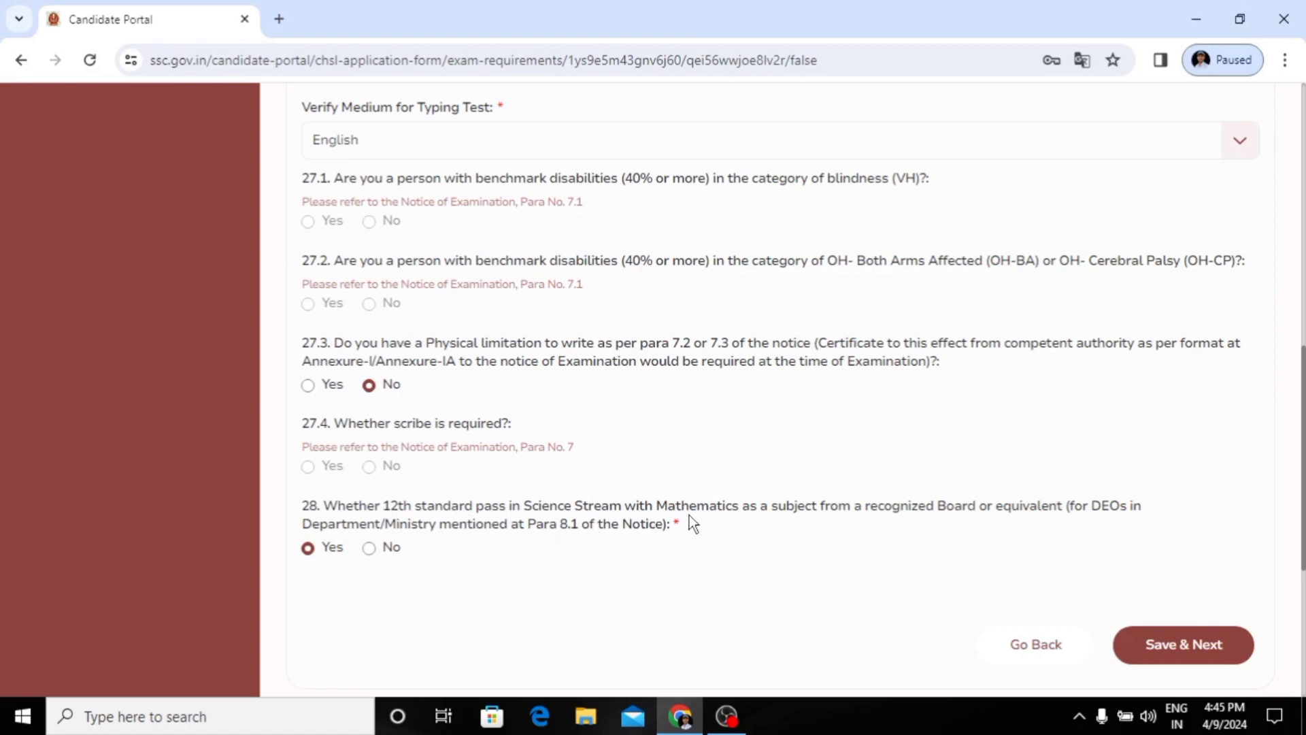
left_click(369, 548)
left_click(308, 548)
left_click(1152, 656)
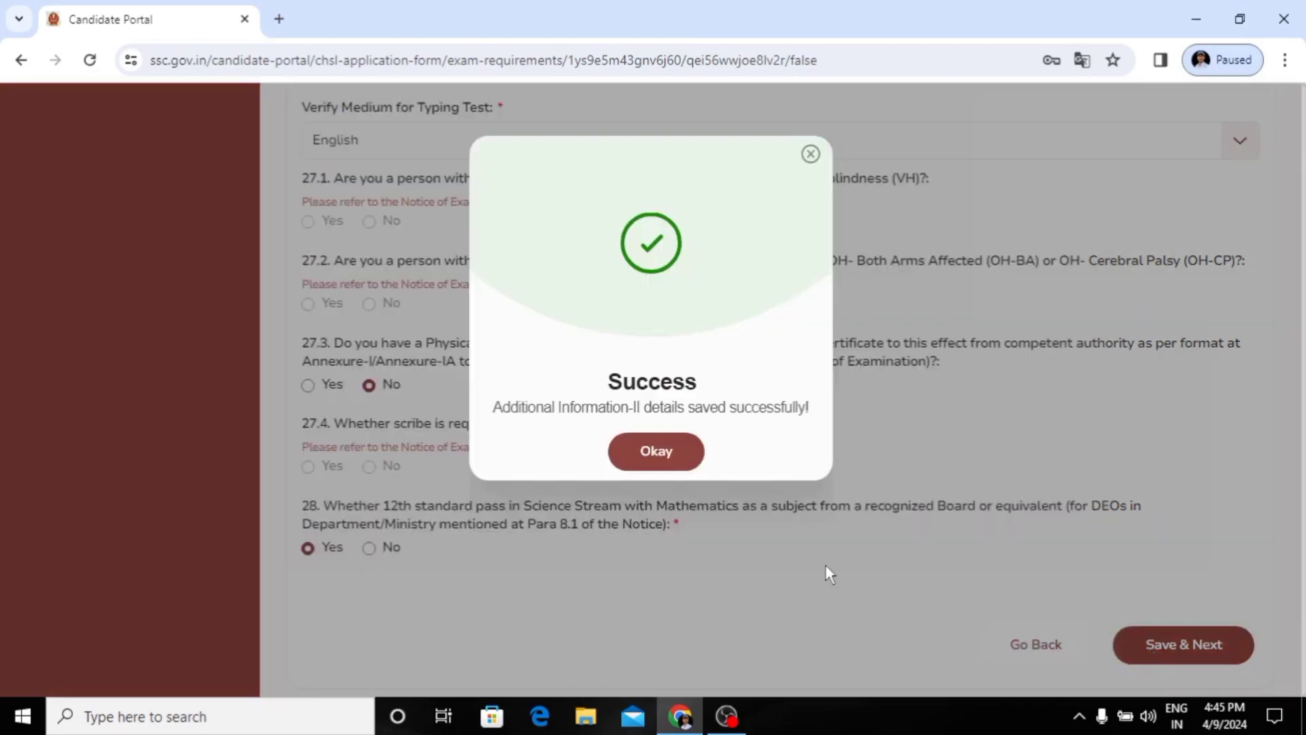
left_click(640, 463)
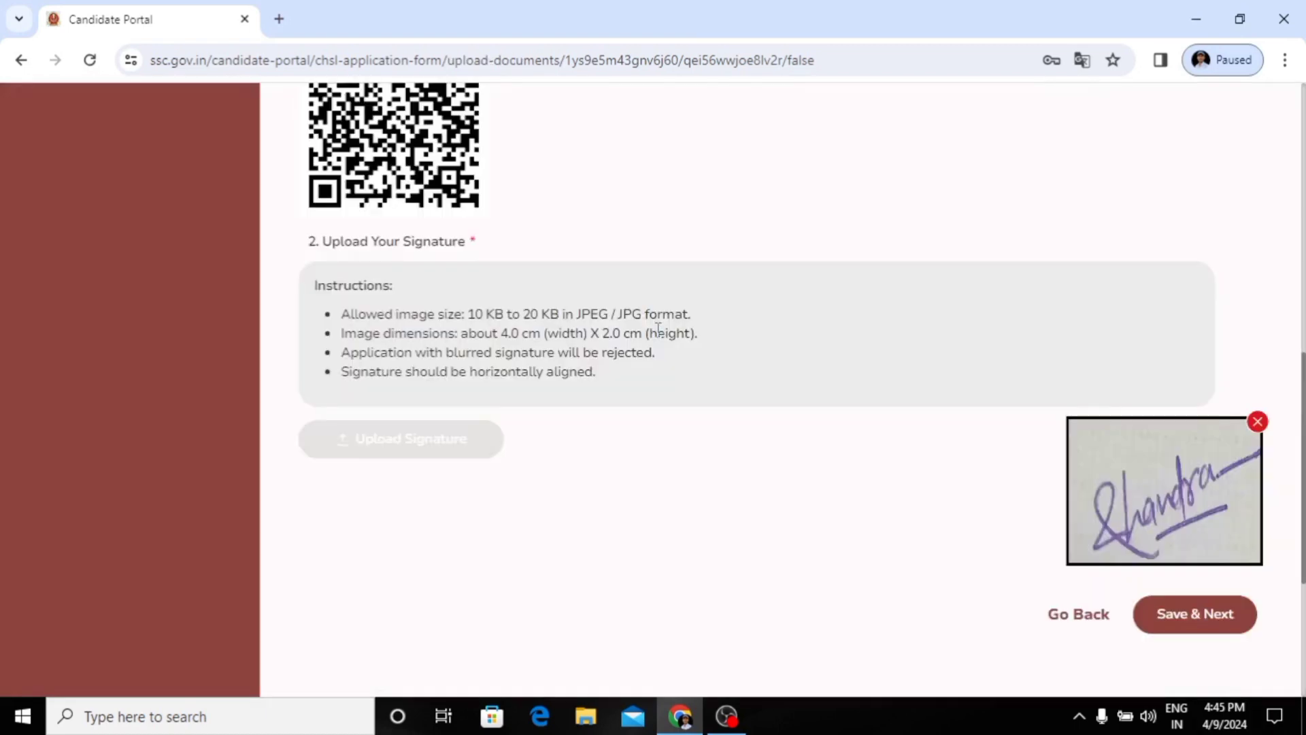
Step: Examine the photograph capture and signature upload instructions together with the candidate's existing photo and signature images
scroll(658, 330, "up", 6)
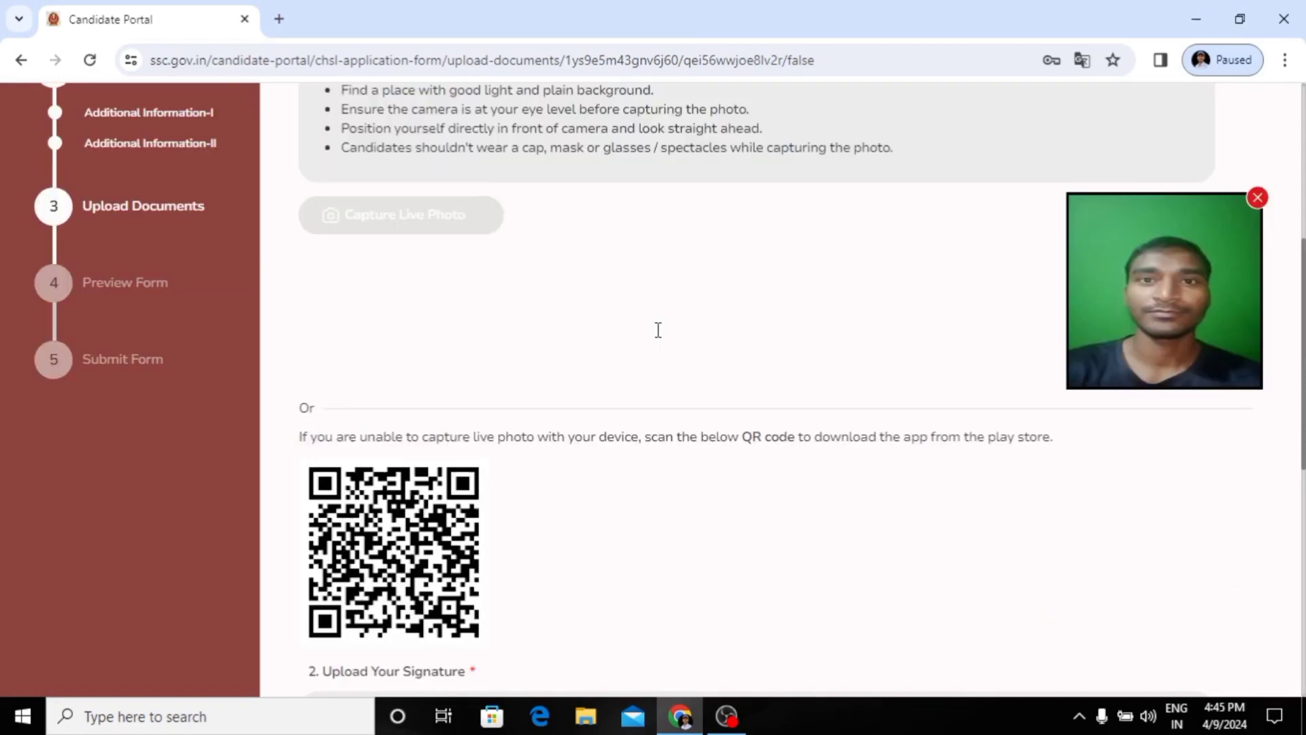
scroll(656, 329, "up", 1)
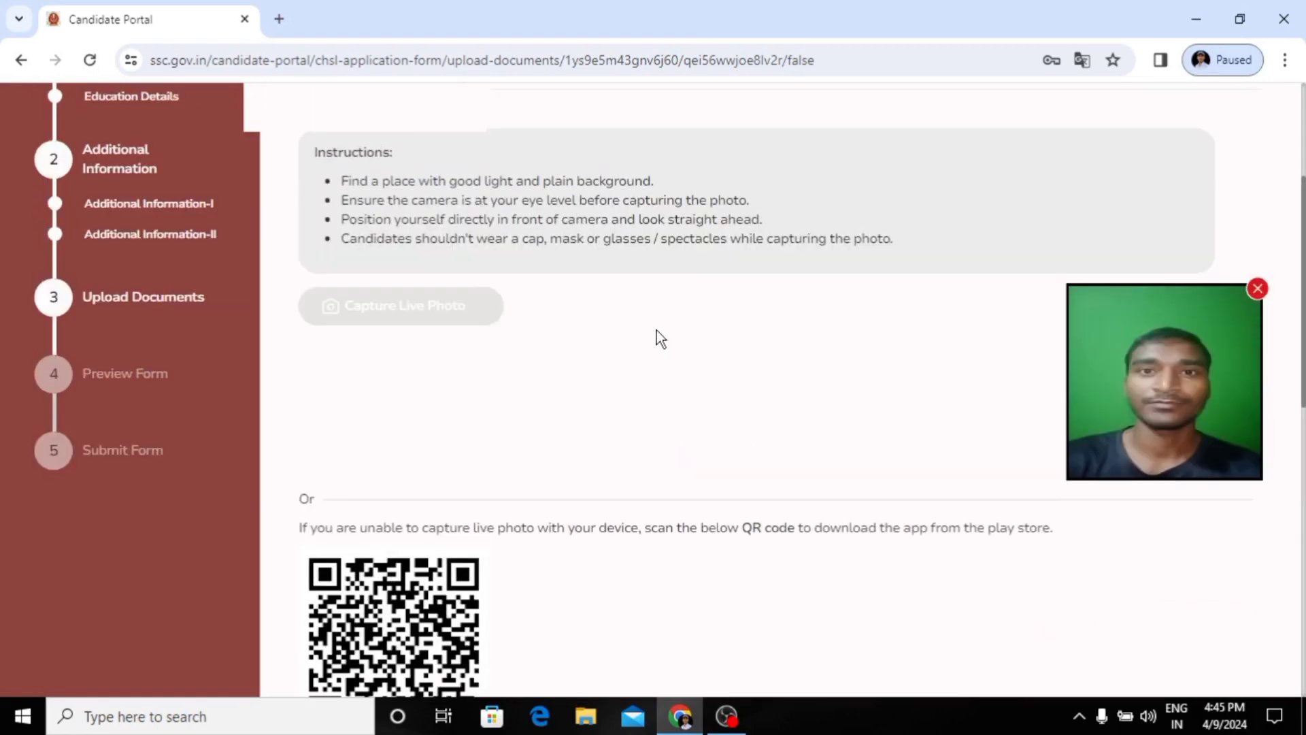
scroll(656, 329, "up", 2)
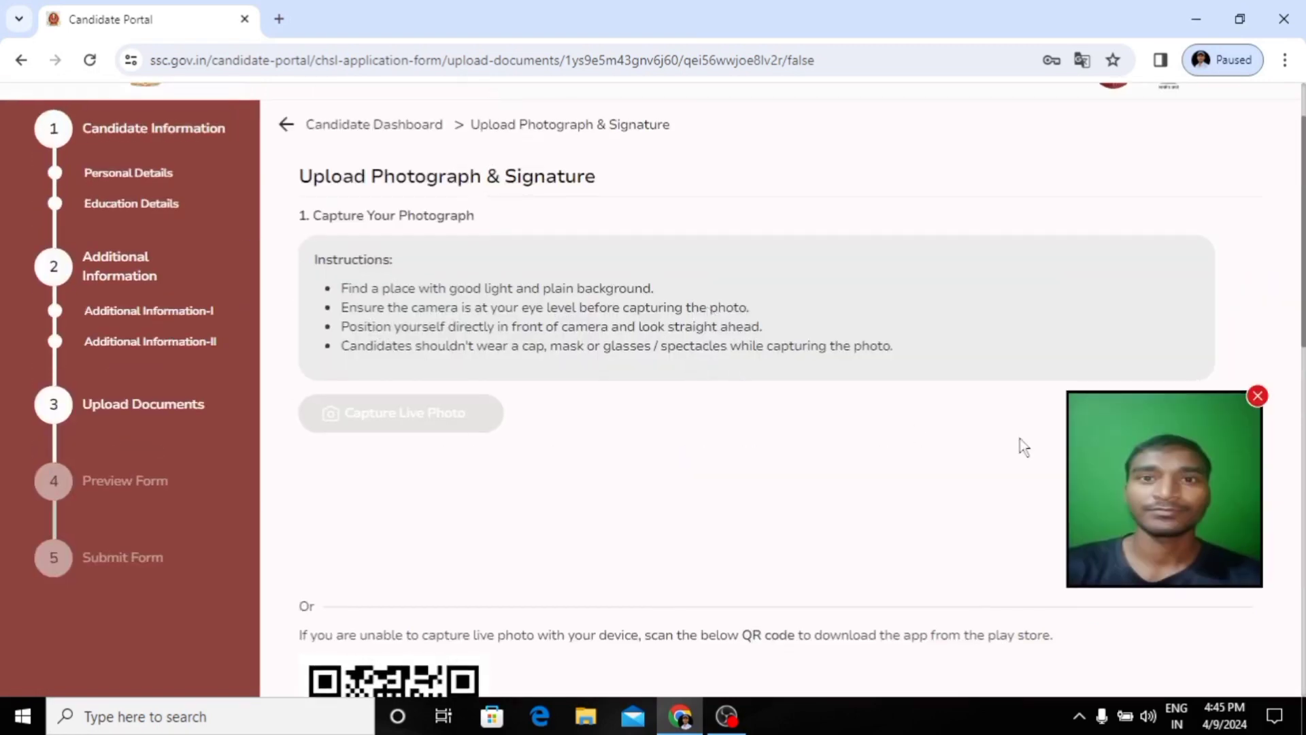
scroll(982, 469, "down", 3)
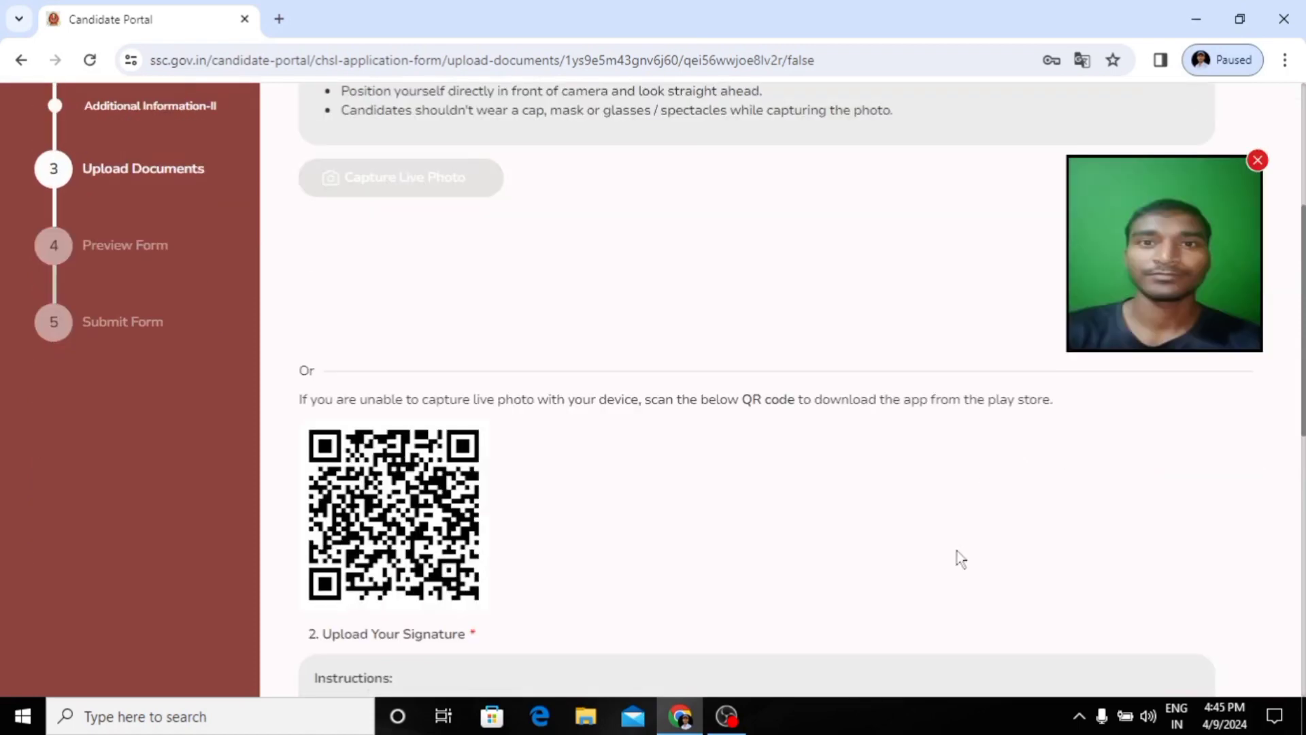
scroll(960, 557, "down", 2)
scroll(960, 558, "up", 2)
scroll(959, 558, "up", 2)
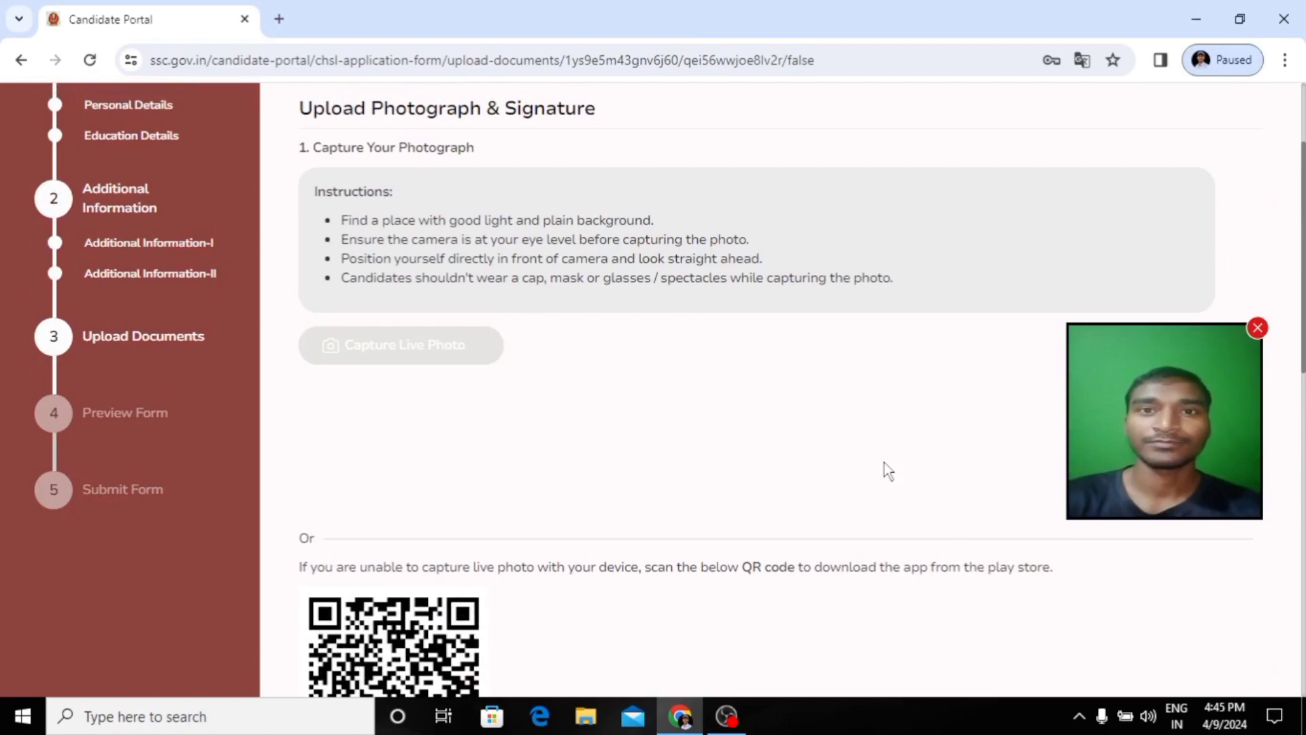
scroll(888, 471, "up", 1)
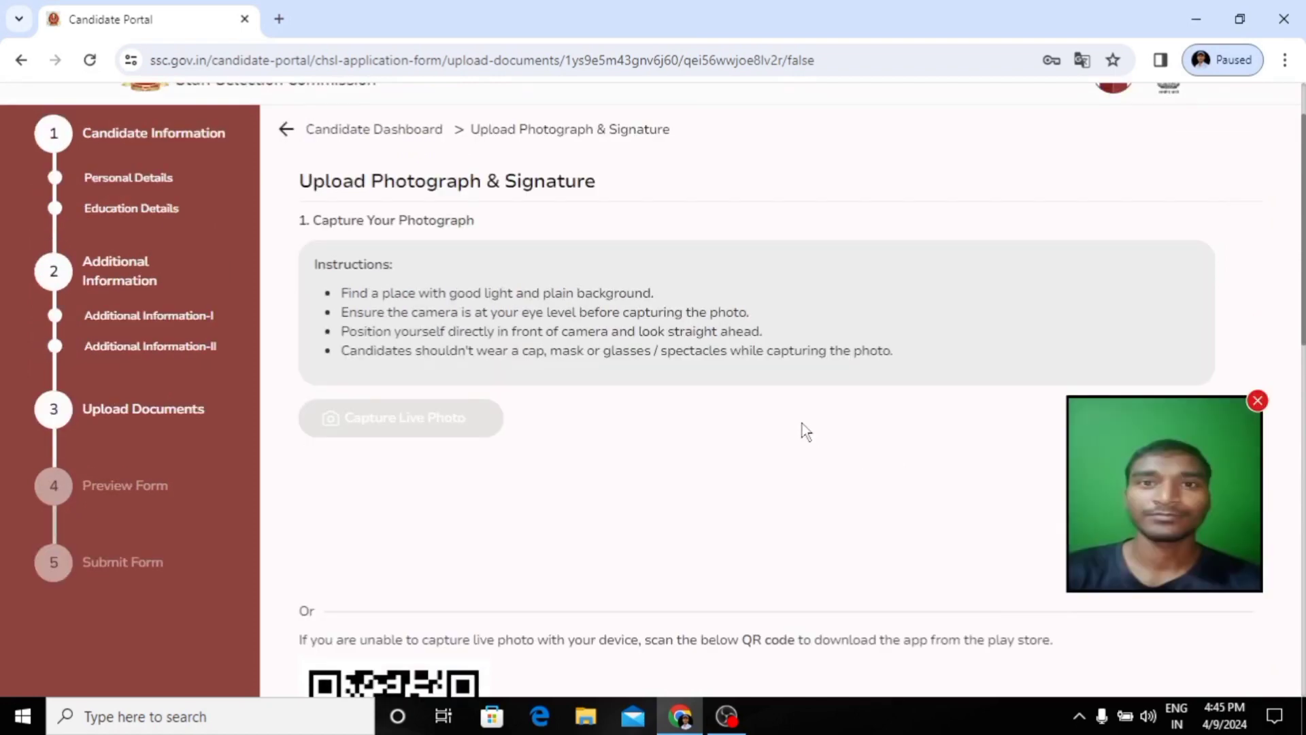
scroll(705, 409, "down", 1)
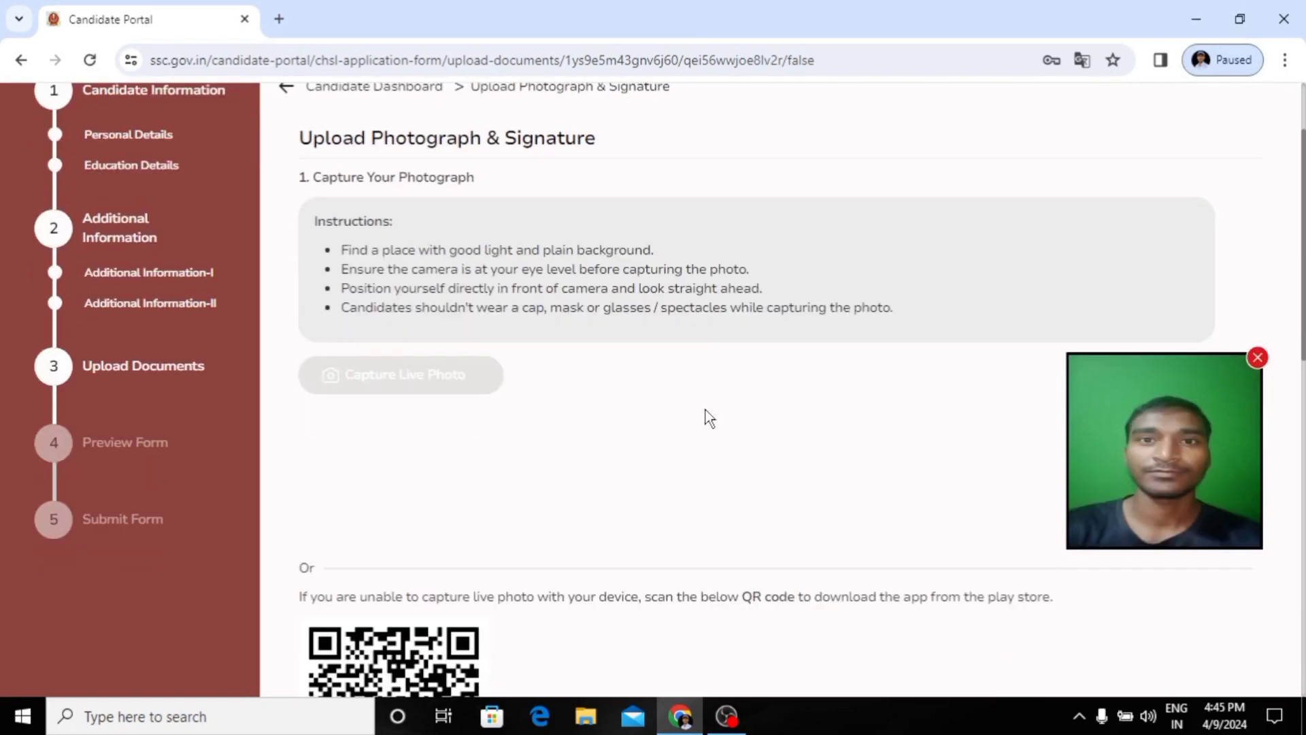
scroll(705, 410, "up", 1)
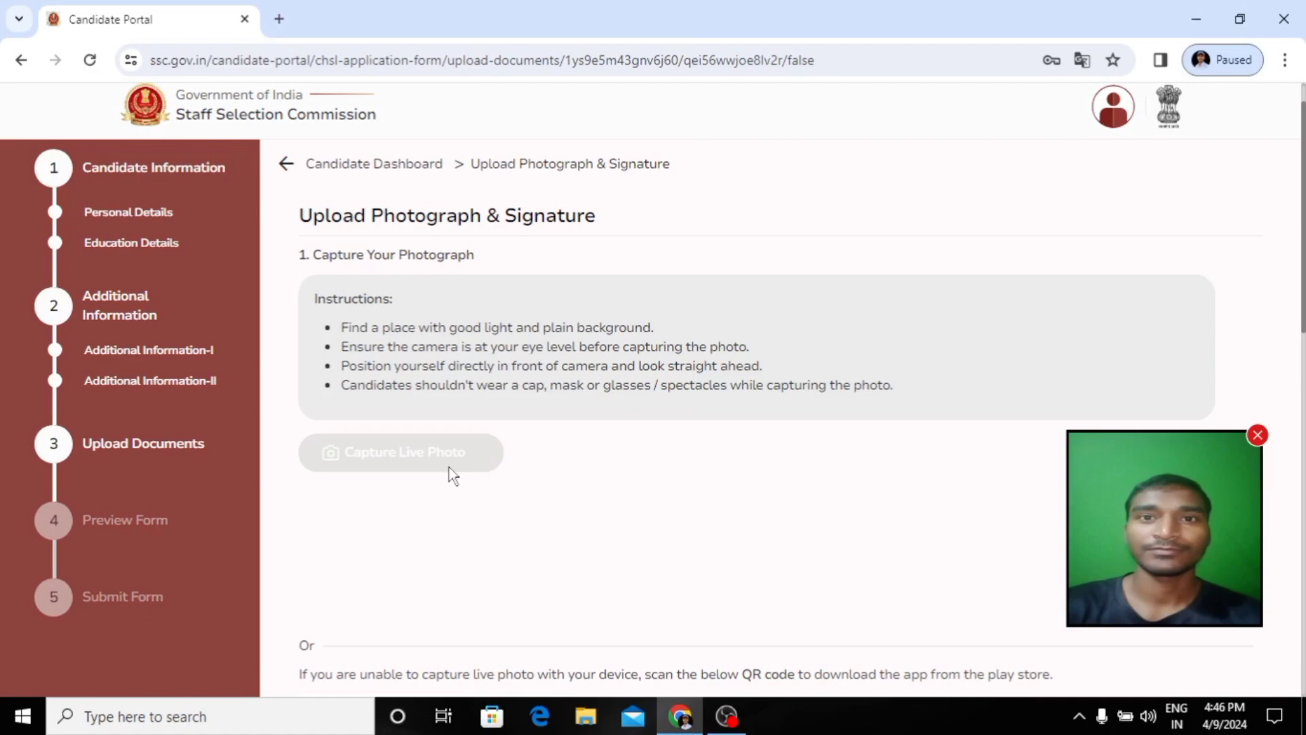
scroll(449, 473, "down", 1)
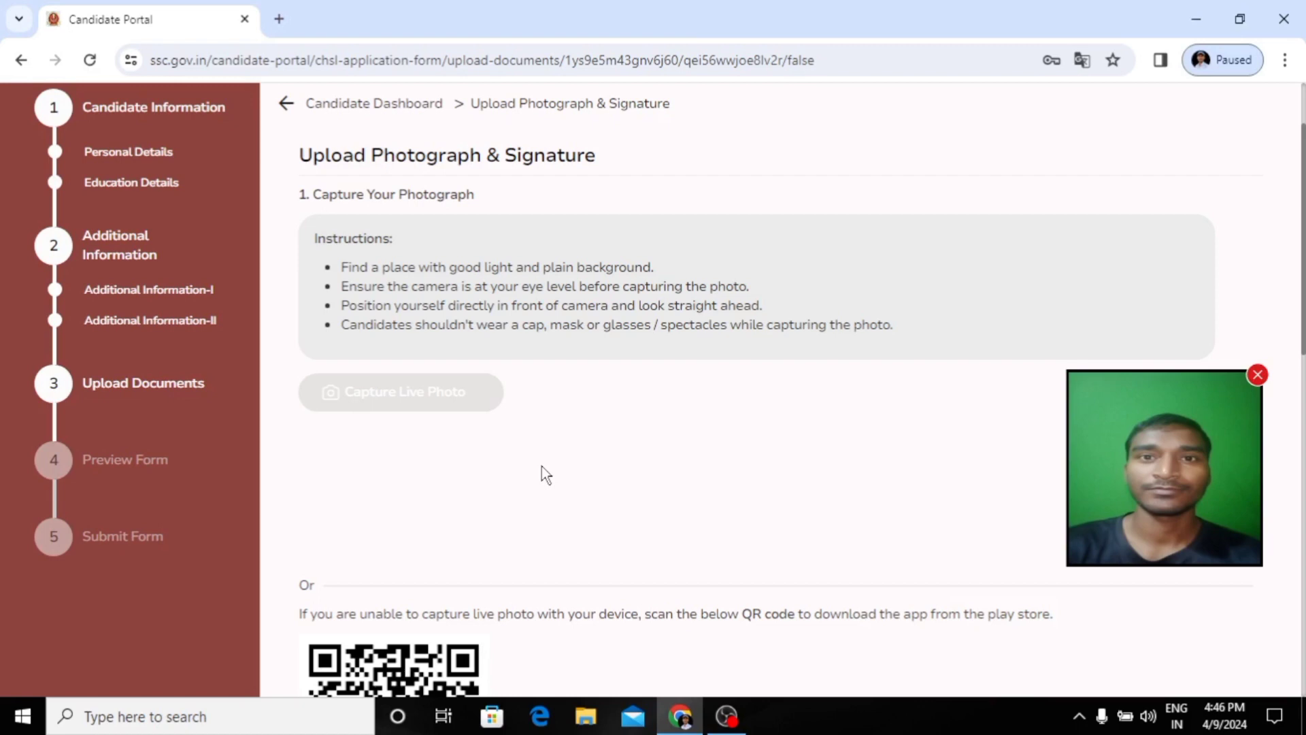
scroll(542, 467, "down", 1)
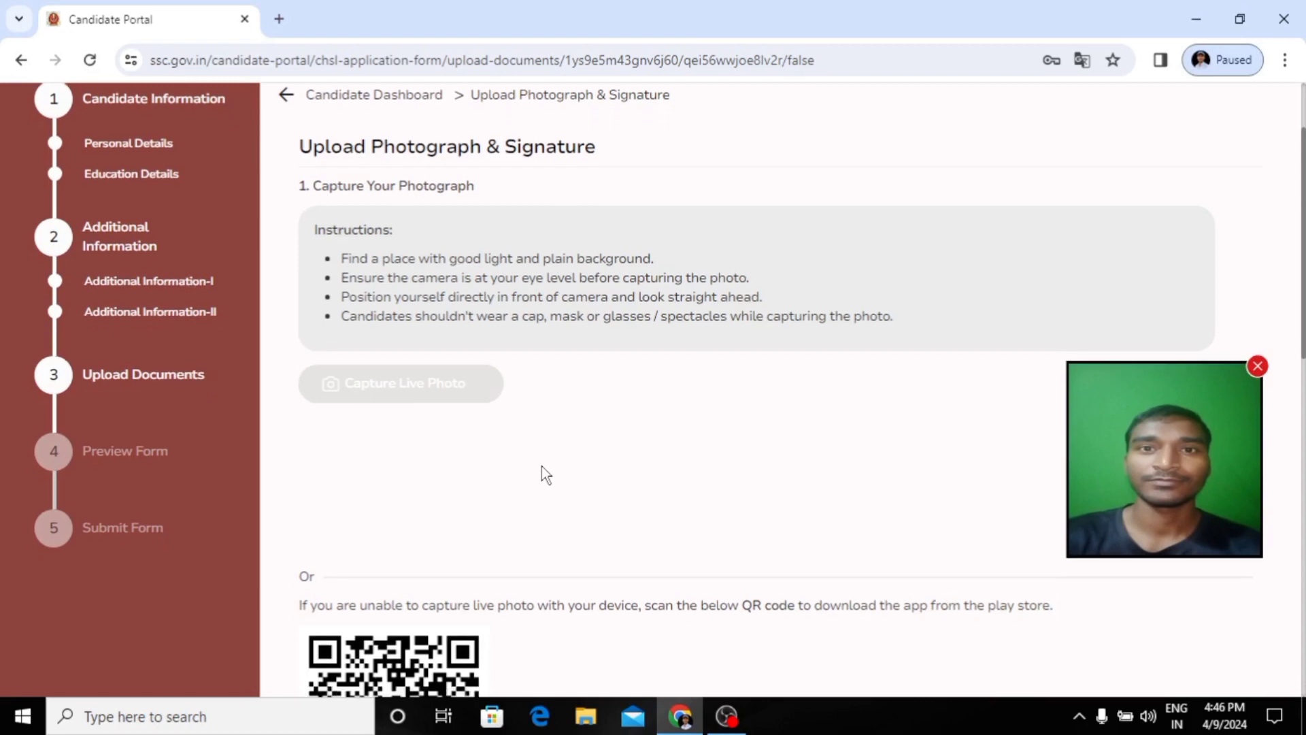
scroll(542, 466, "down", 1)
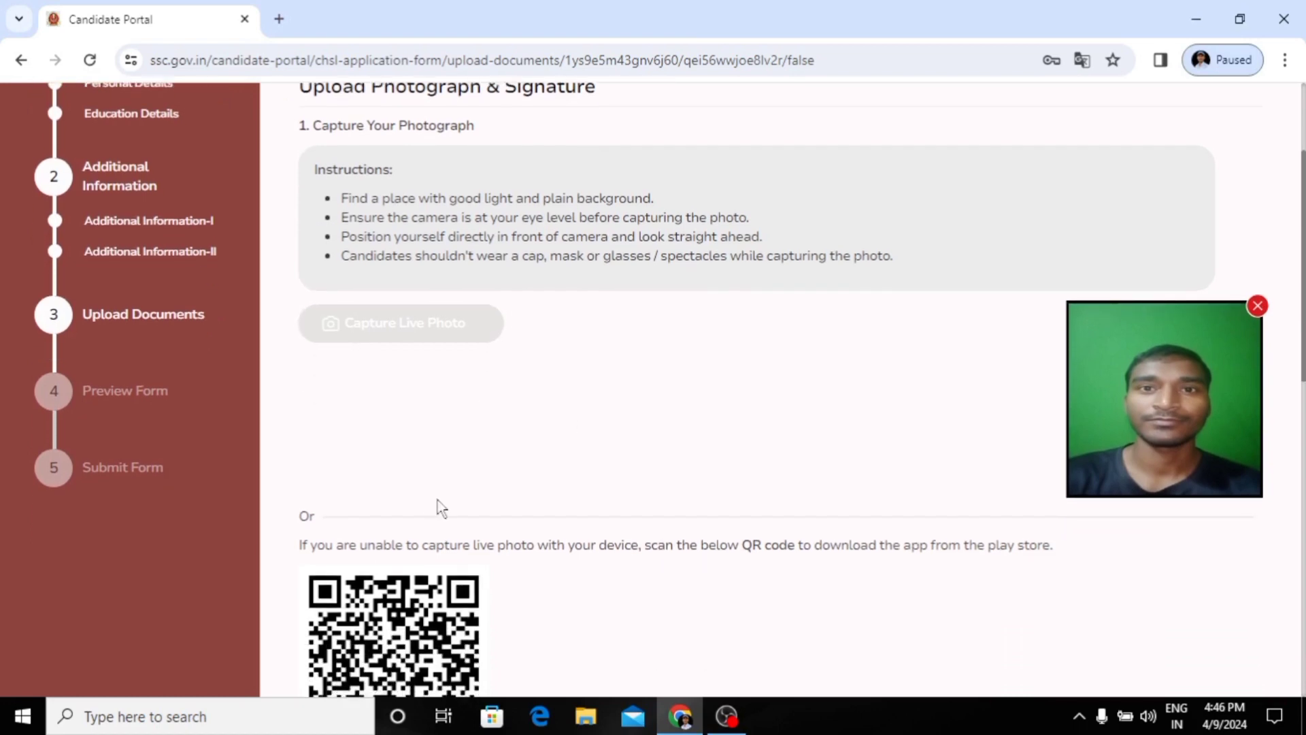
scroll(436, 506, "down", 1)
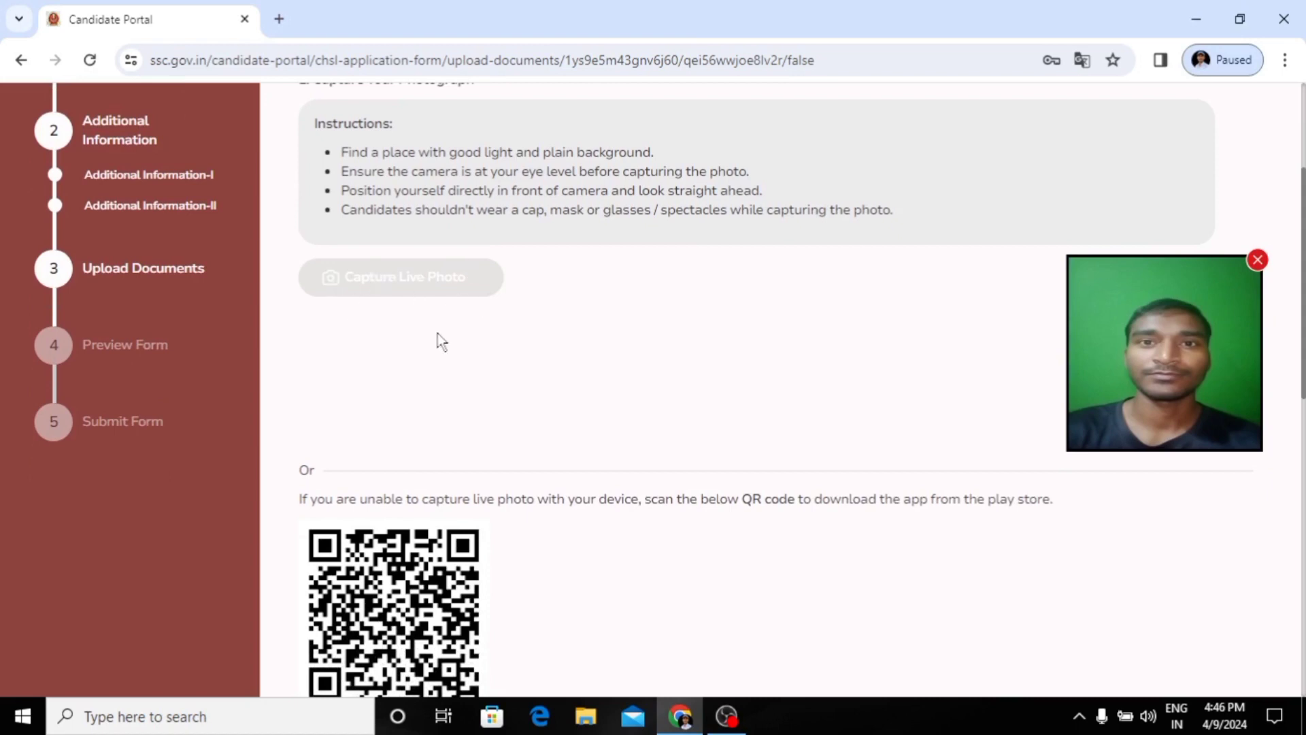
scroll(442, 342, "down", 1)
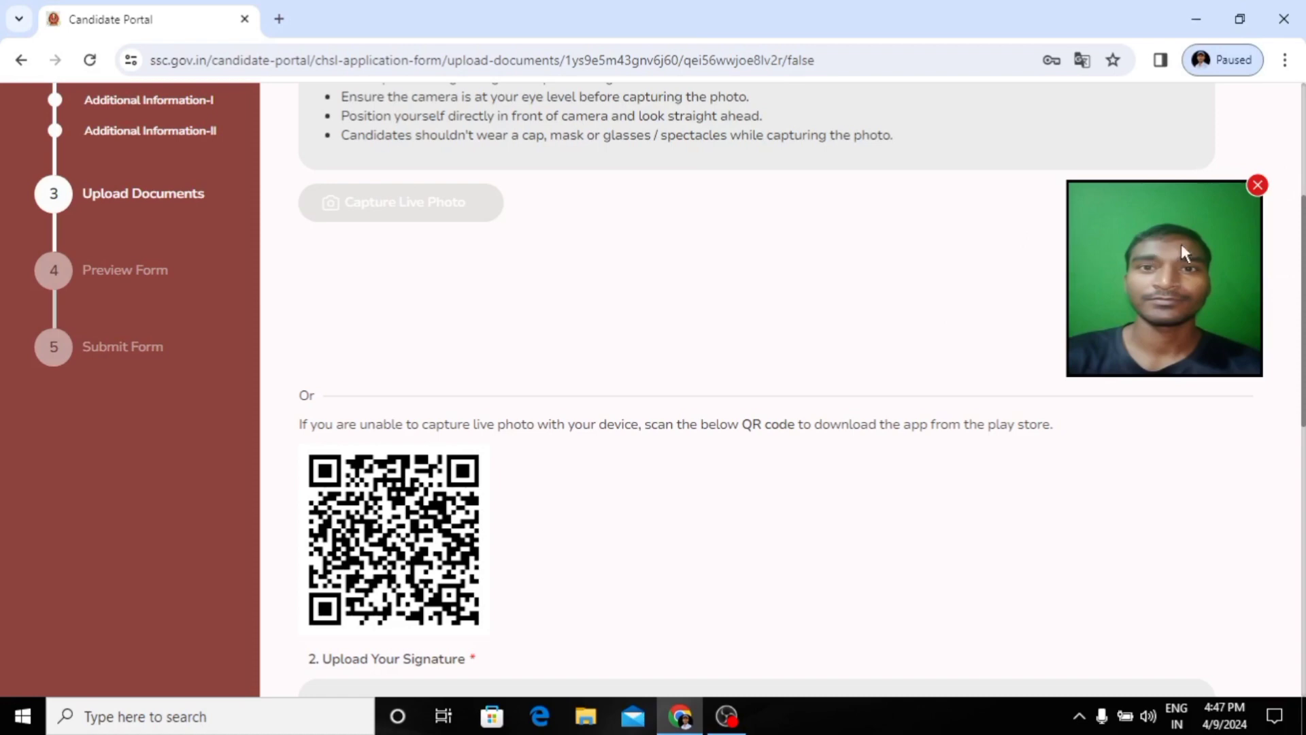
scroll(800, 382, "down", 1)
scroll(798, 377, "down", 2)
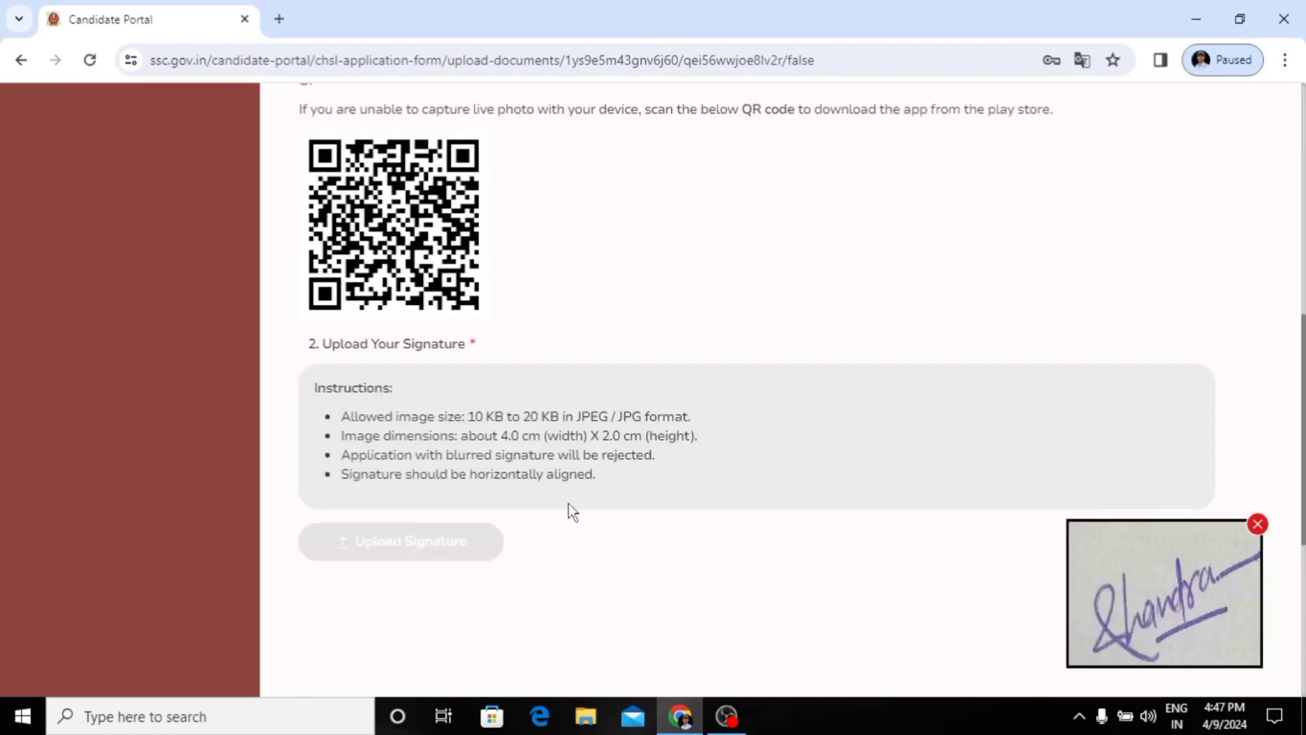
Step: Save the photograph and signature and proceed to the Preview Form section
scroll(662, 531, "down", 2)
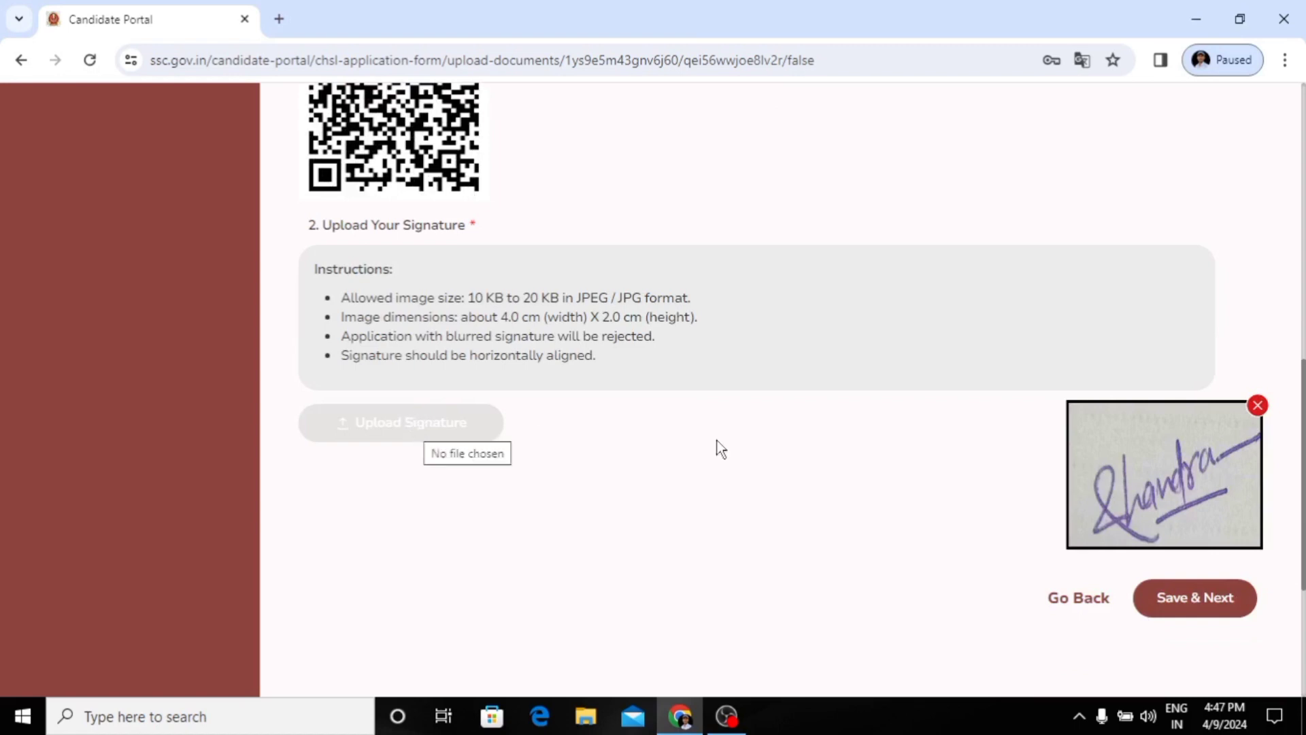
left_click(1189, 600)
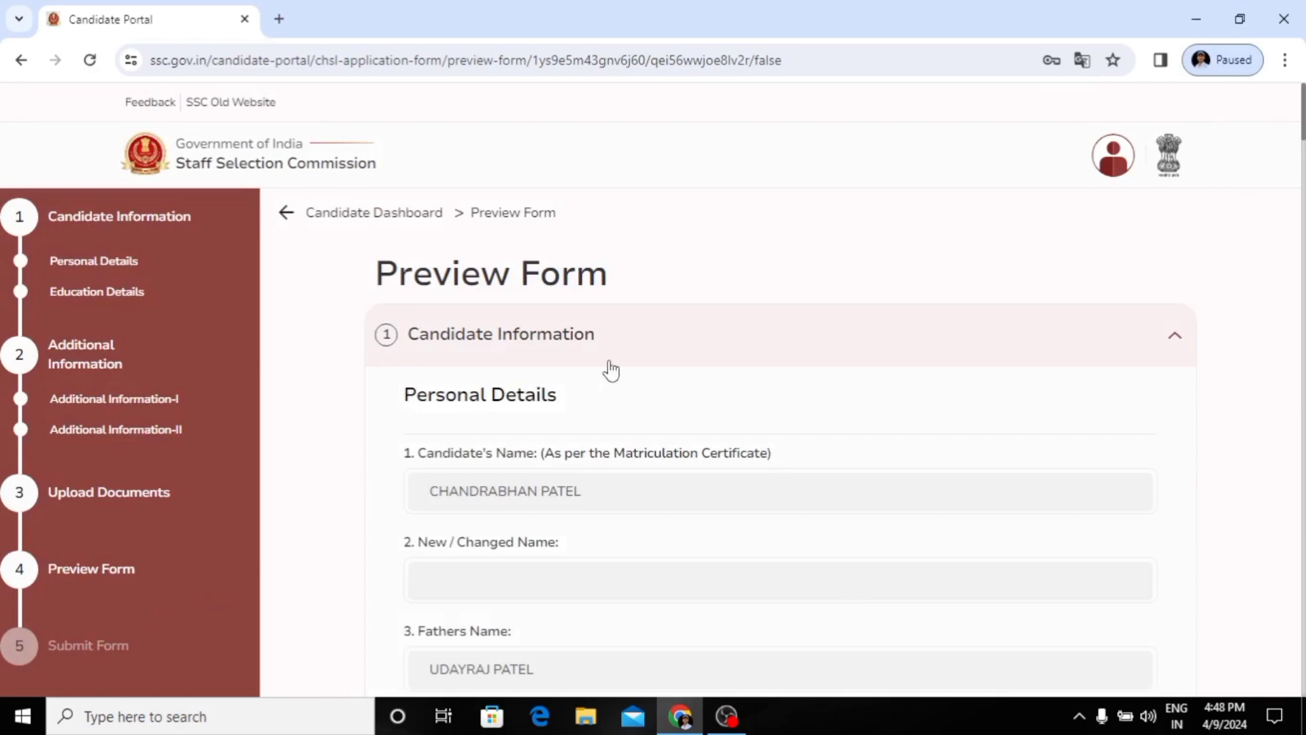
Step: Review the Personal Details and Educational Details sections of the application form preview
scroll(924, 360, "down", 4)
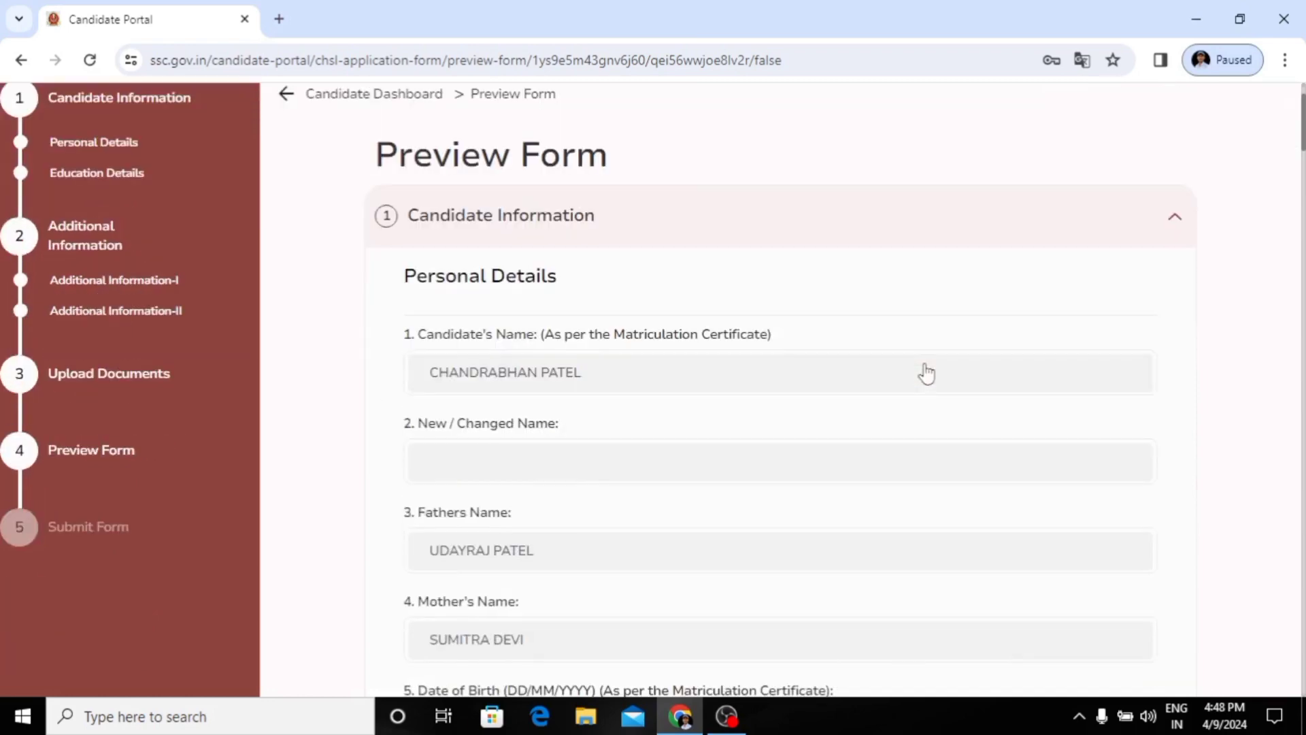
scroll(884, 341, "down", 1)
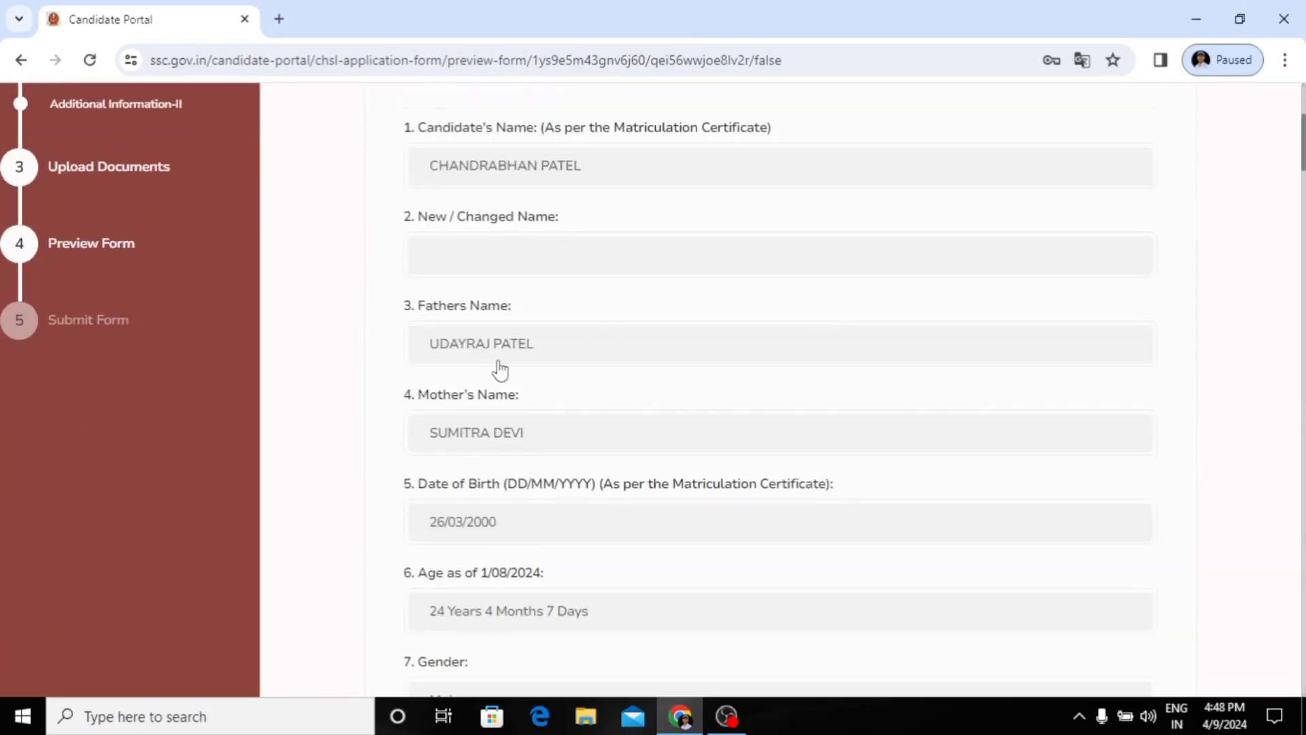
scroll(655, 393, "down", 8)
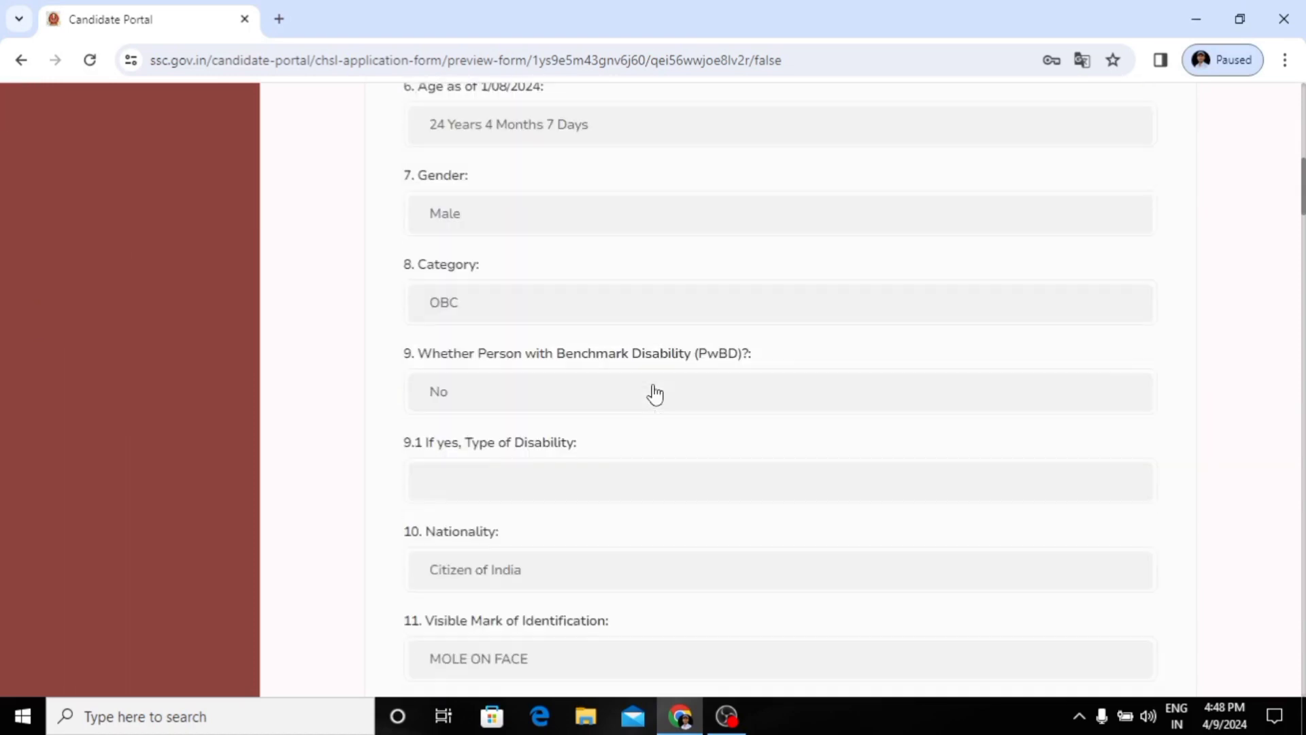
scroll(655, 393, "down", 7)
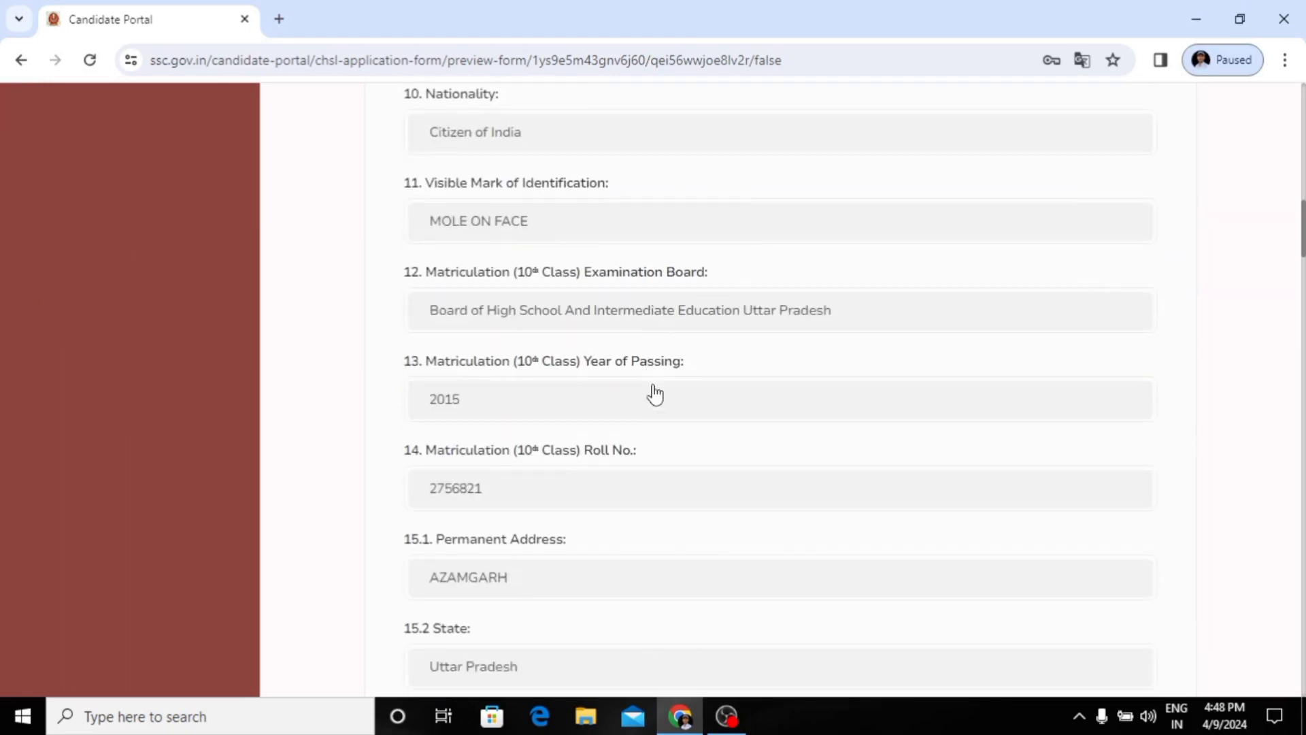
scroll(656, 393, "down", 10)
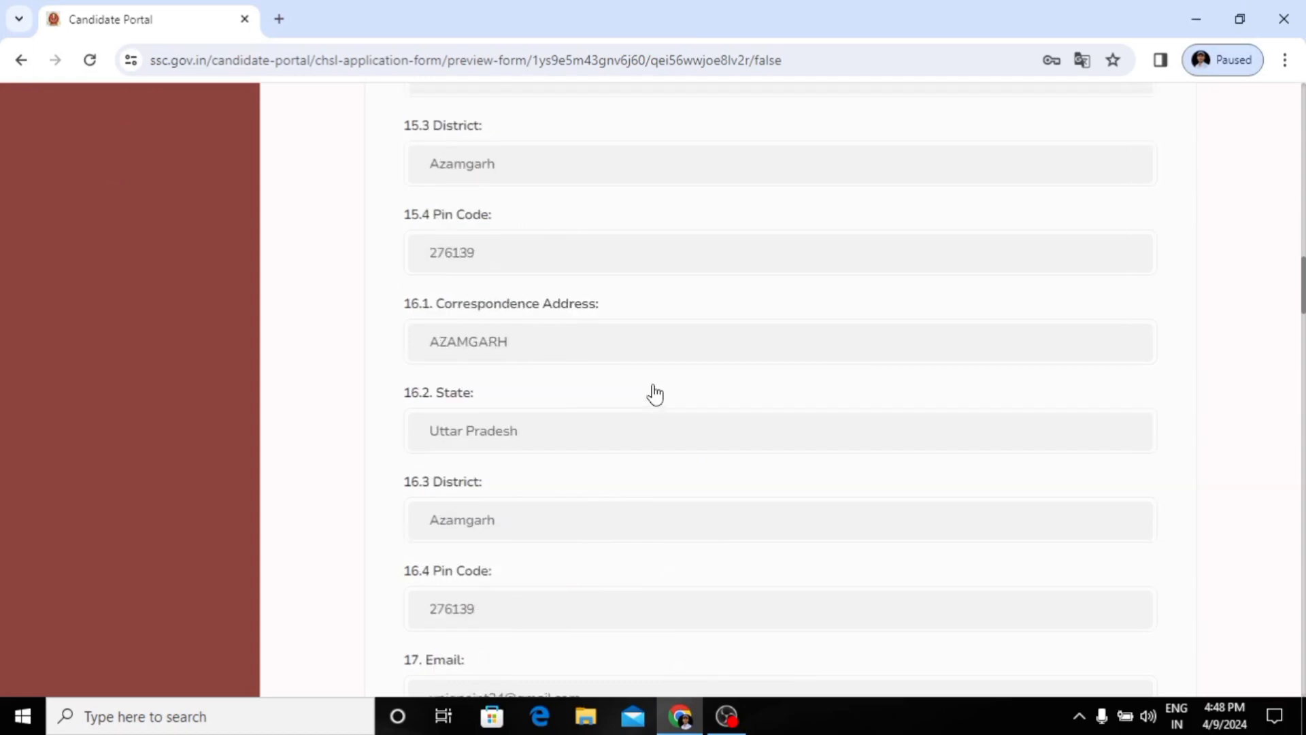
scroll(654, 382, "down", 5)
left_click_drag(653, 381, 469, 14)
scroll(691, 394, "down", 9)
left_click(691, 394)
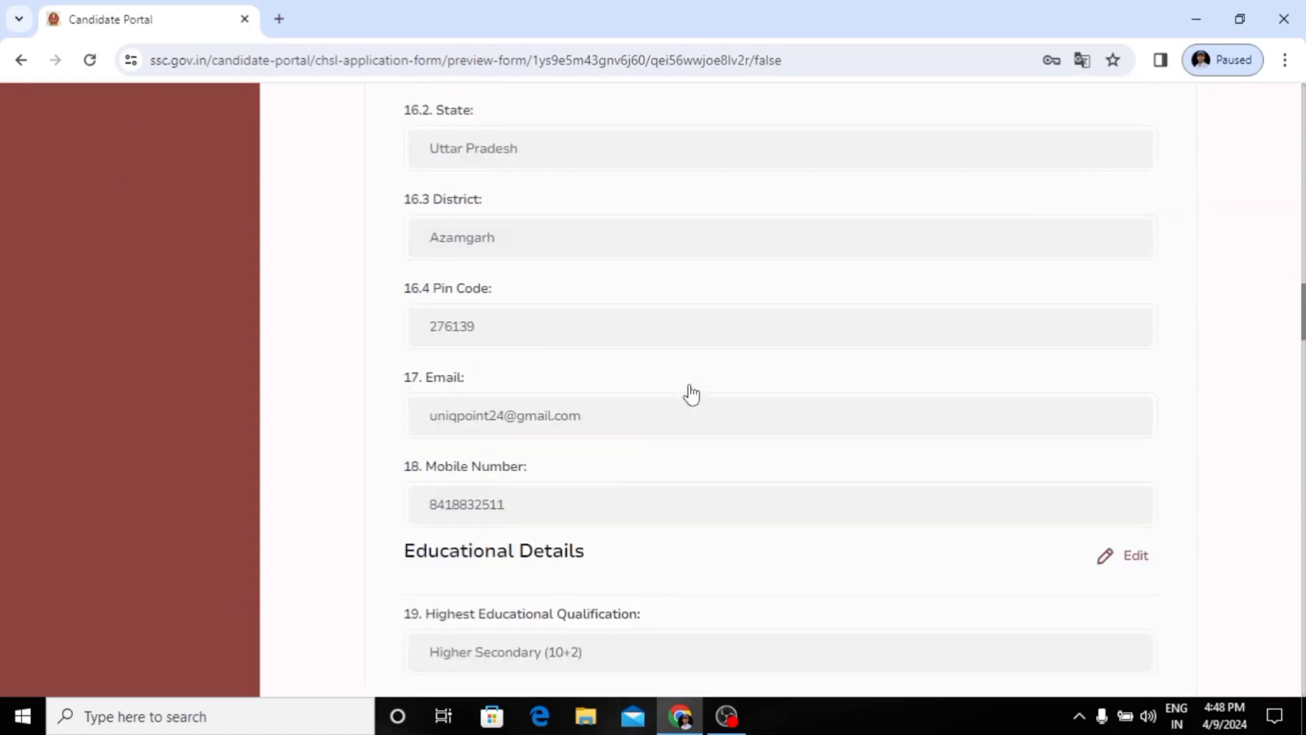
triple_click(691, 394)
scroll(691, 394, "down", 12)
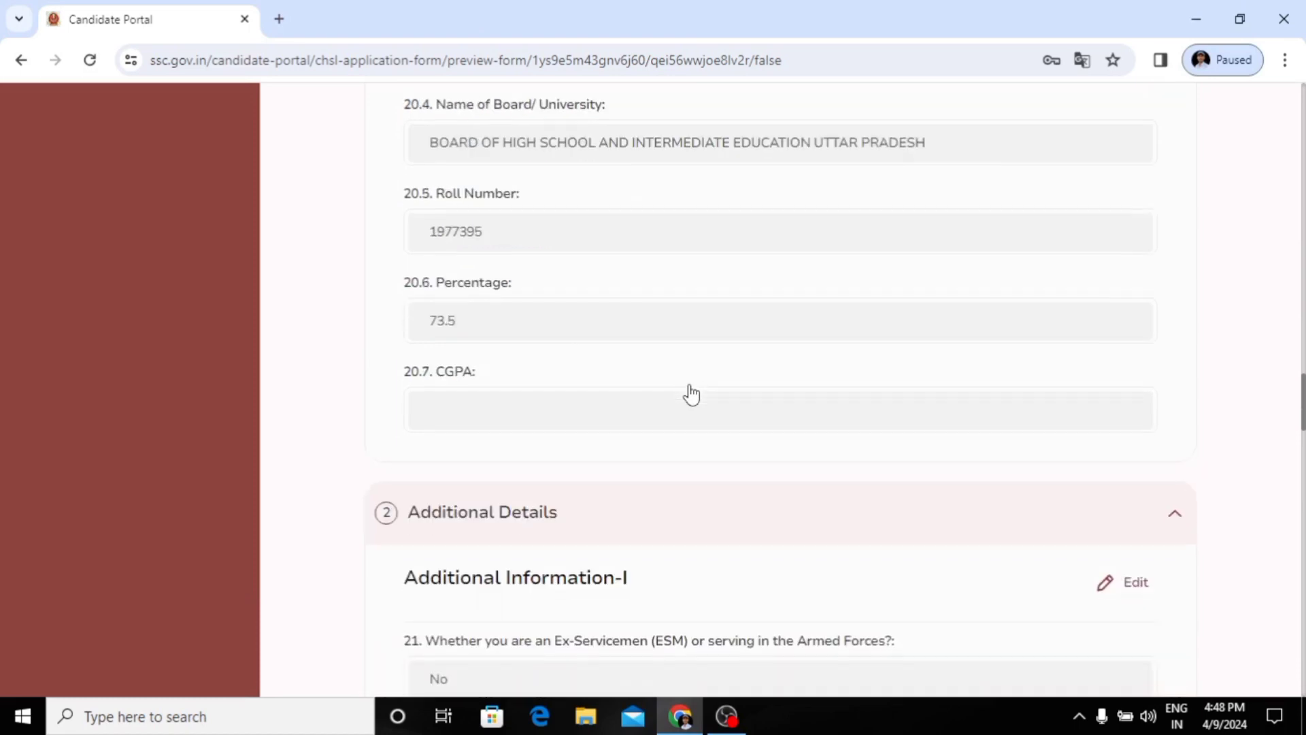
Step: Check the Additional Details and Uploaded Documents sections of the preview, and save it to proceed to the Declaration
scroll(691, 394, "down", 2)
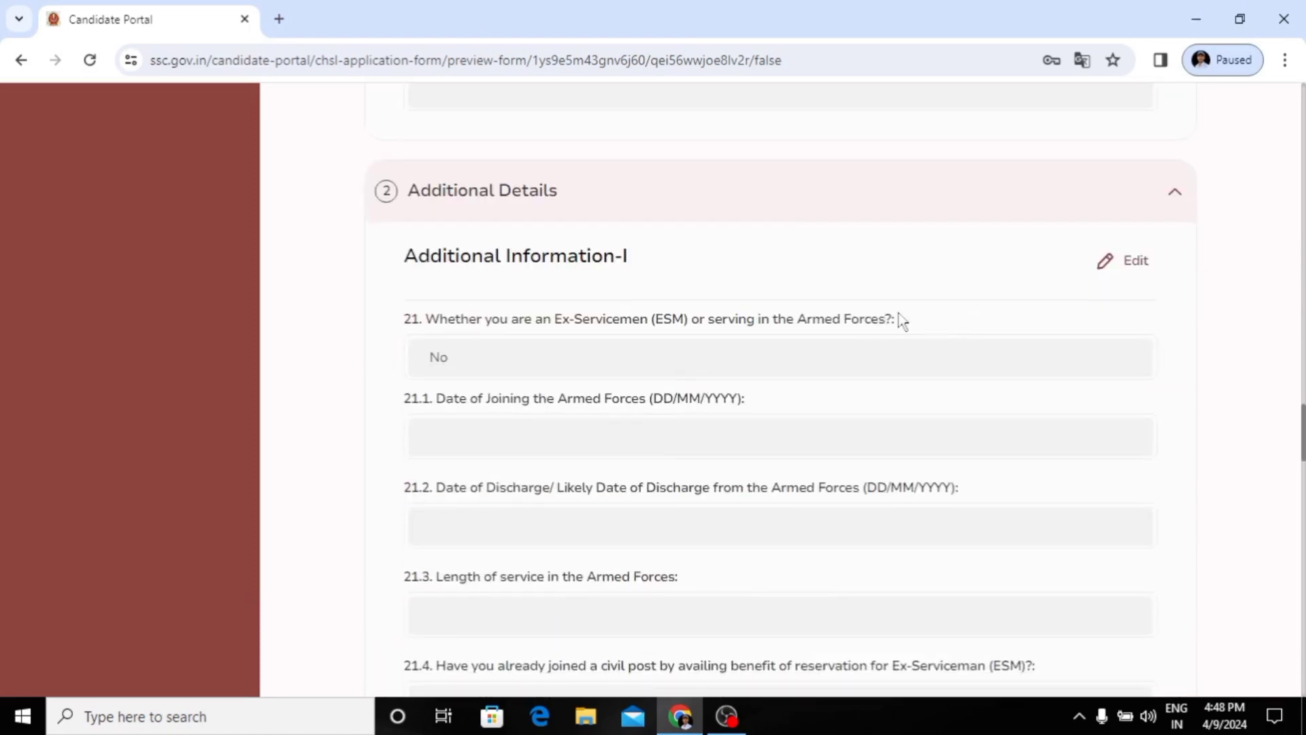
scroll(928, 354, "down", 3)
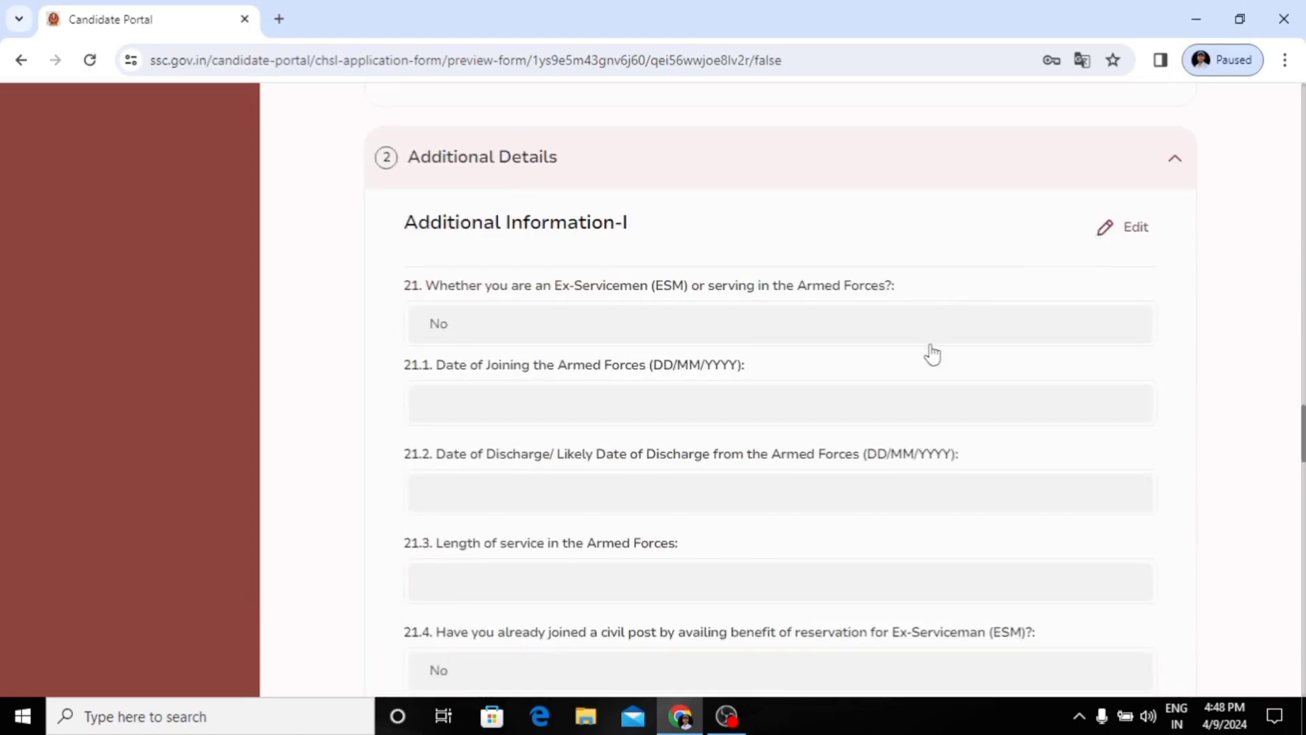
scroll(932, 354, "down", 7)
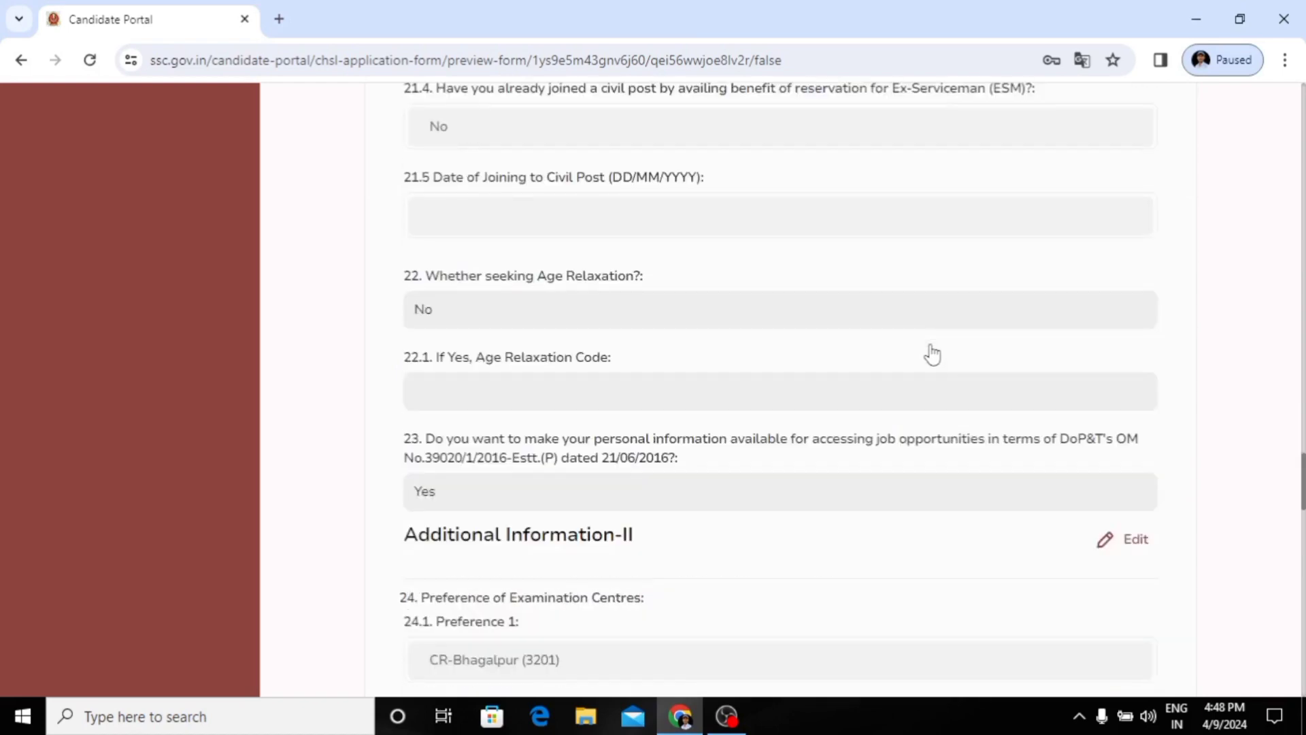
scroll(927, 403, "down", 3)
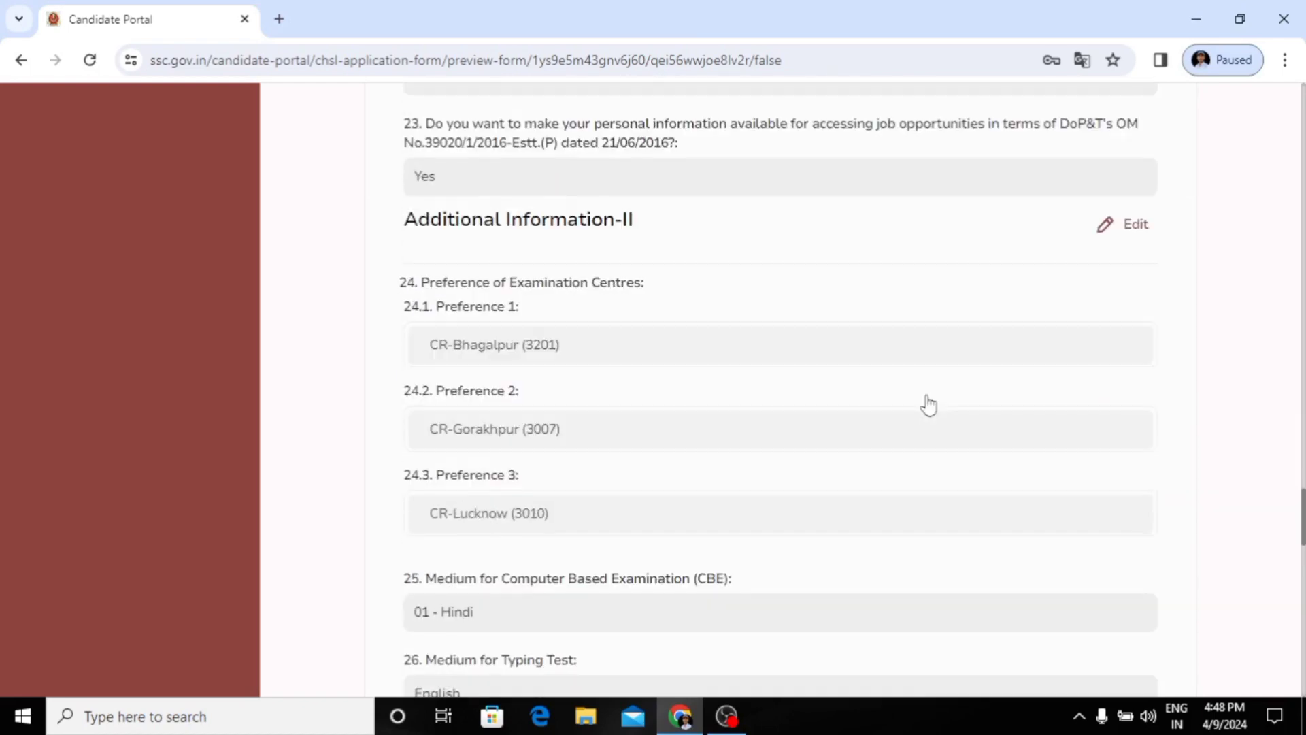
scroll(929, 403, "down", 3)
scroll(930, 403, "down", 3)
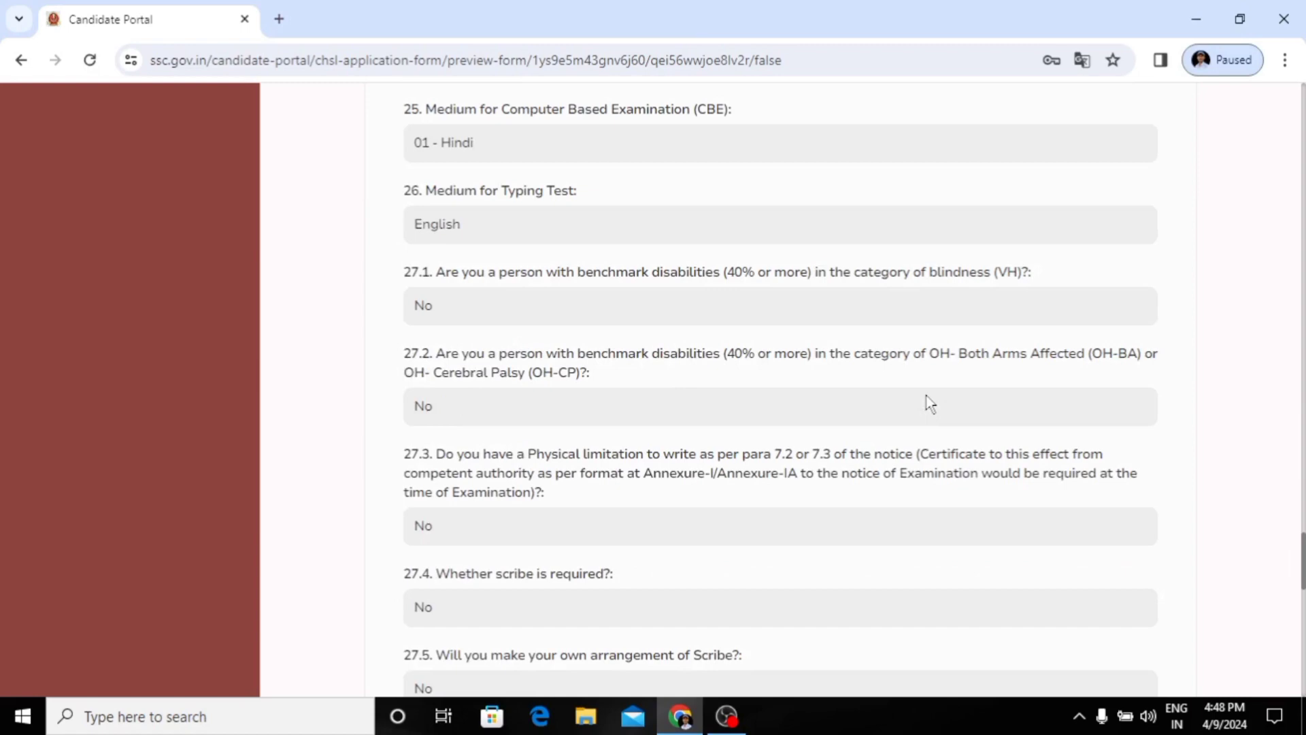
scroll(929, 403, "down", 8)
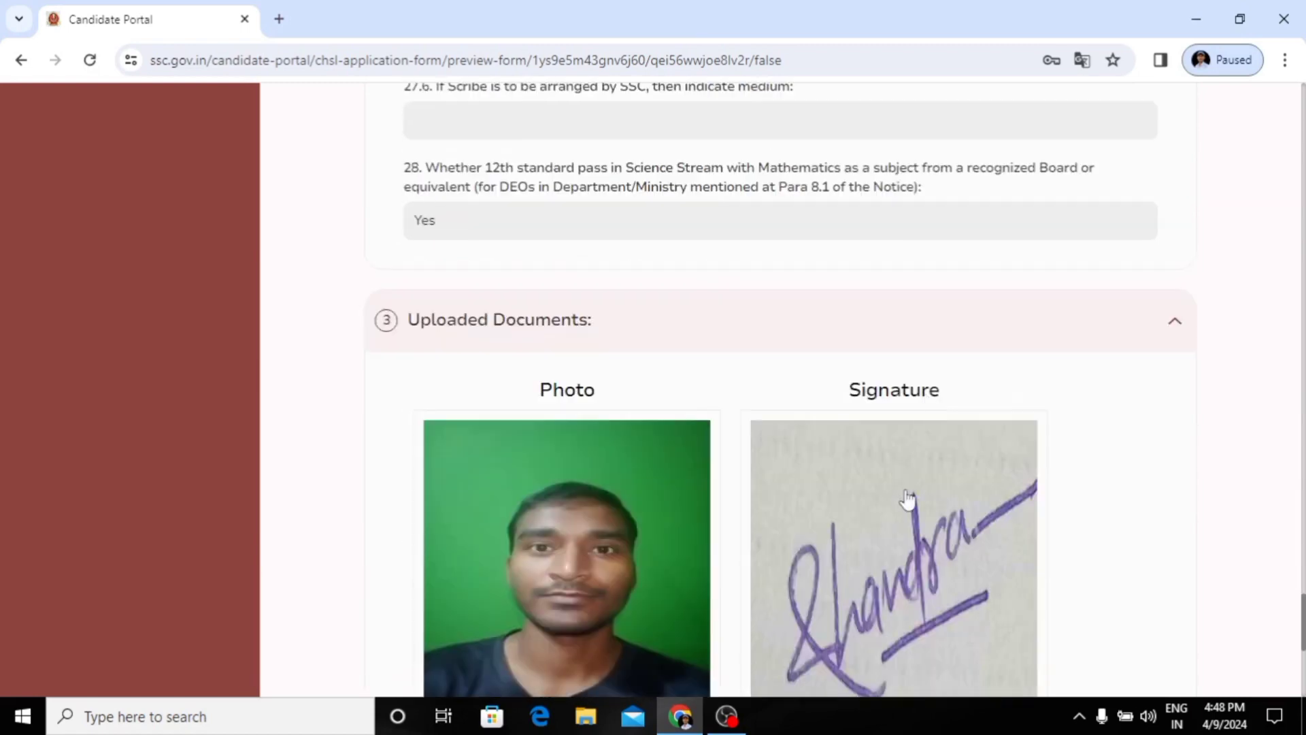
scroll(908, 499, "down", 5)
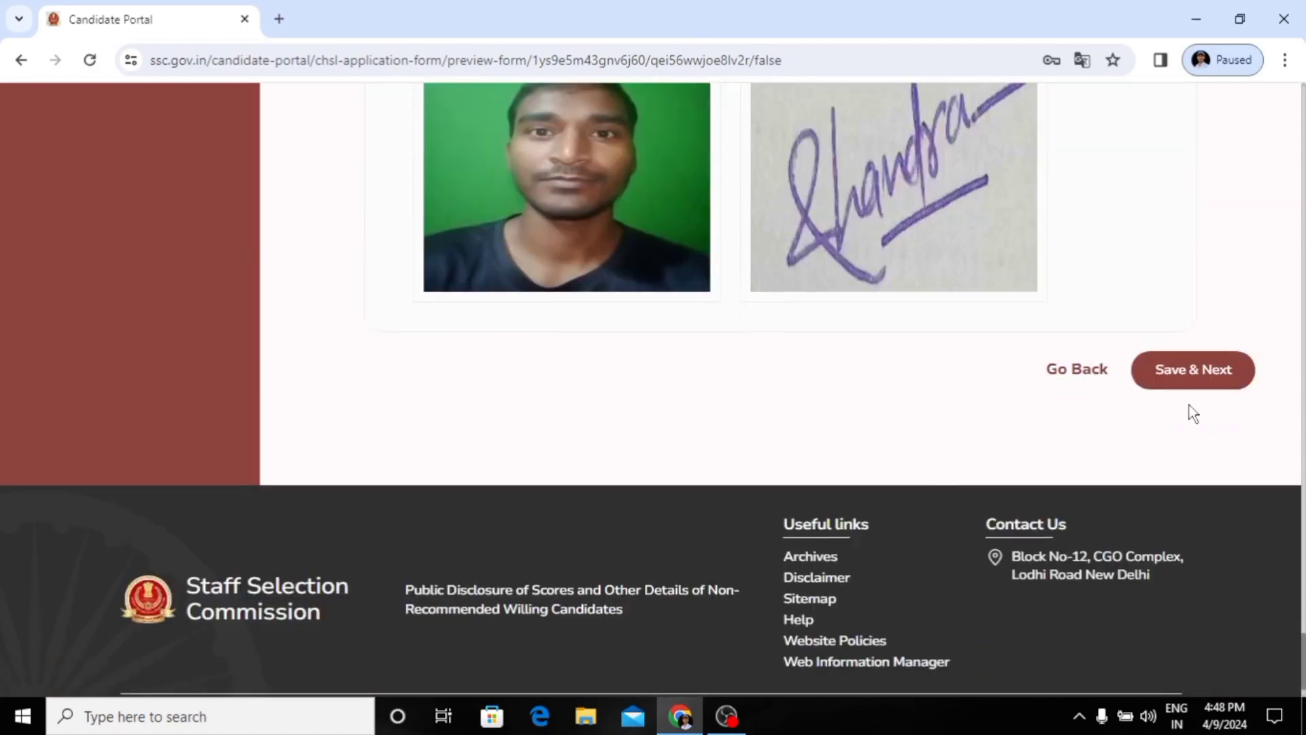
left_click(1216, 372)
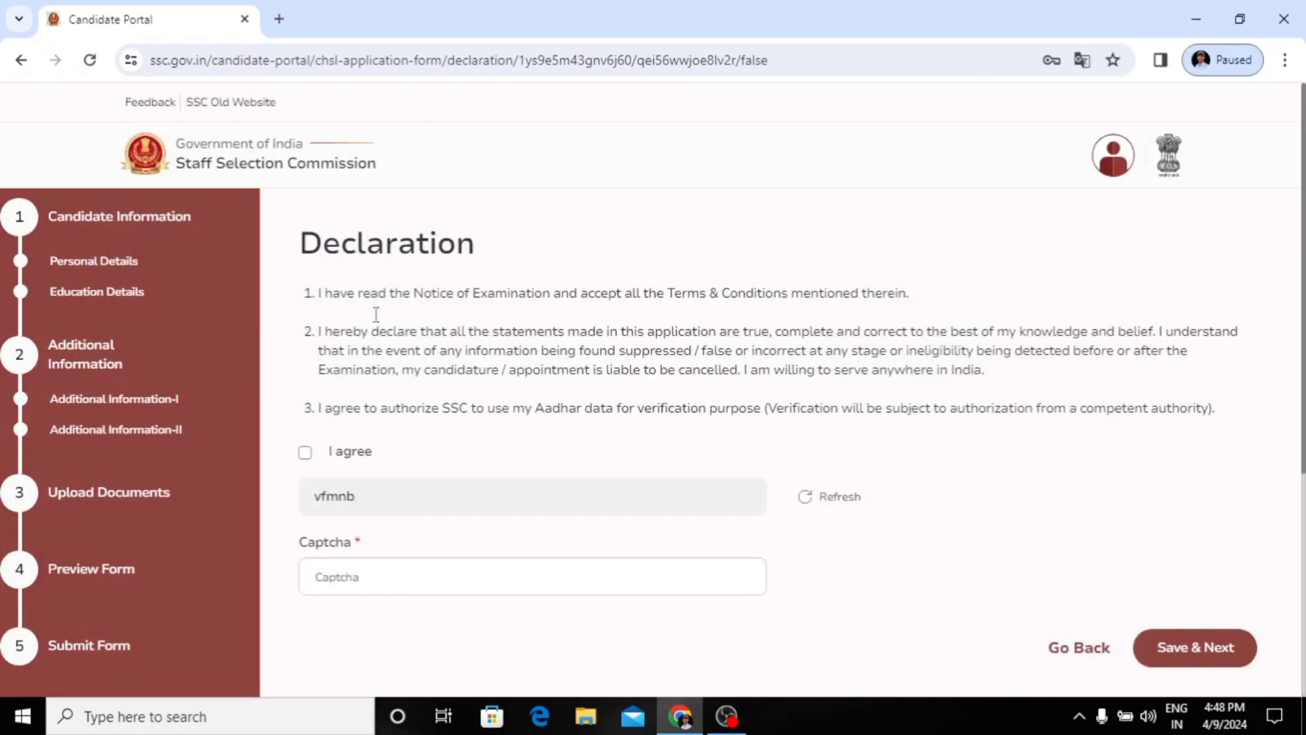
Step: Agree to the declaration, enter the displayed captcha code and submit the application form
left_click(305, 453)
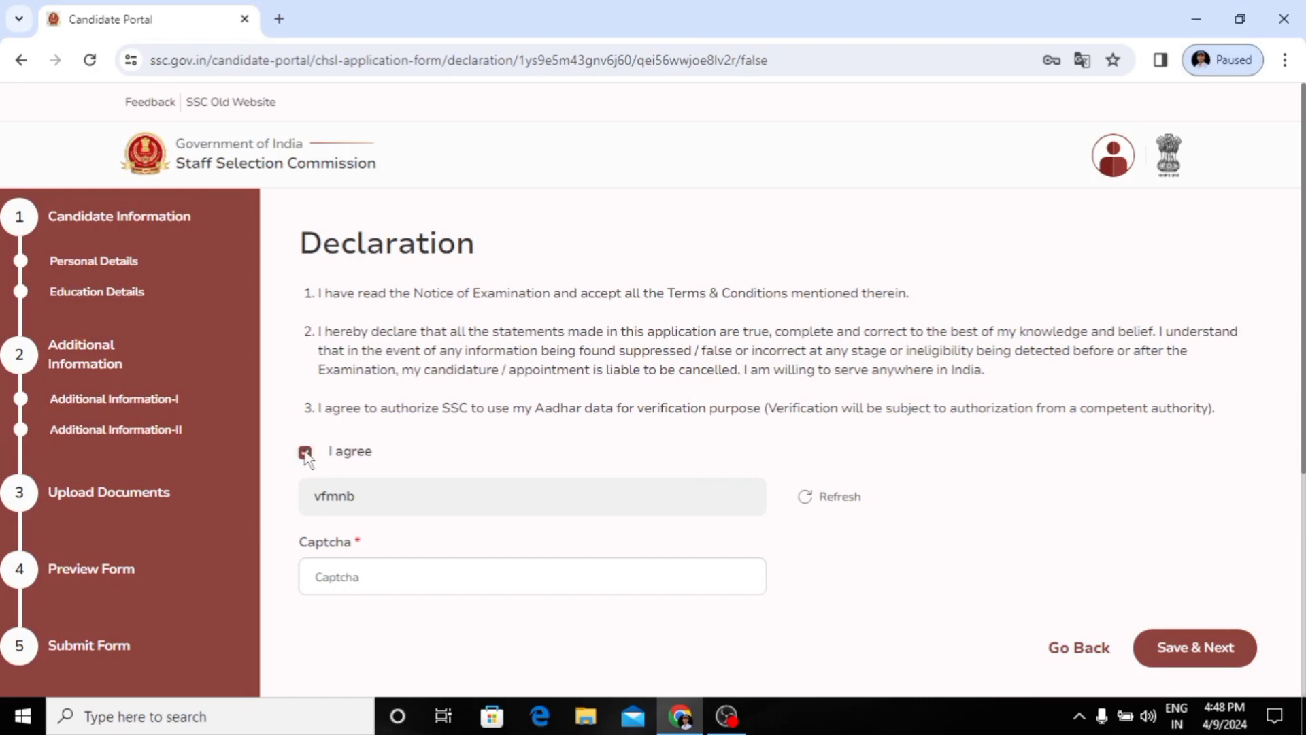
left_click(349, 571)
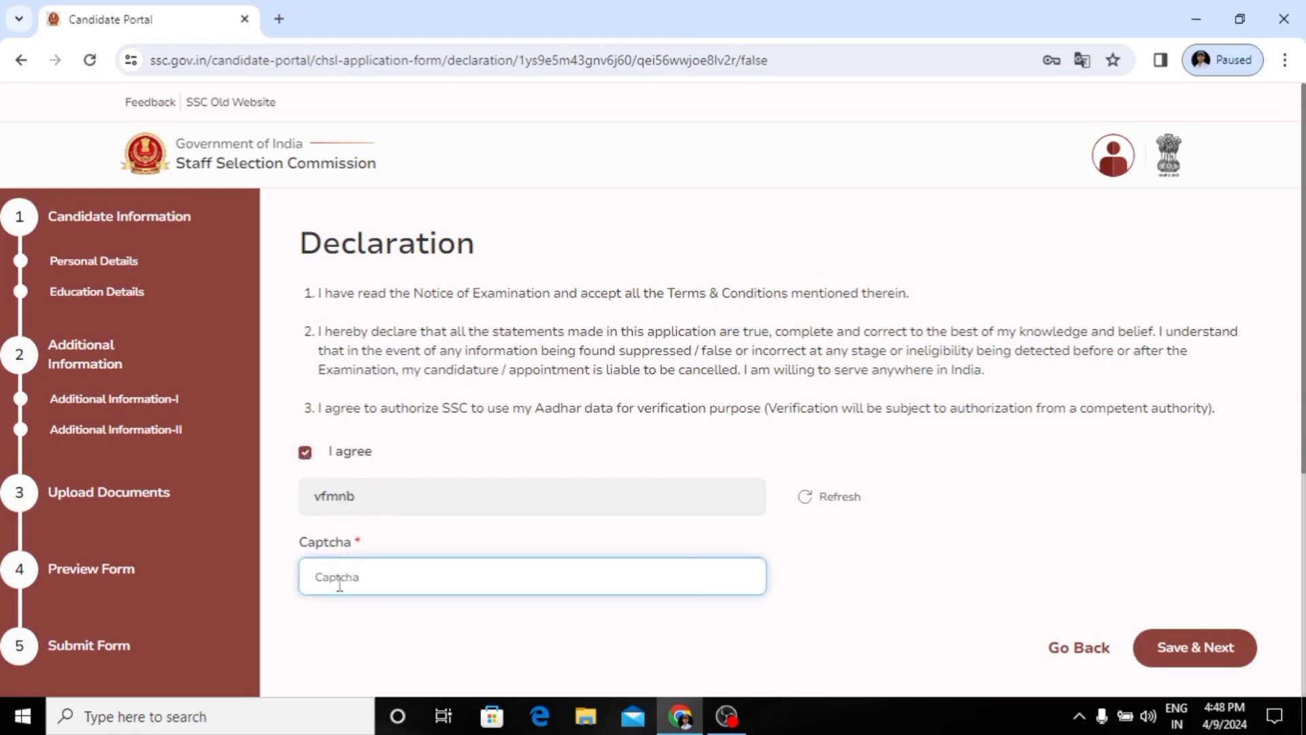
type("vfmnb")
left_click(1175, 658)
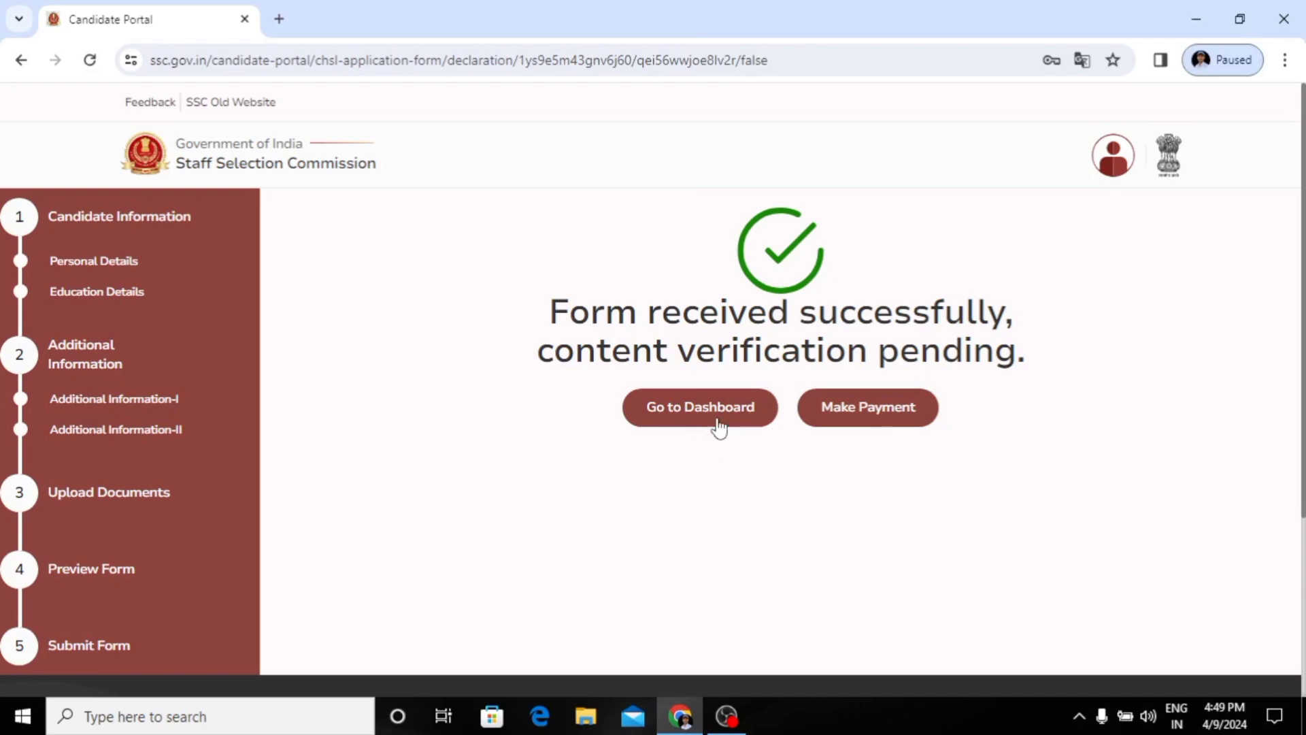
Step: Start the online application fee payment and choose UPI as the payment mode on SBIePay Lite
left_click(842, 427)
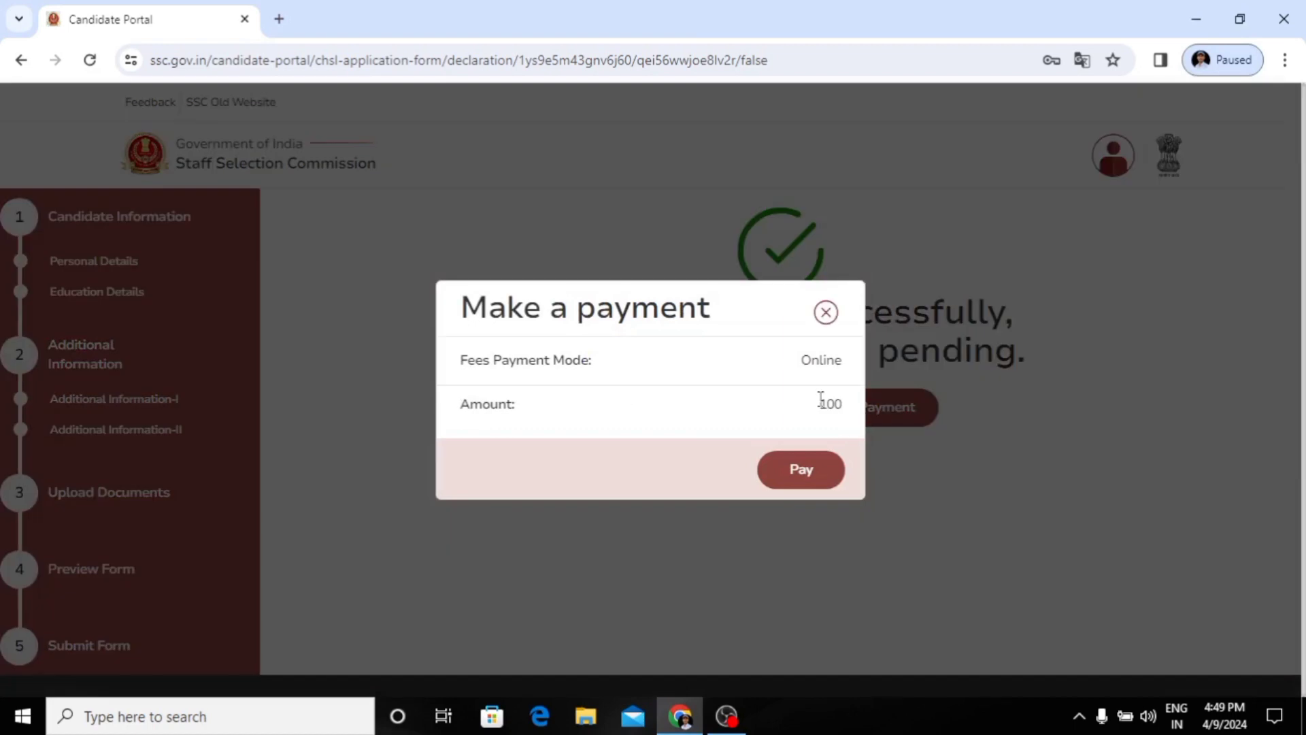
left_click(793, 475)
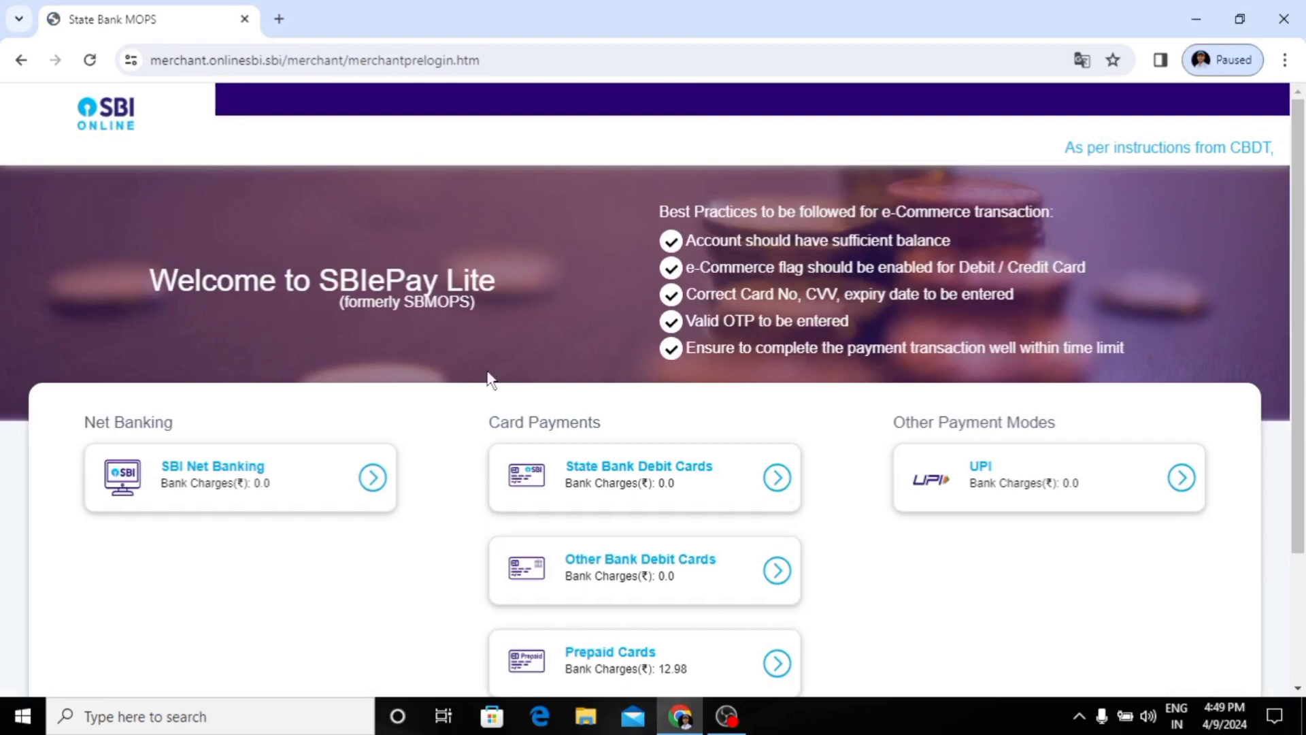
scroll(489, 379, "down", 2)
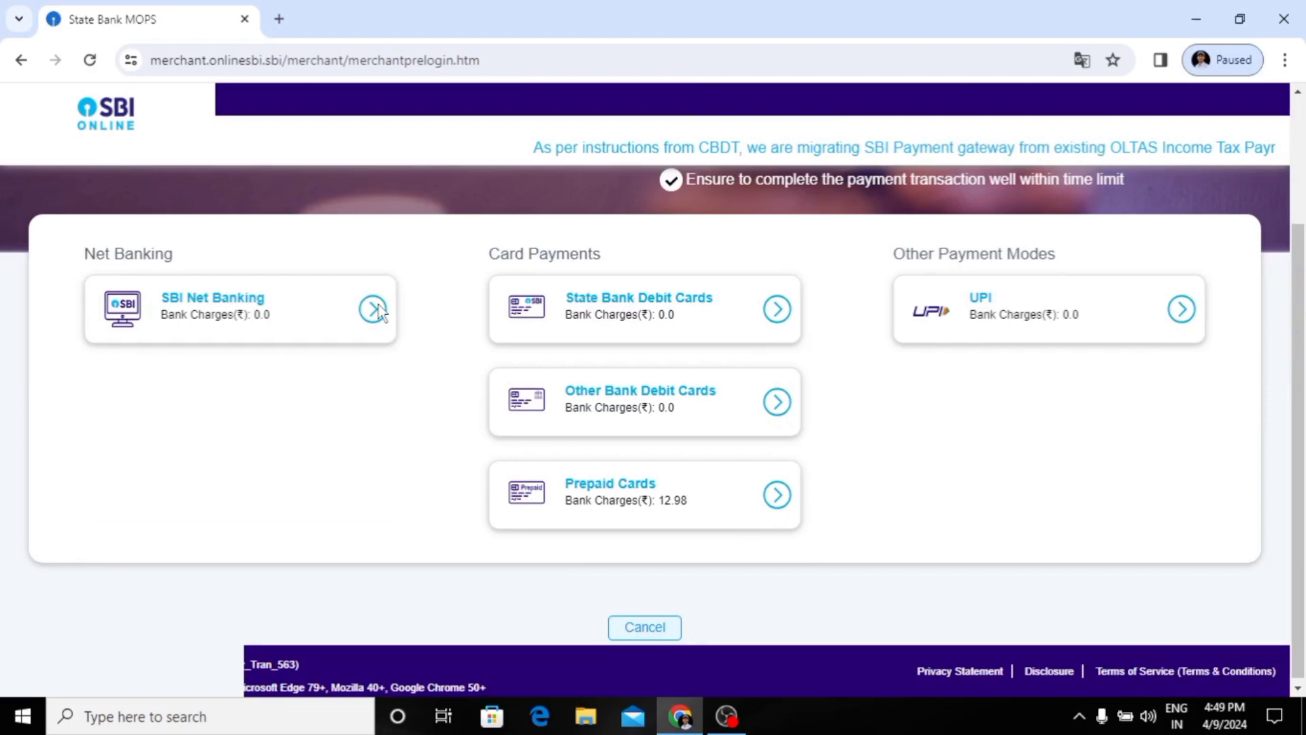
left_click(949, 325)
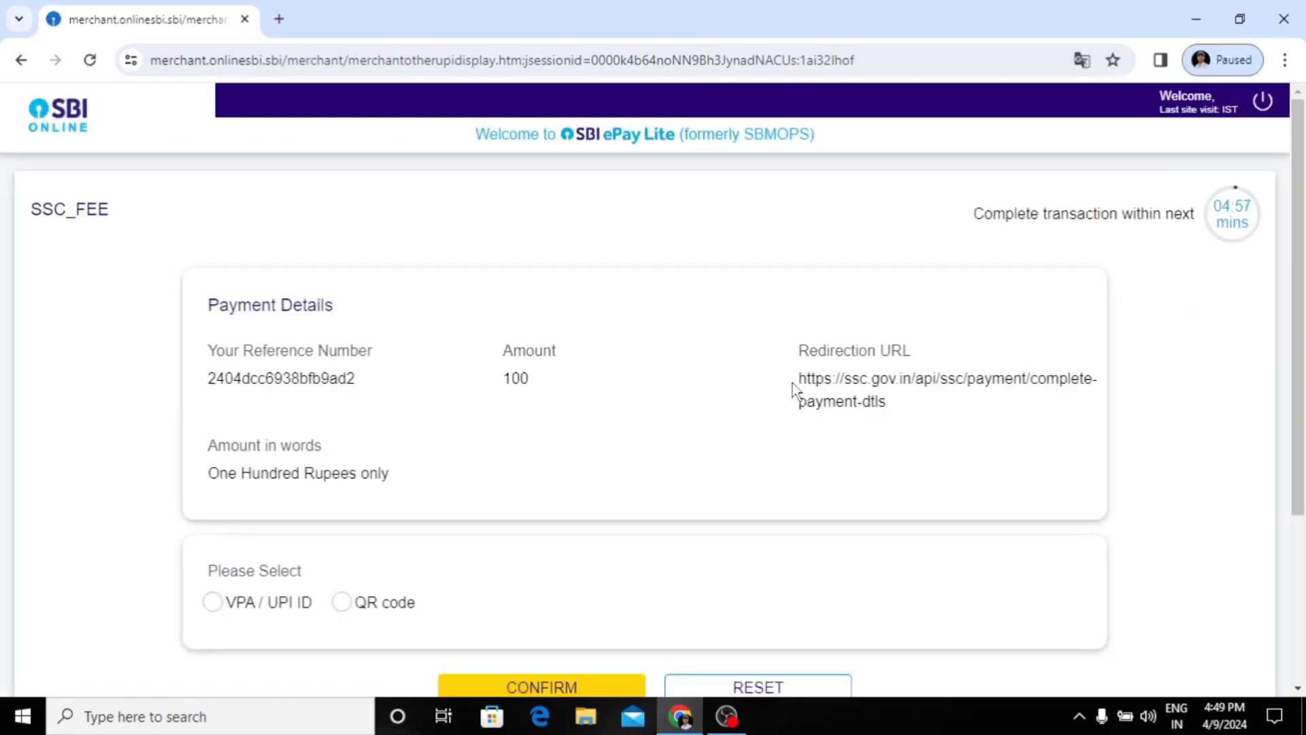
Step: Select QR code as the UPI payment option and confirm the SSC_FEE transaction
scroll(565, 441, "down", 2)
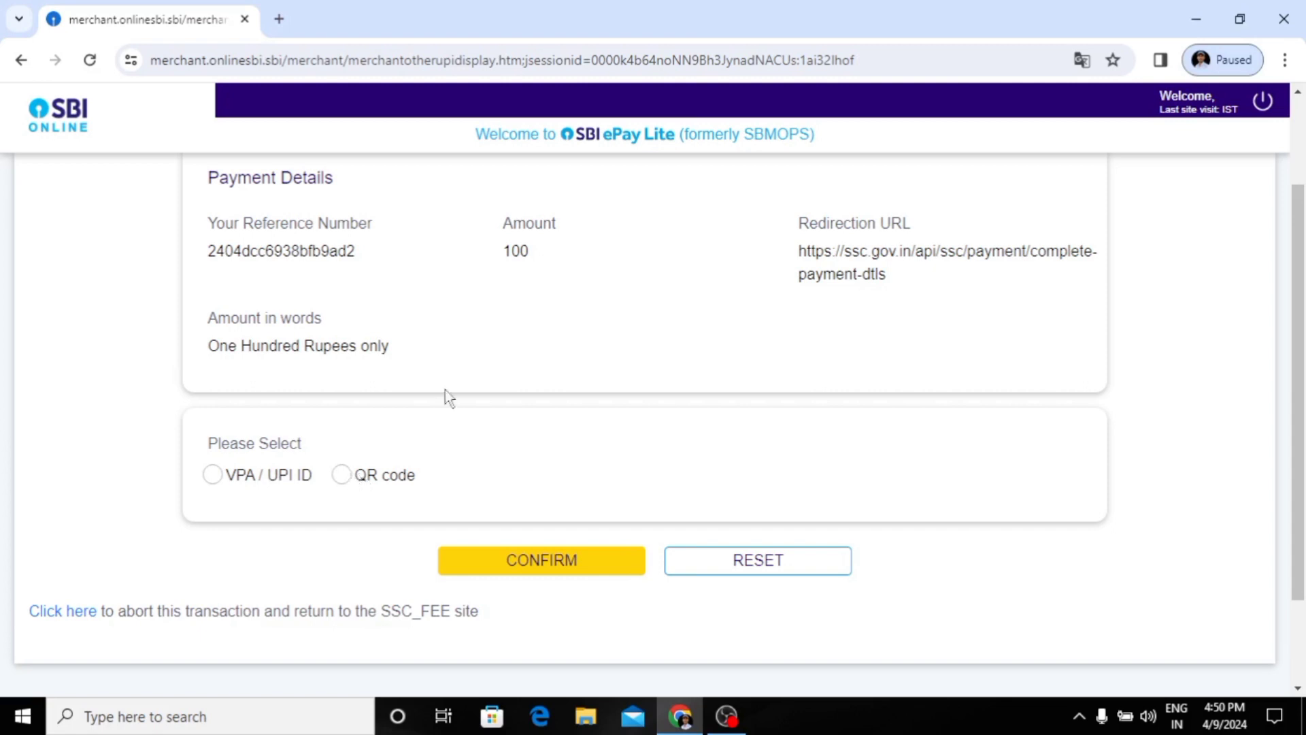
left_click(342, 475)
left_click(539, 559)
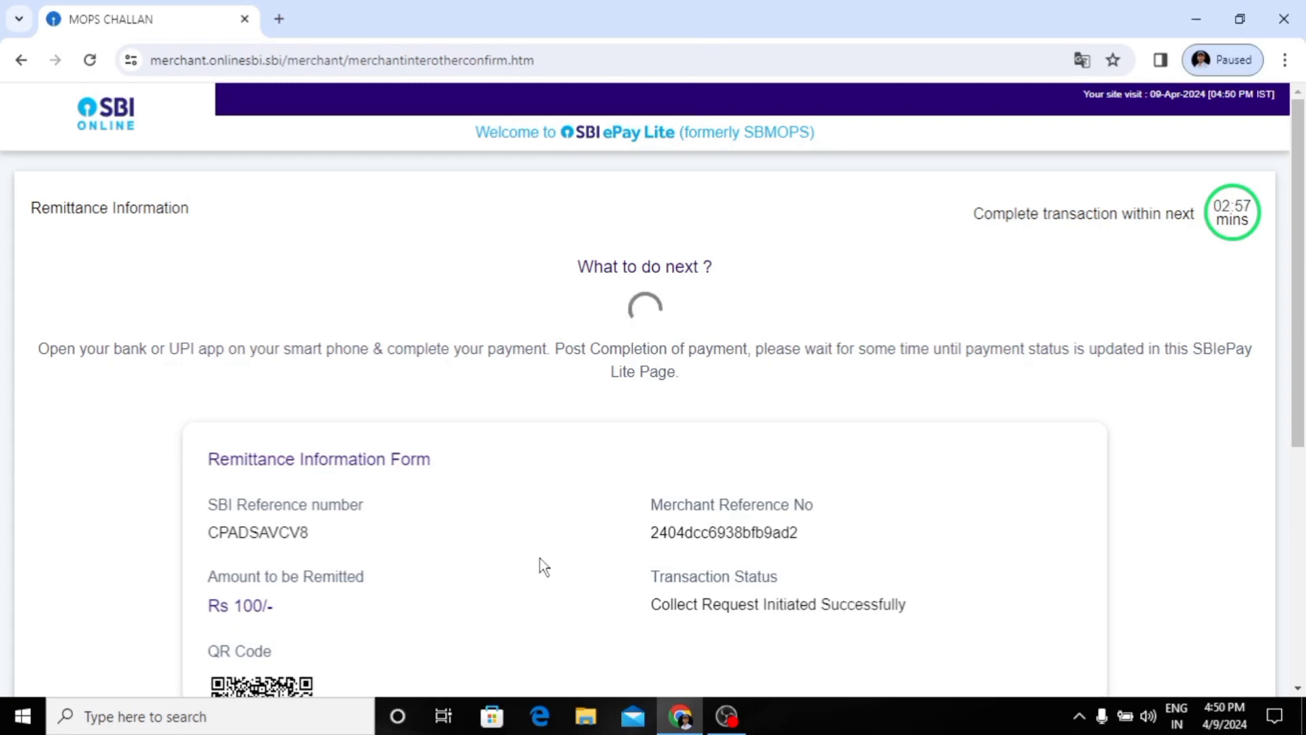
Step: Examine the Remittance Information Form with its payment instructions, amount, QR code and transaction time limit
scroll(540, 557, "down", 3)
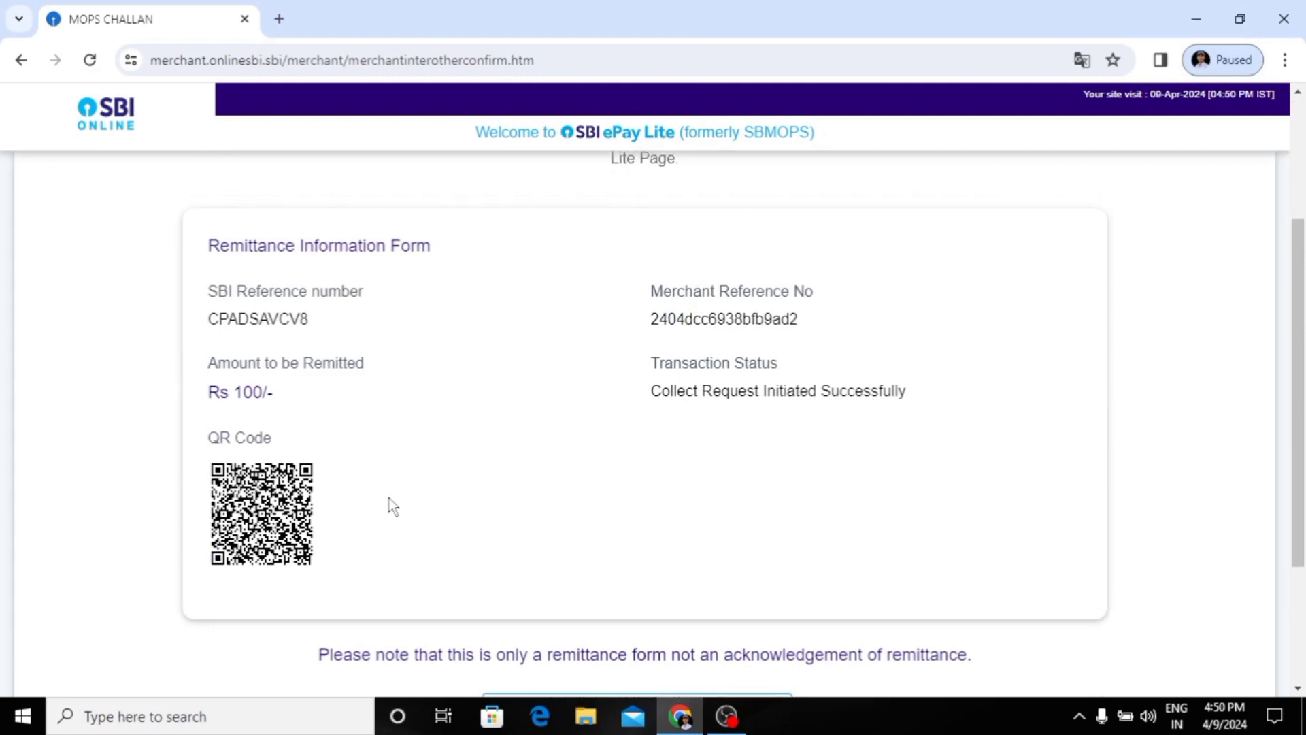
scroll(388, 498, "up", 1)
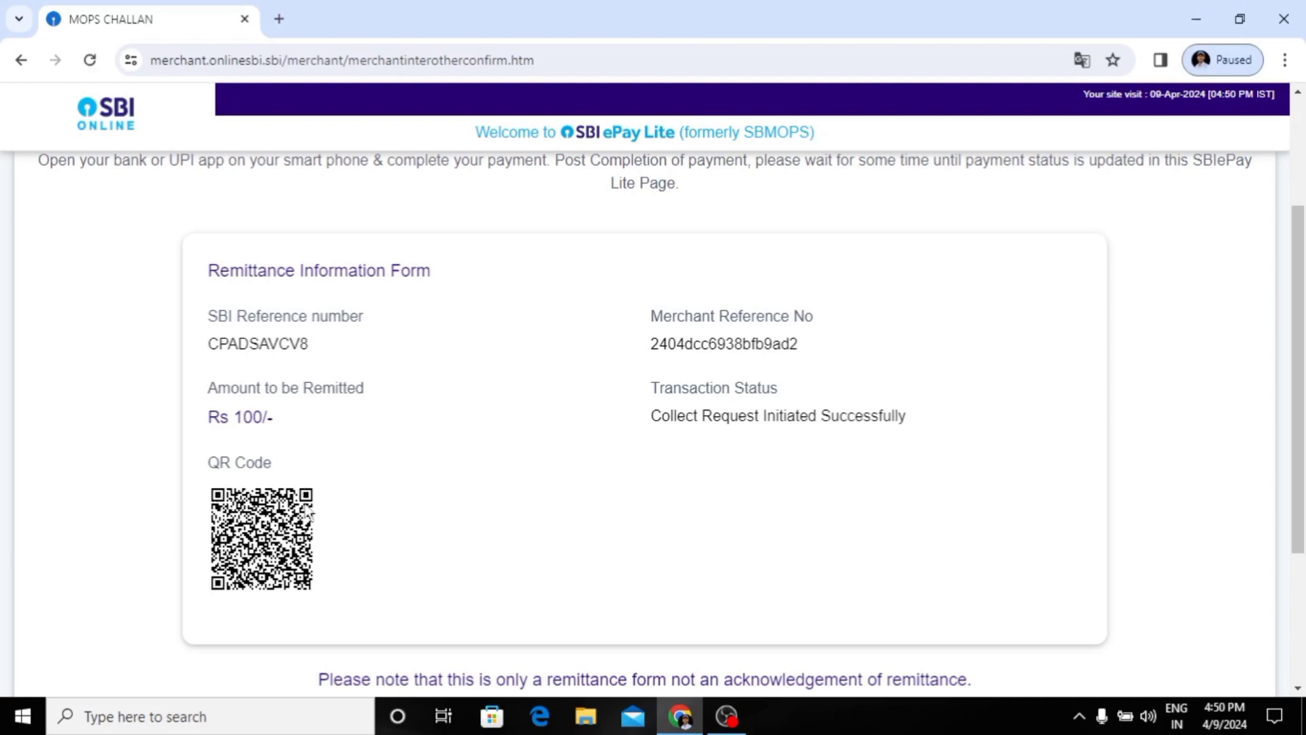
scroll(271, 560, "down", 1)
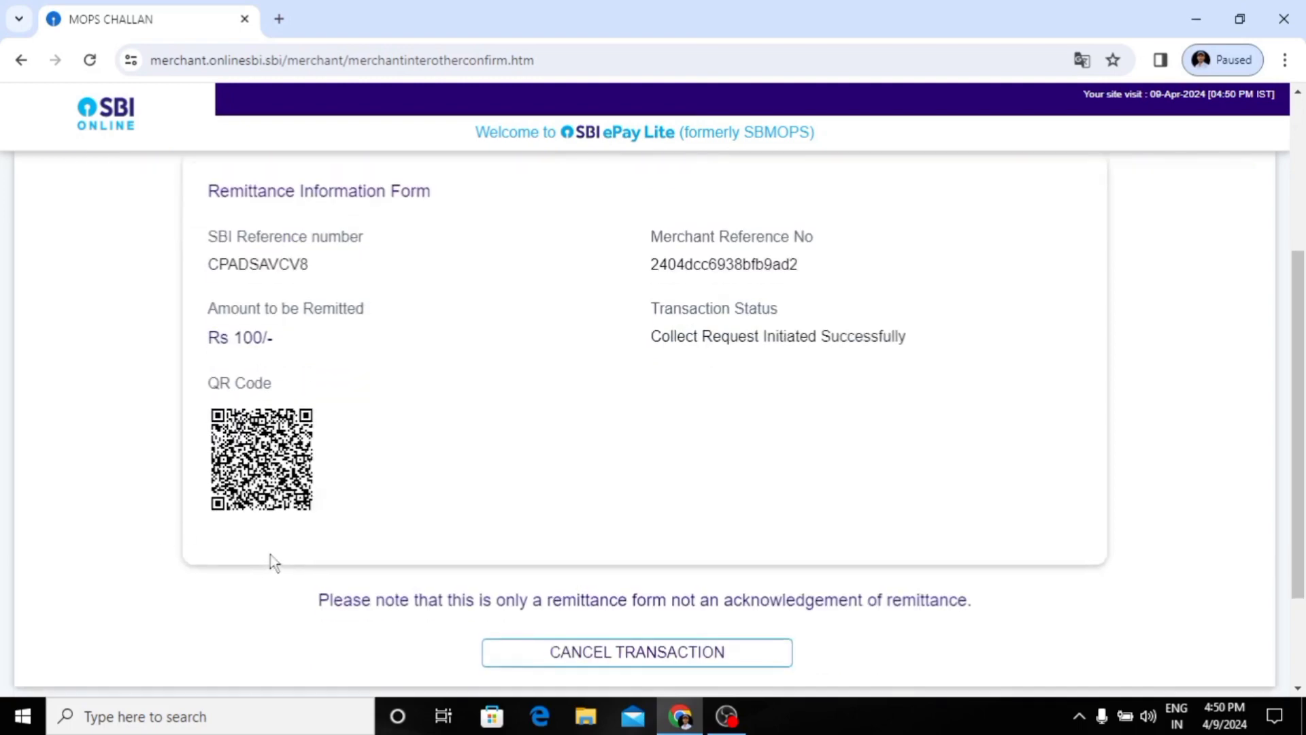
scroll(270, 560, "up", 1)
scroll(286, 538, "down", 1)
scroll(391, 389, "up", 4)
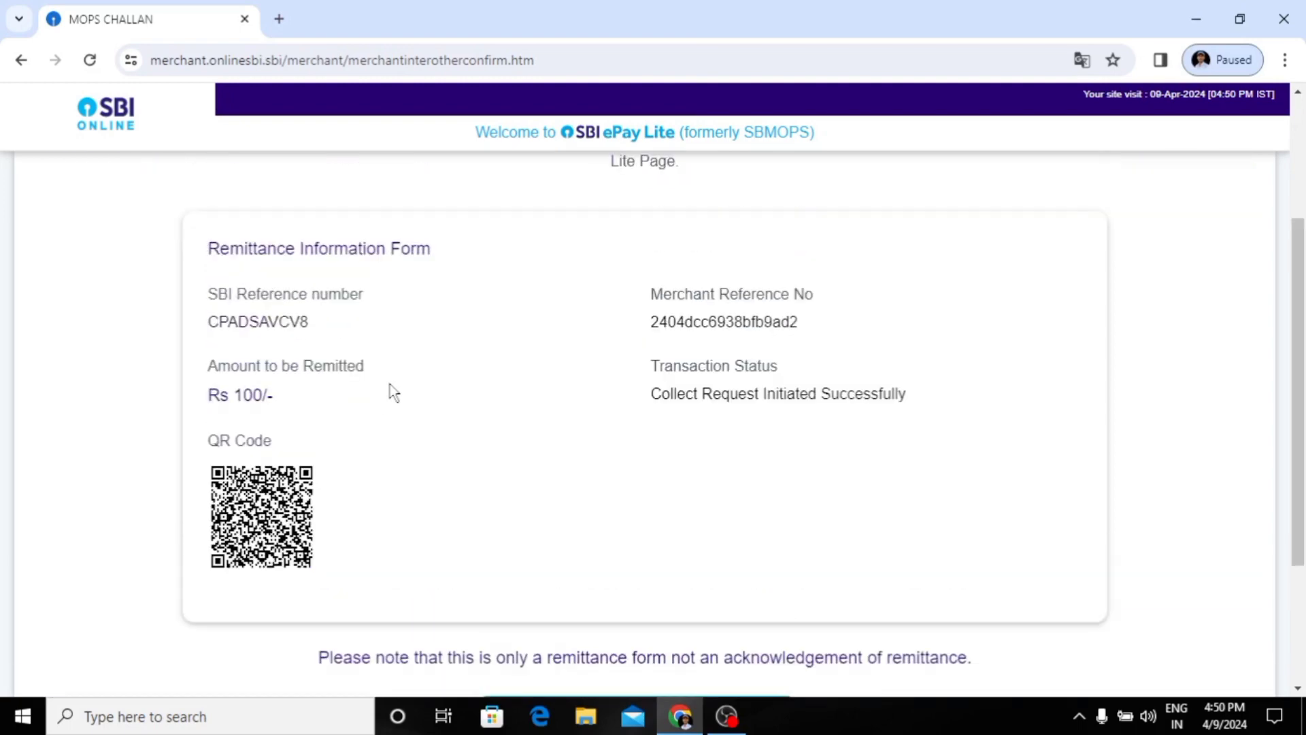
scroll(392, 390, "down", 6)
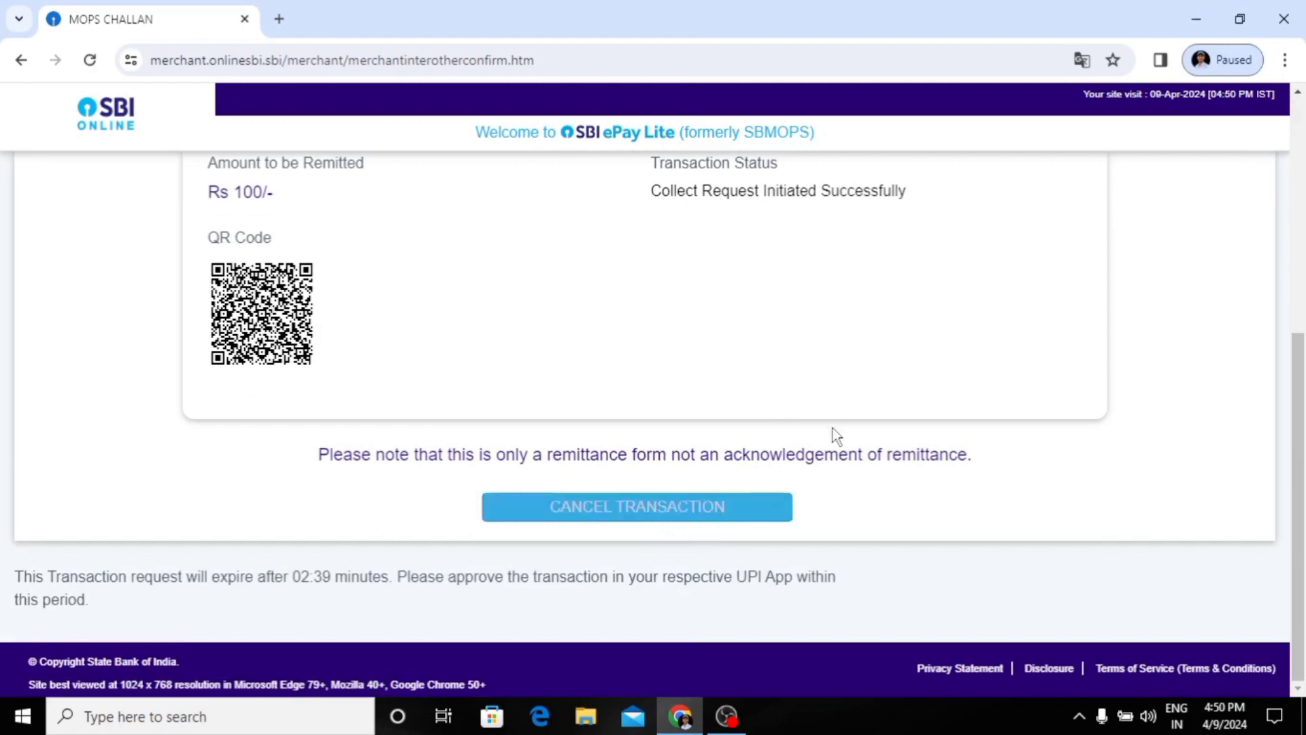
scroll(831, 429, "up", 3)
scroll(832, 432, "up", 4)
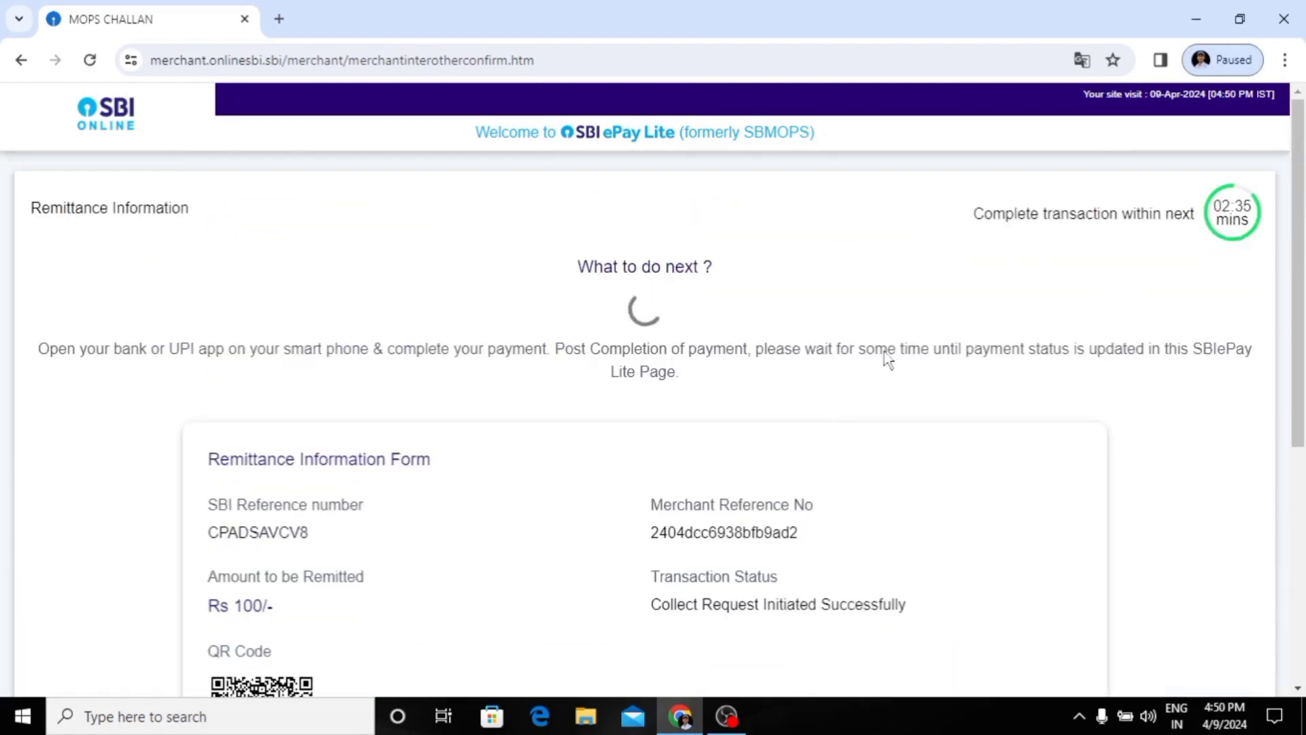
scroll(849, 460, "down", 2)
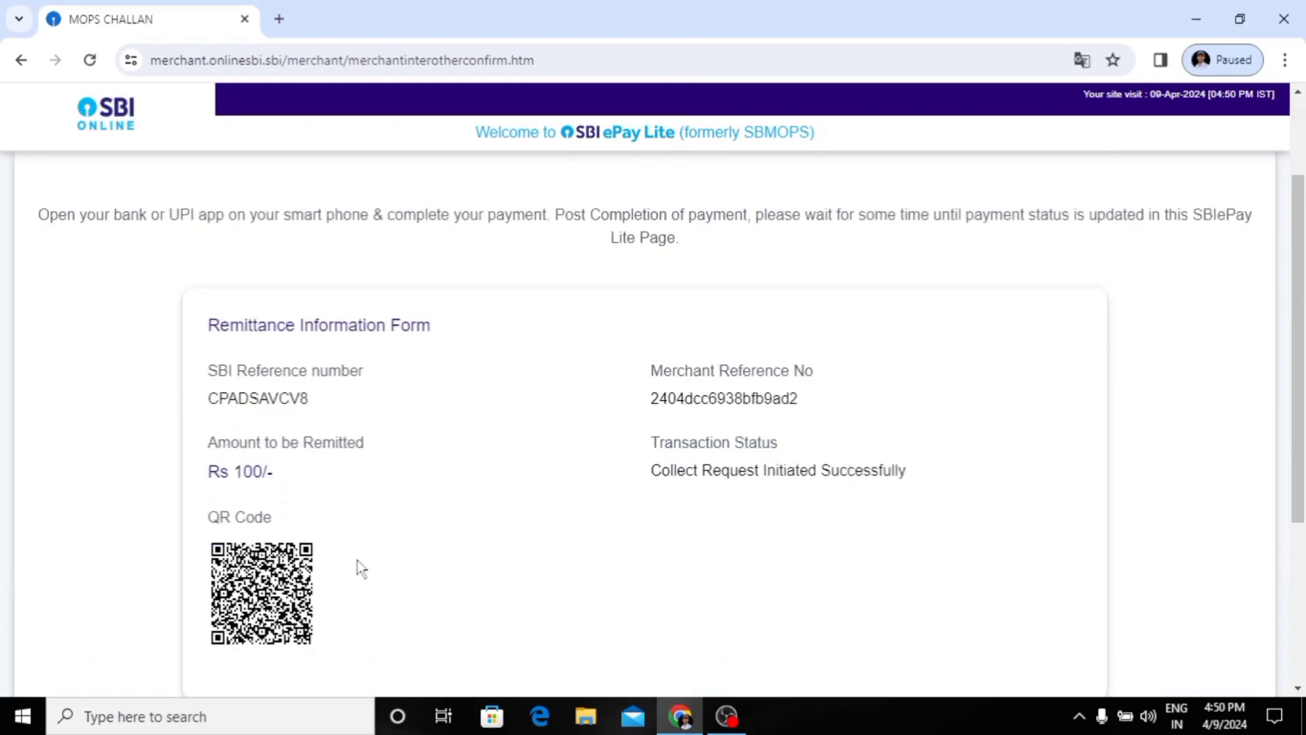
scroll(484, 569, "down", 3)
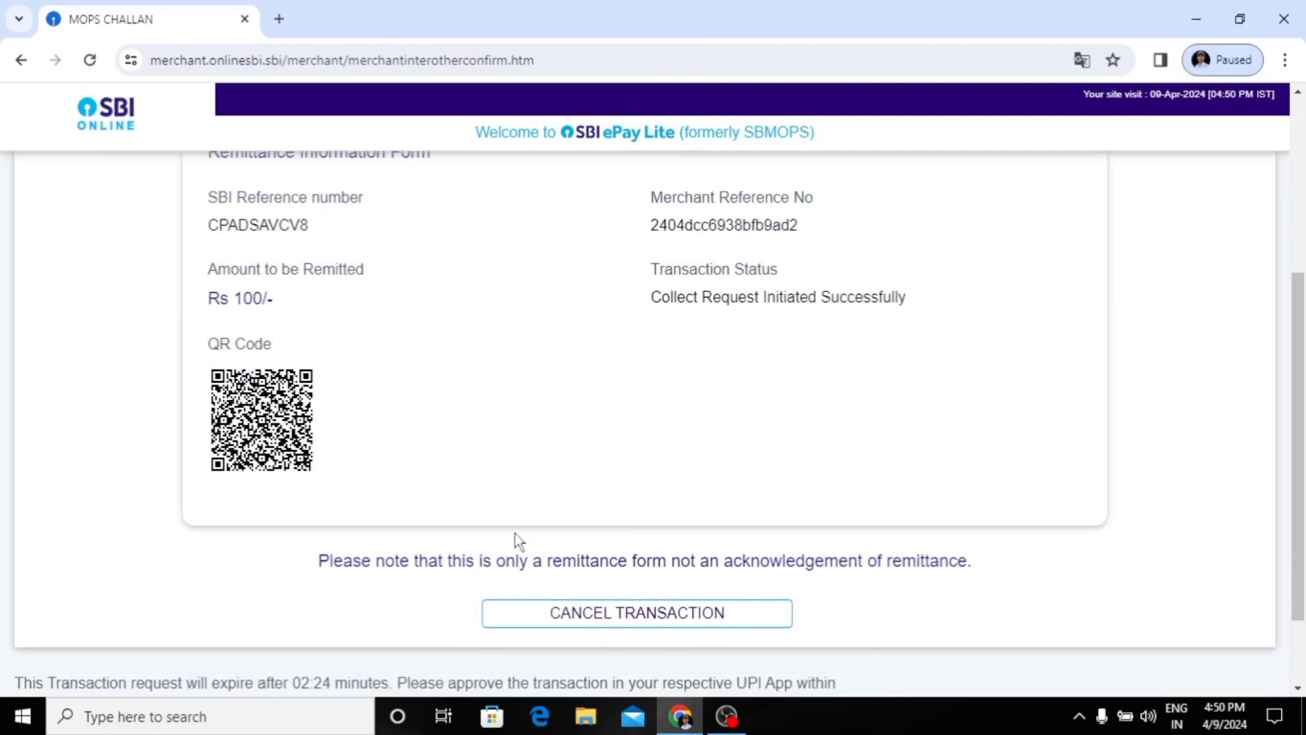
Step: Cancel the UPI QR code transaction and go back to the previous remittance page, dismissing the alerts
left_click(567, 620)
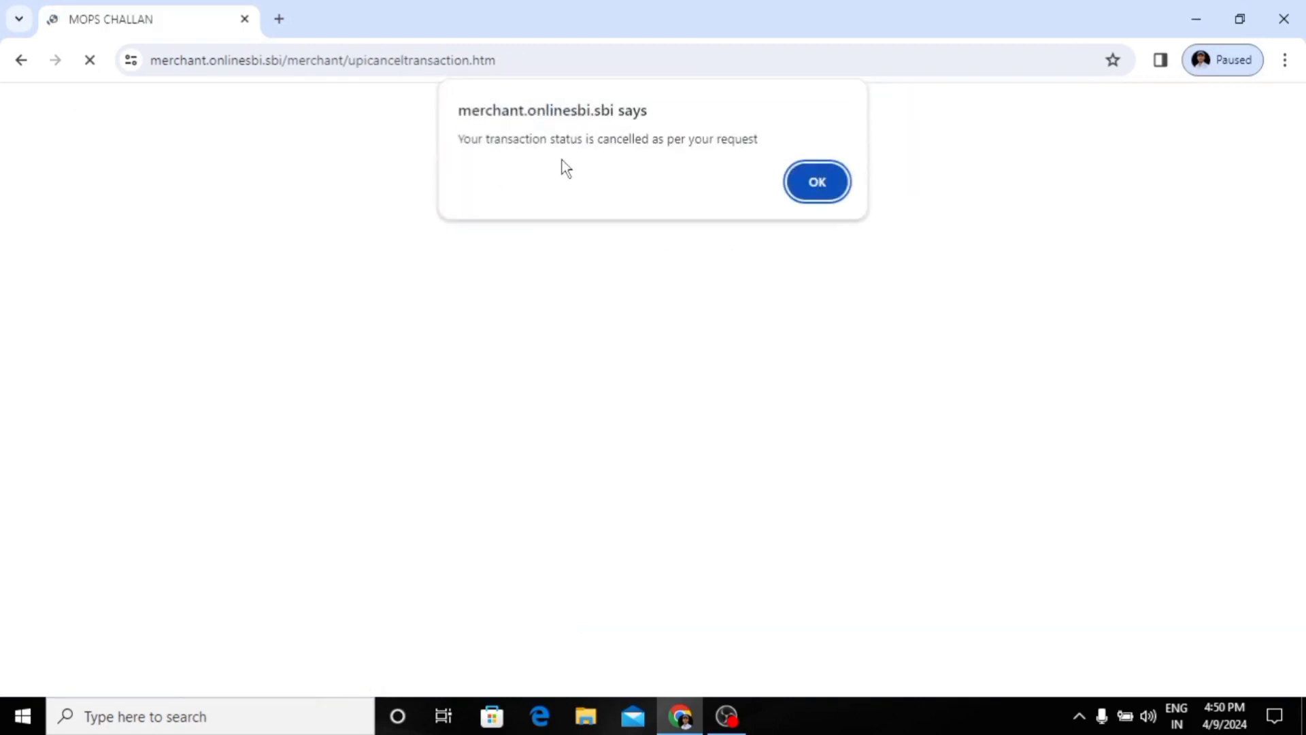
left_click(820, 183)
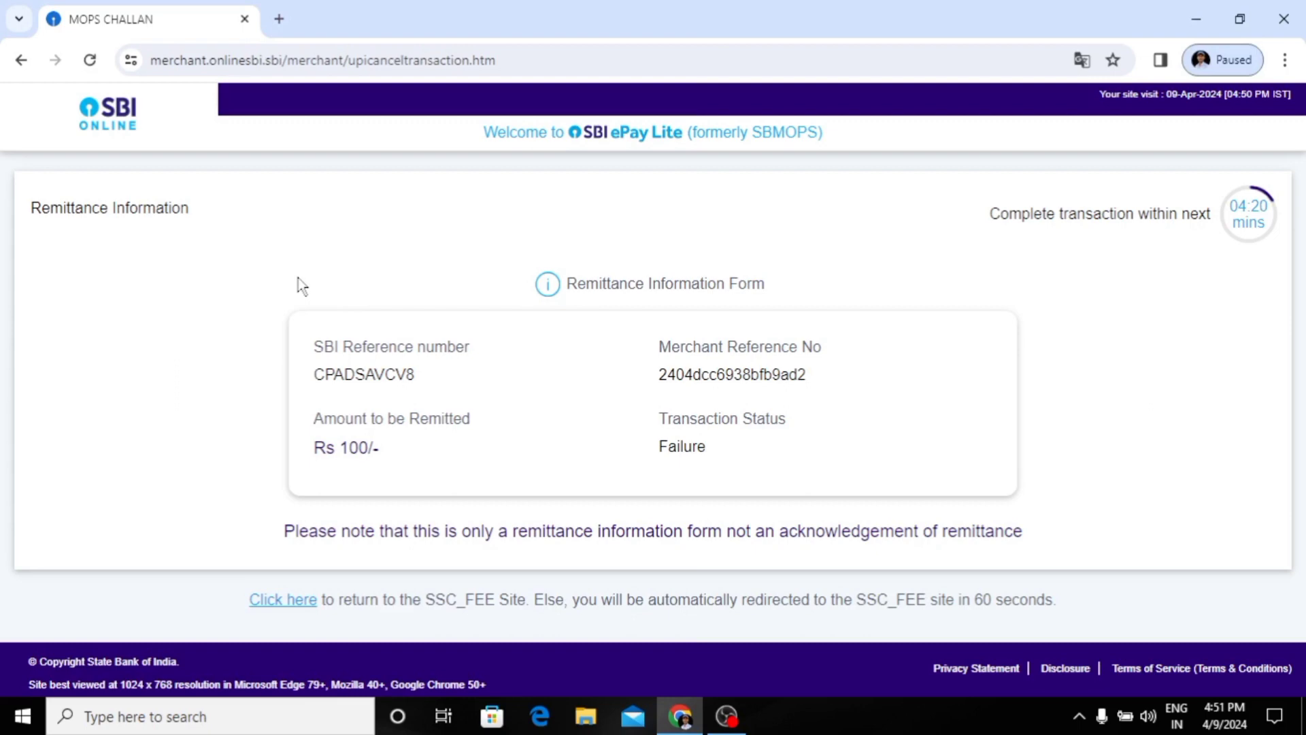
left_click(23, 69)
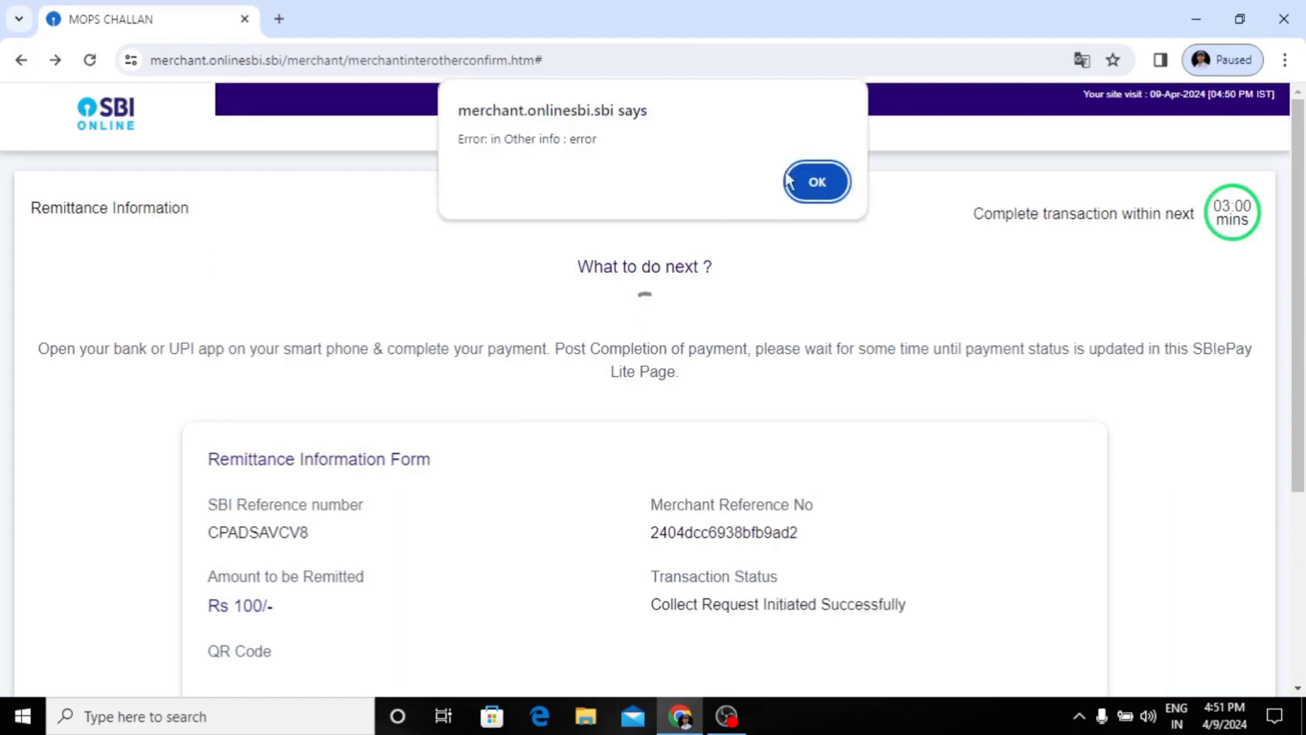
left_click(811, 180)
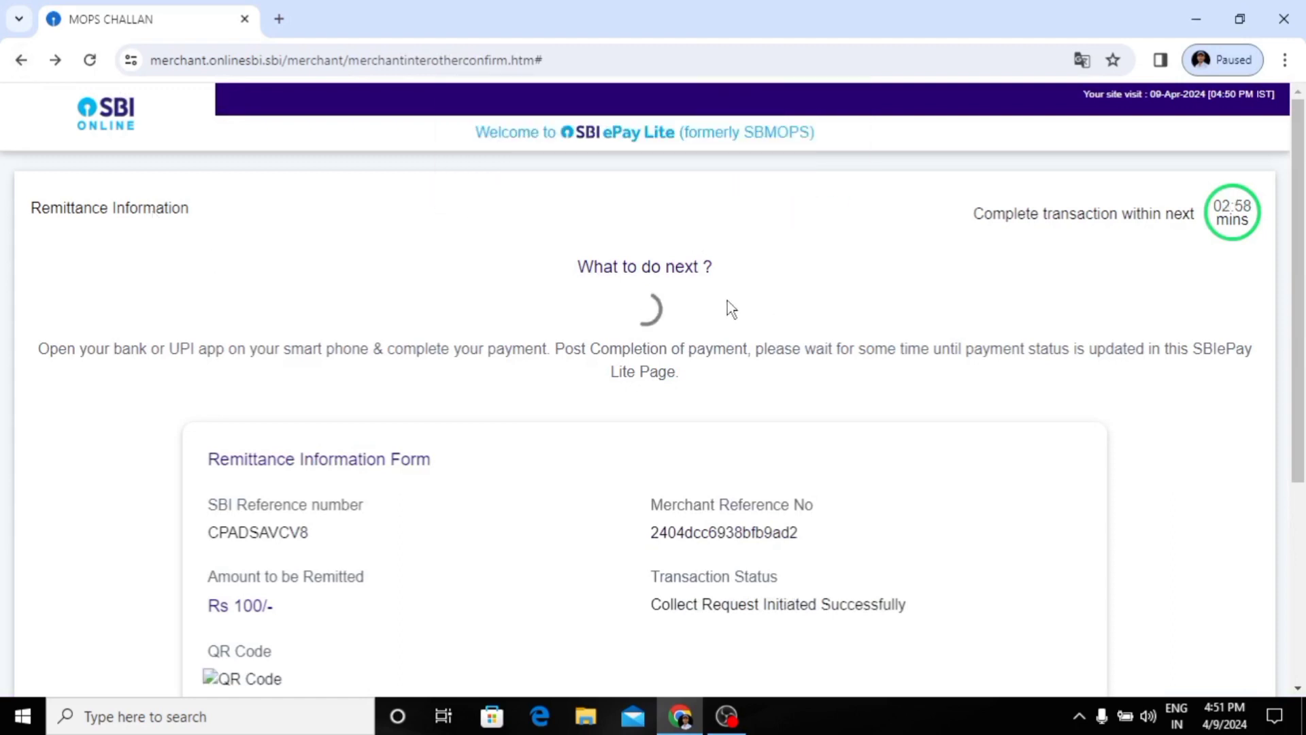